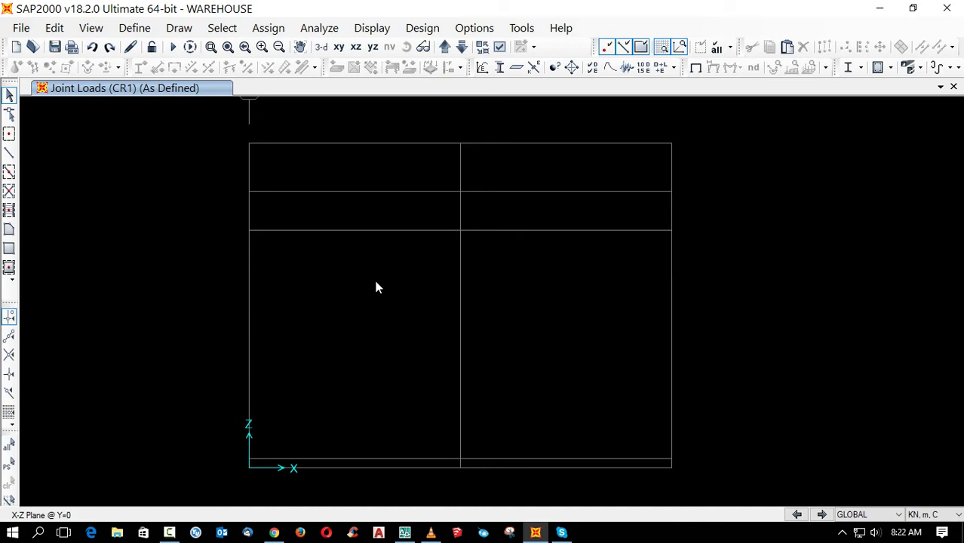
Set the second and third X grid ordinates to 8 m and 16 m in the grid system data.
double_click(414, 230)
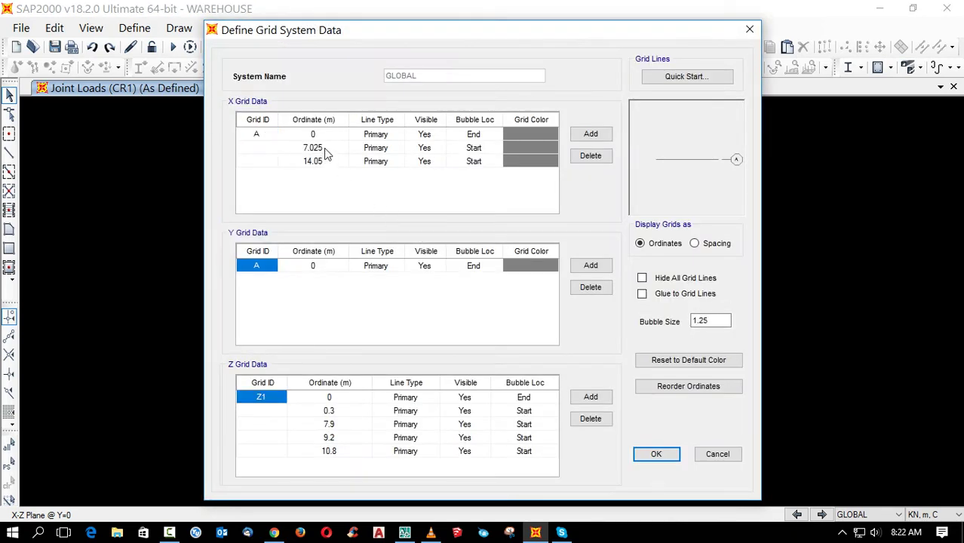
click(328, 151)
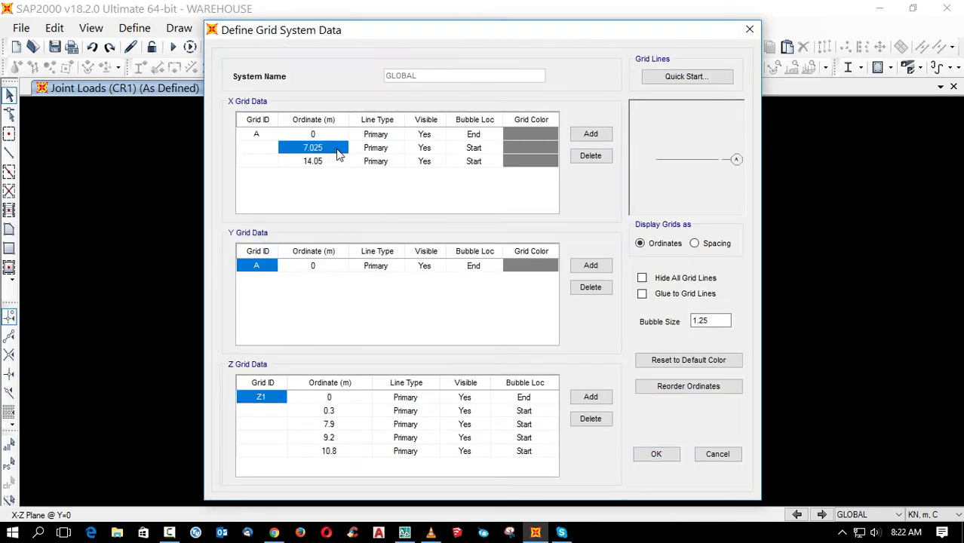
text(8)
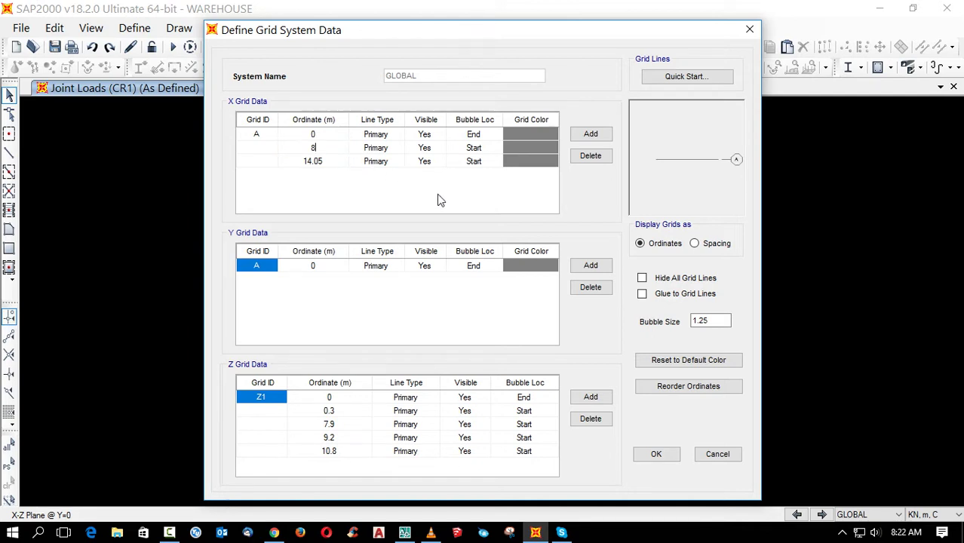
click(327, 161)
text(16)
key(Return)
click(309, 136)
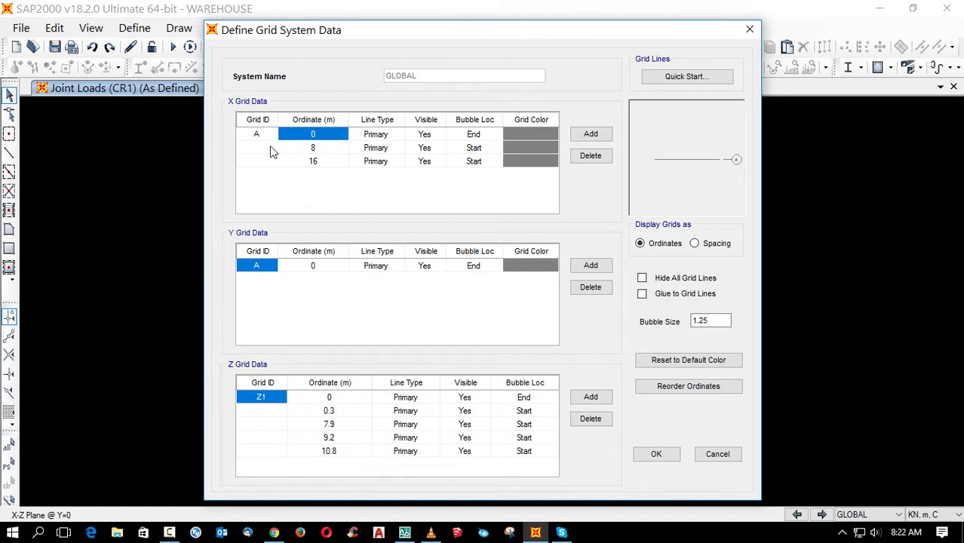
Replace the two unlabelled X grid lines with labelled lines B at 8 m and C at 16 m.
drag(332, 148, 329, 161)
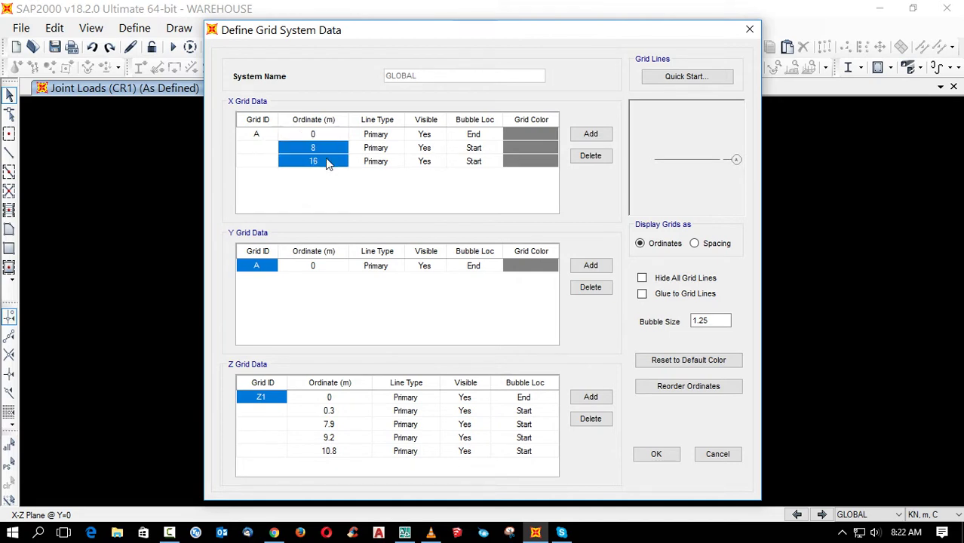
click(591, 155)
click(591, 134)
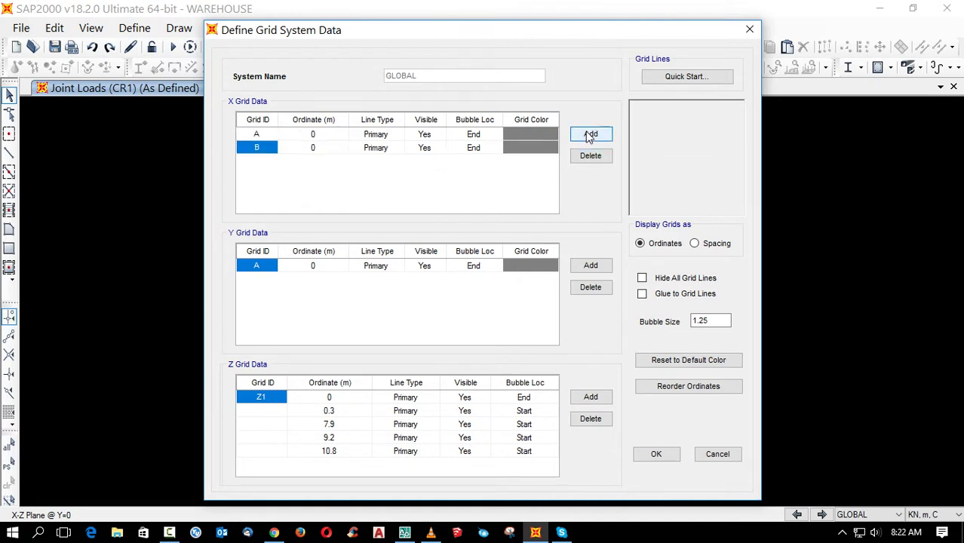
click(324, 149)
text(8)
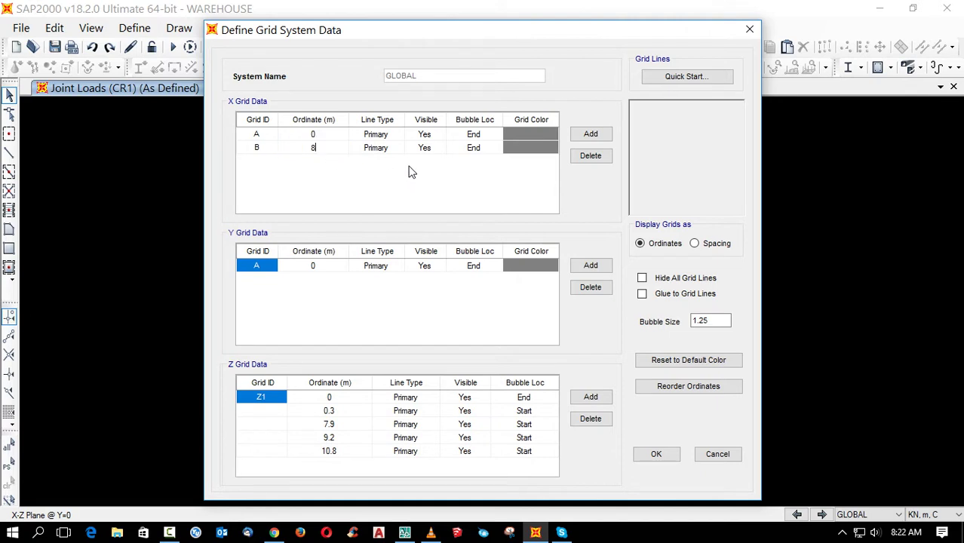
click(591, 133)
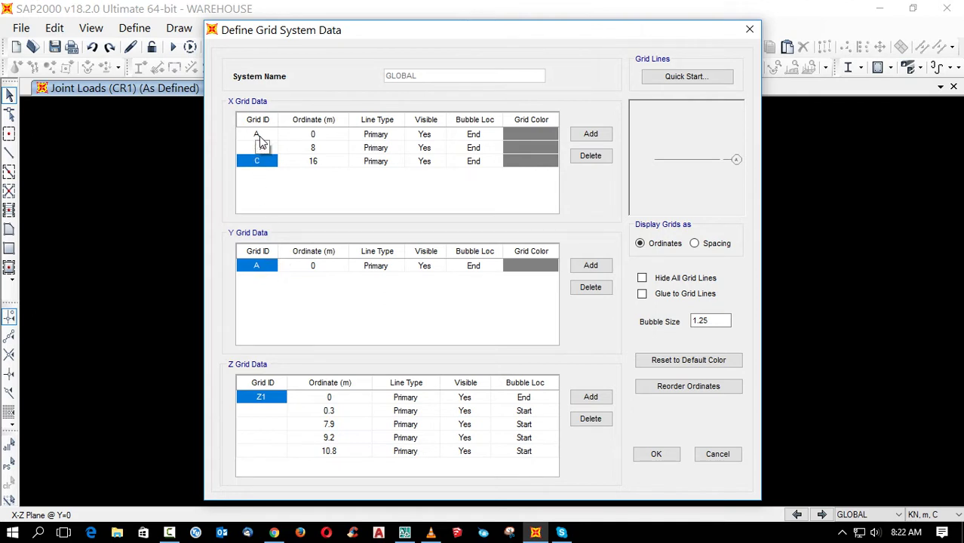
Rename the Y grid line as 1 and try to enter a as its ordinate.
click(262, 265)
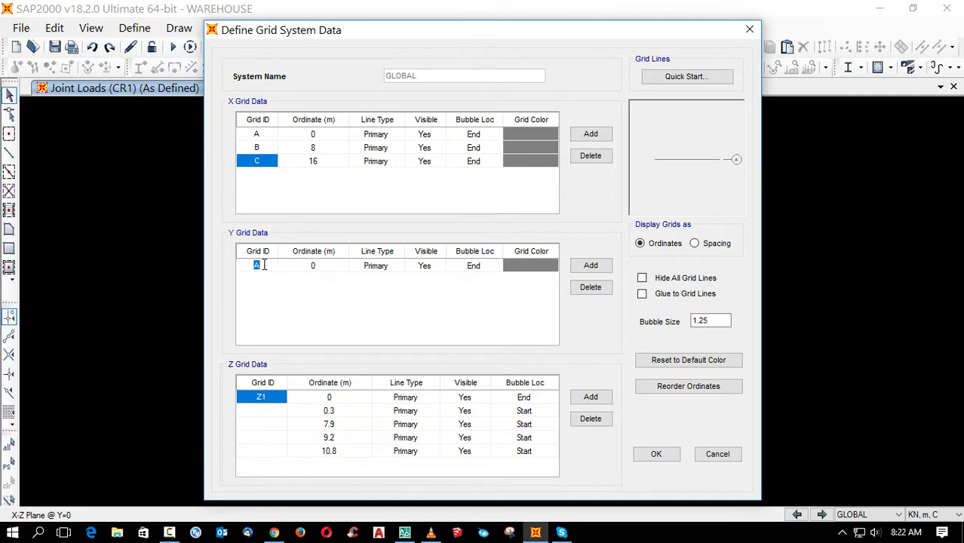
text(1)
click(312, 266)
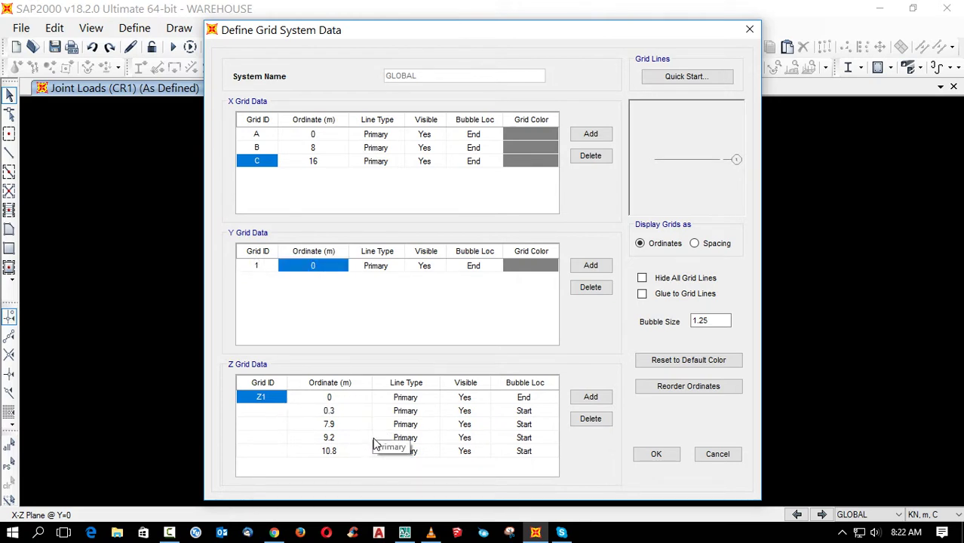
text(a)
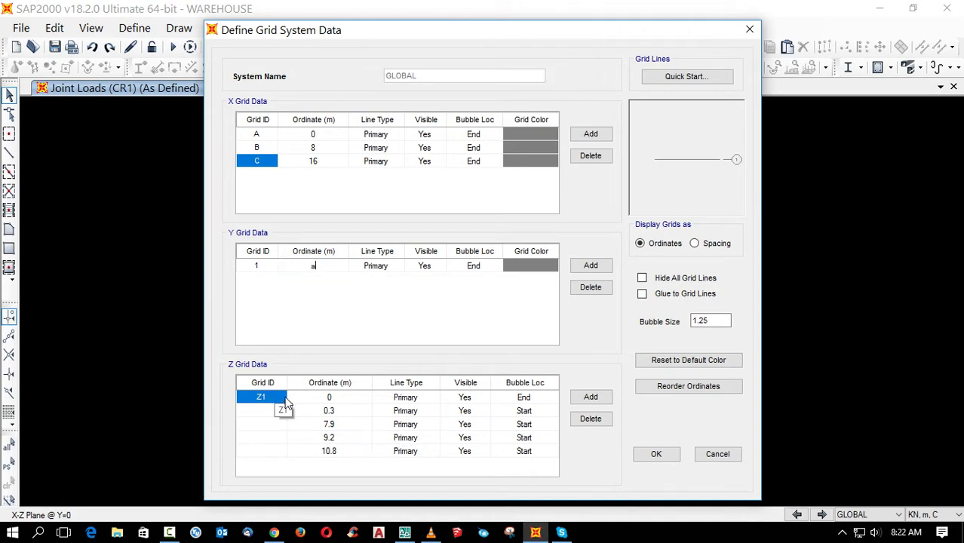
key(Return)
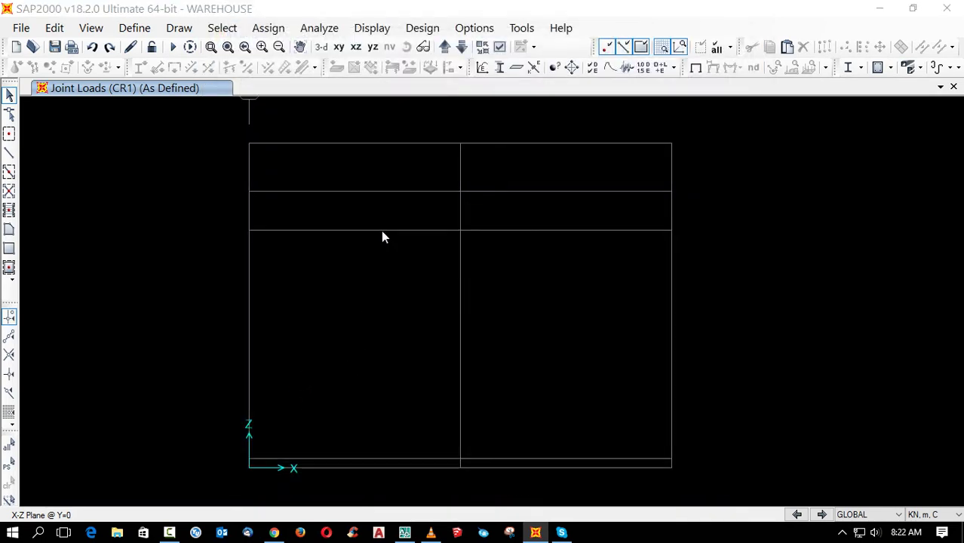
Reopen the grid system data and replace the two unlabelled X grid lines with B at 8 m and C at 16 m.
double_click(382, 233)
drag(334, 153, 336, 162)
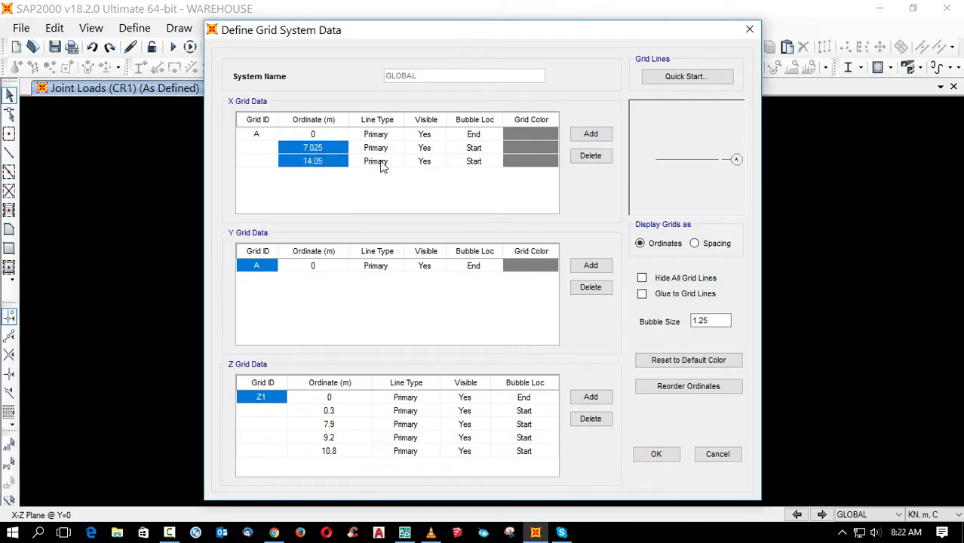
click(591, 156)
click(590, 135)
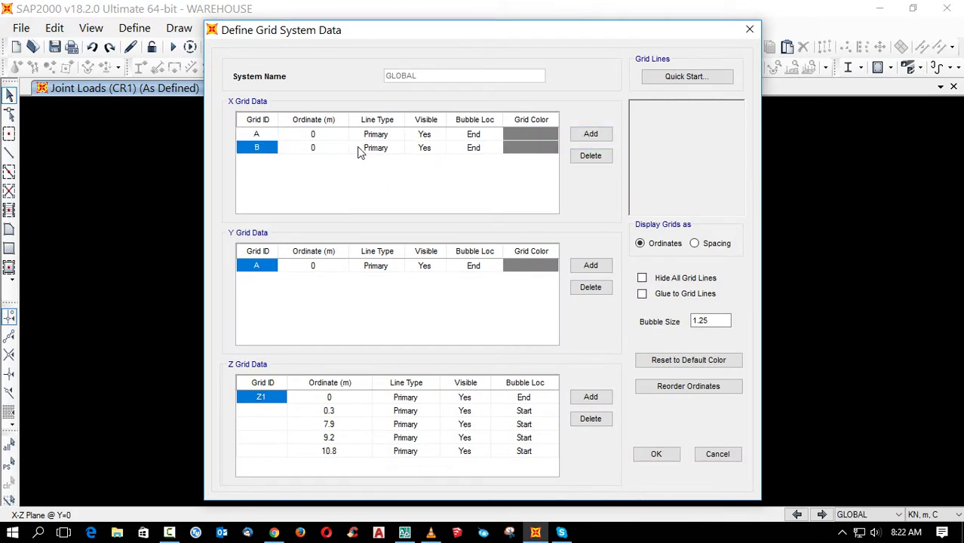
click(326, 150)
text(8)
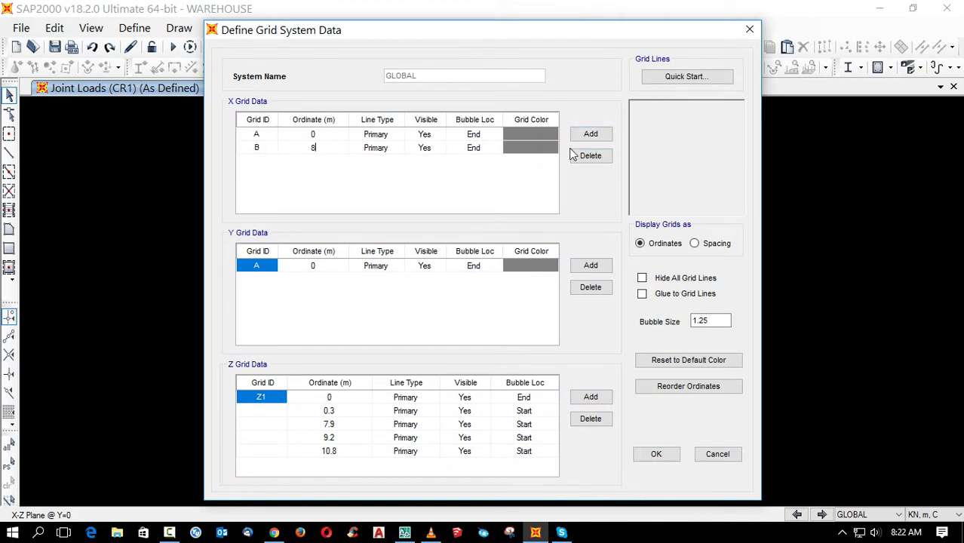
click(591, 135)
Rename the Y grid line as 1 and dismiss the antivirus pop-up window.
click(266, 268)
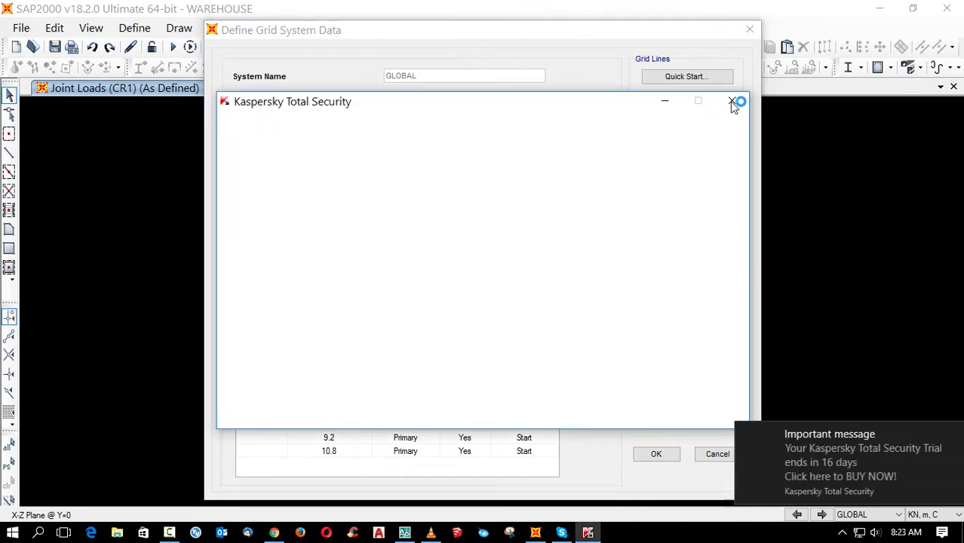
click(732, 100)
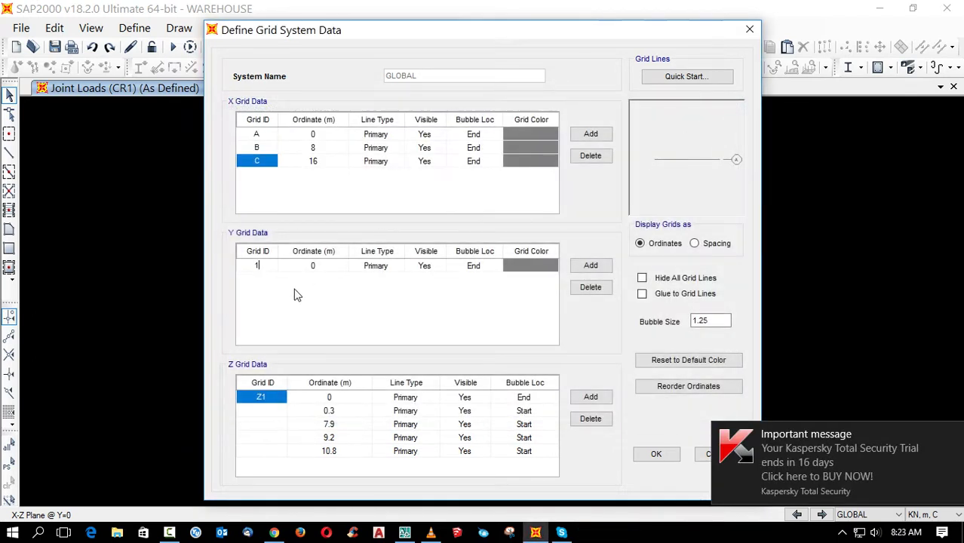
click(270, 397)
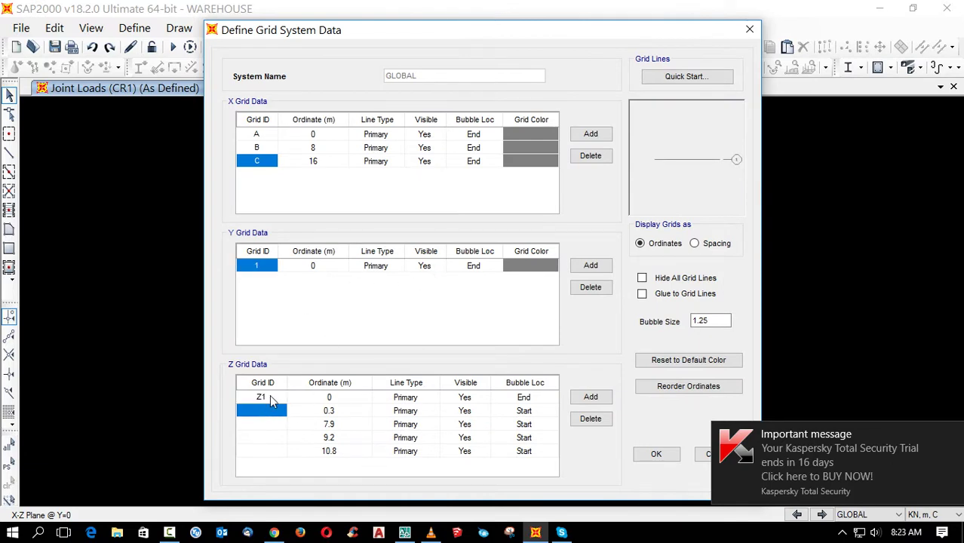
Delete the four unlabelled Z grid lines above zero and rename the remaining Z grid line as a.
drag(328, 414, 334, 458)
click(588, 423)
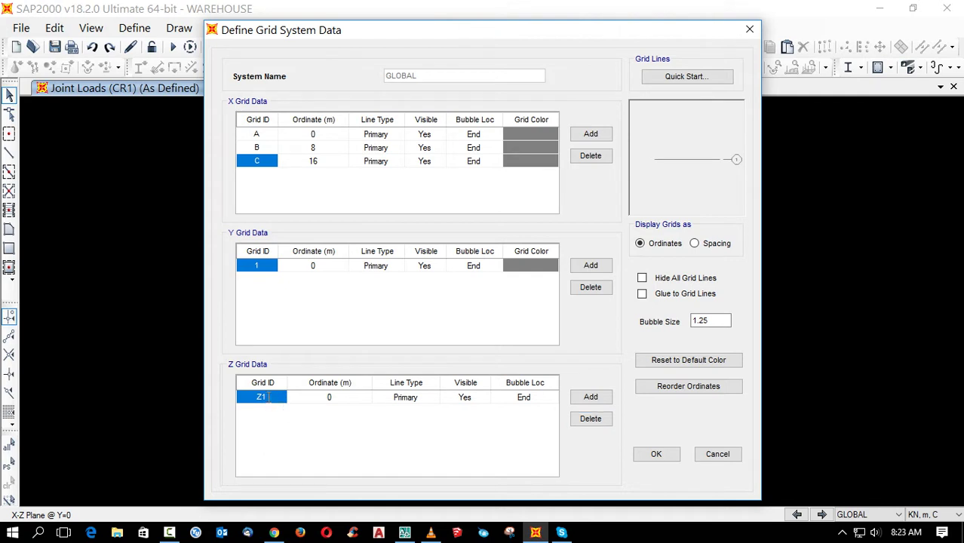
text(a)
click(327, 397)
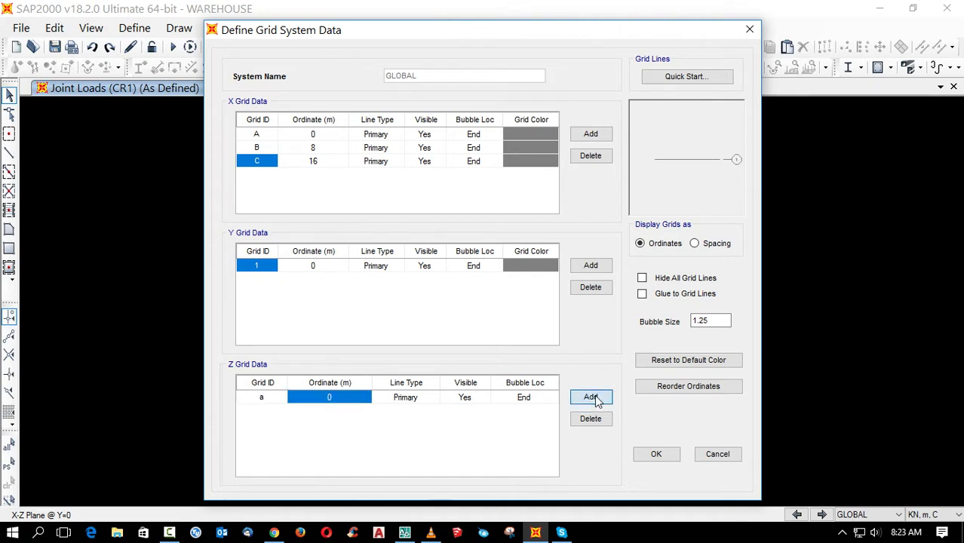
Add Z grid line b and set its ordinate to 6.7 m.
click(591, 397)
click(355, 412)
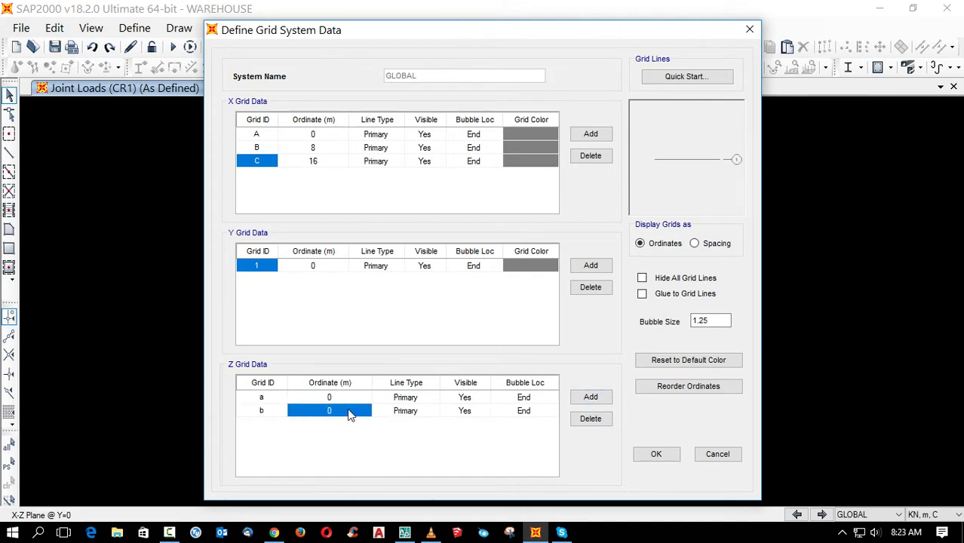
text(9.5)
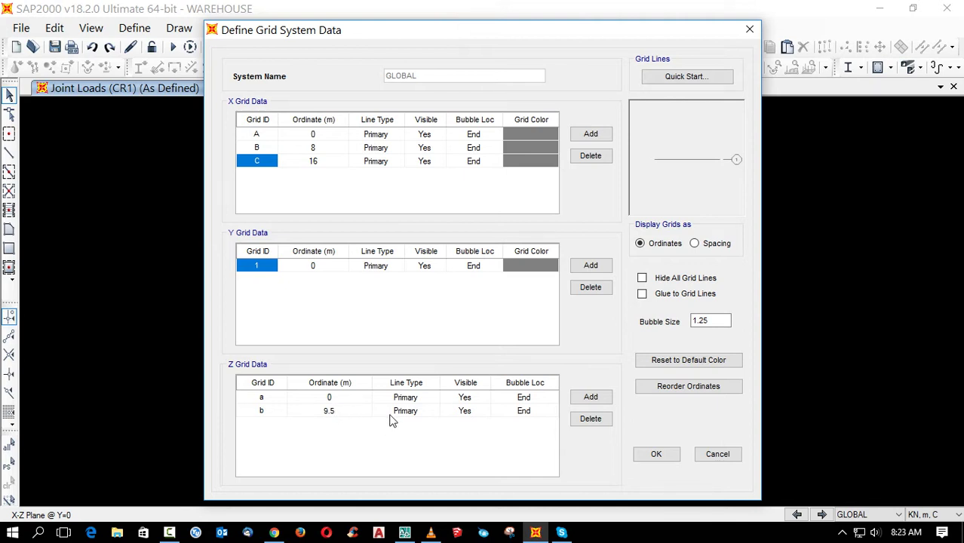
drag(344, 412, 317, 415)
text(6.7)
Add Z grid lines c at 9.5 m and d at 10.7 m.
click(603, 397)
click(348, 427)
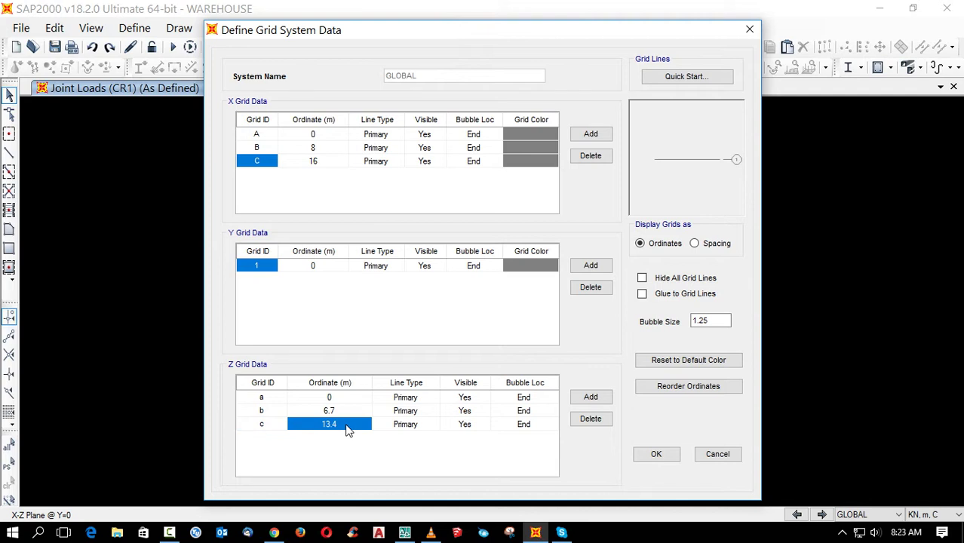
text(9.5)
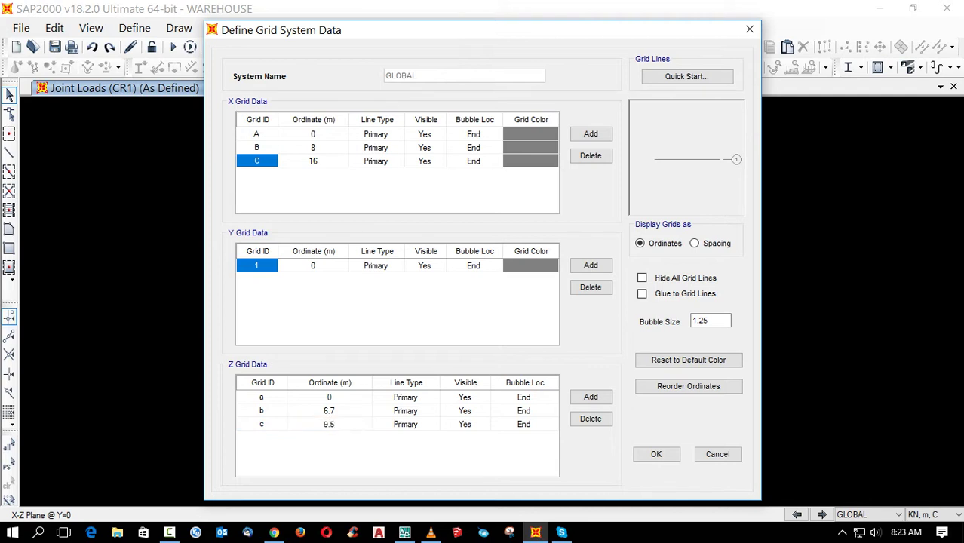
click(589, 397)
click(340, 442)
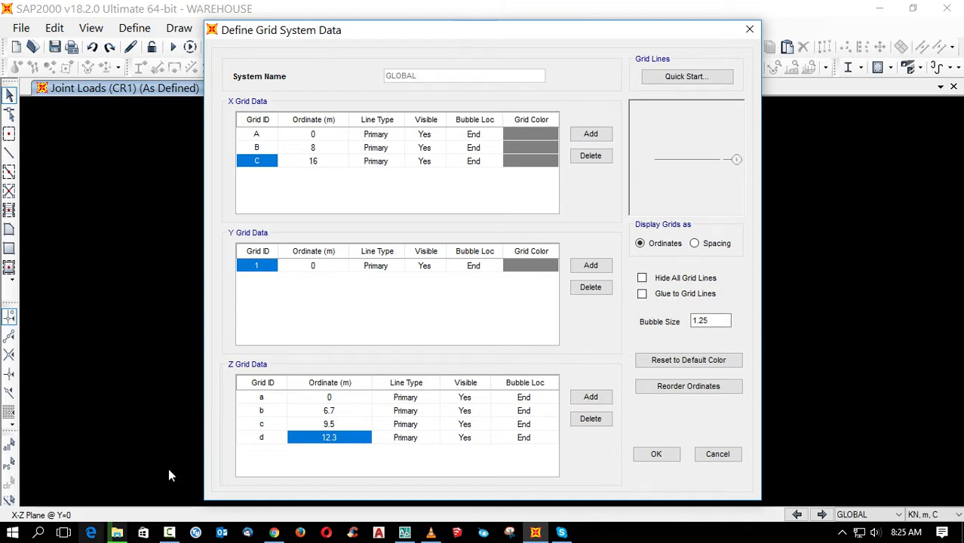
click(349, 441)
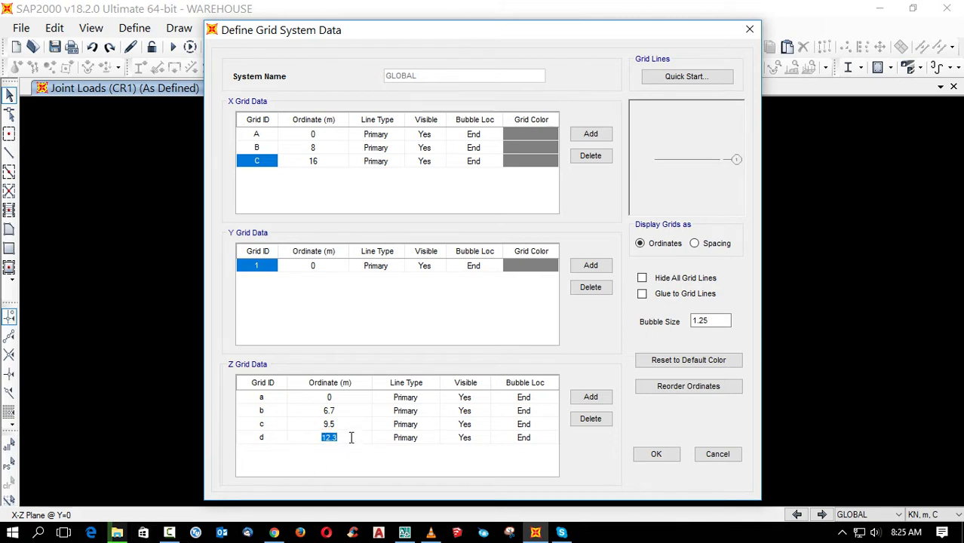
text(10.7)
Add Z grid line e at 10.7+1.2 m and apply the grid data to the X-Z plane view.
click(587, 397)
click(345, 453)
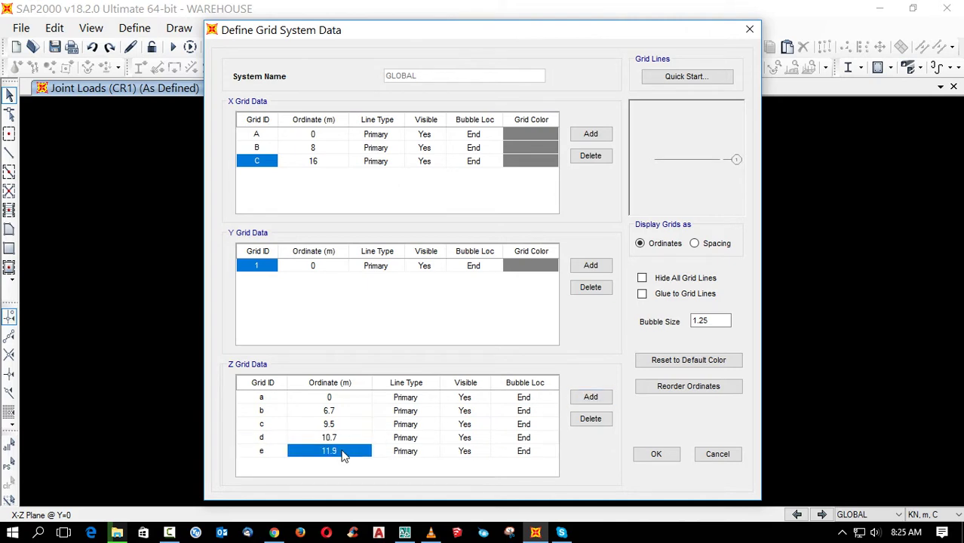
text(10.7)
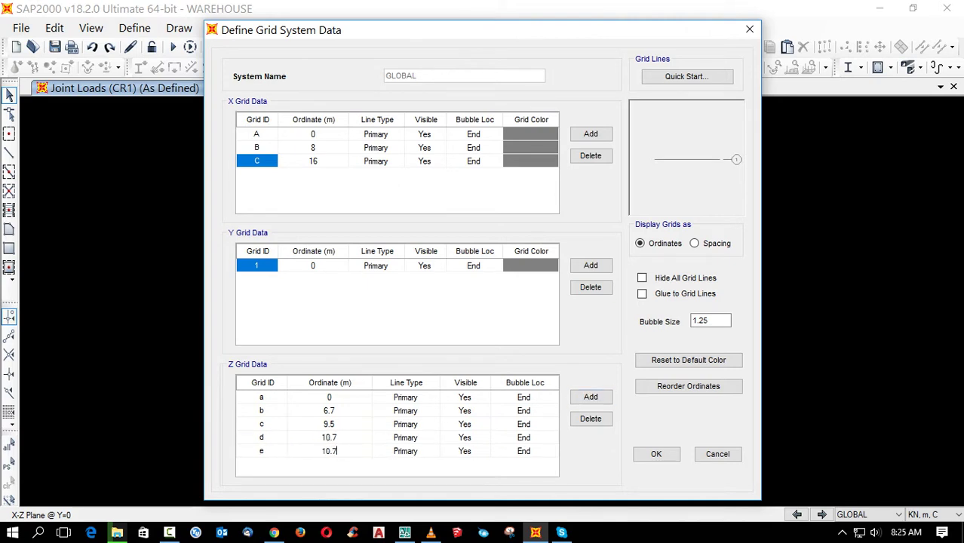
text(+1.2)
key(Return)
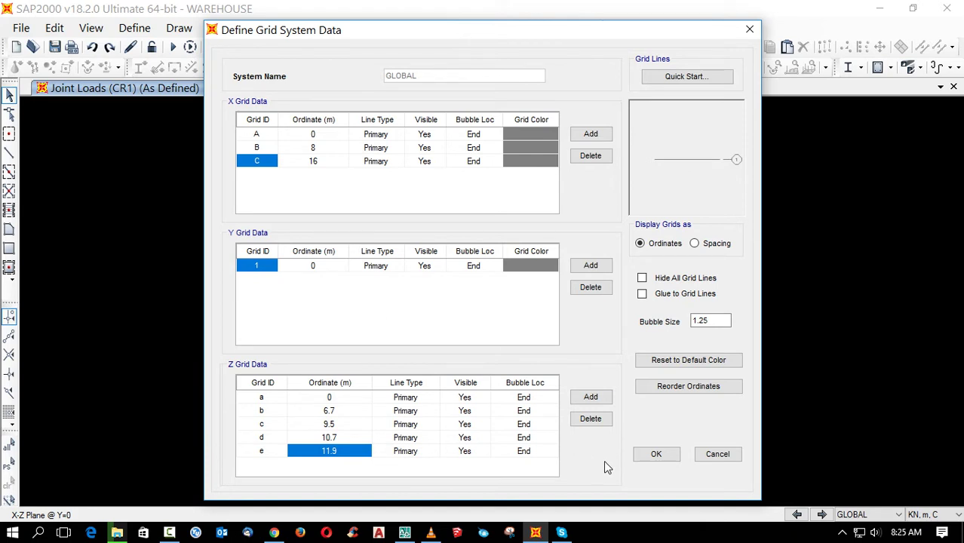
click(667, 456)
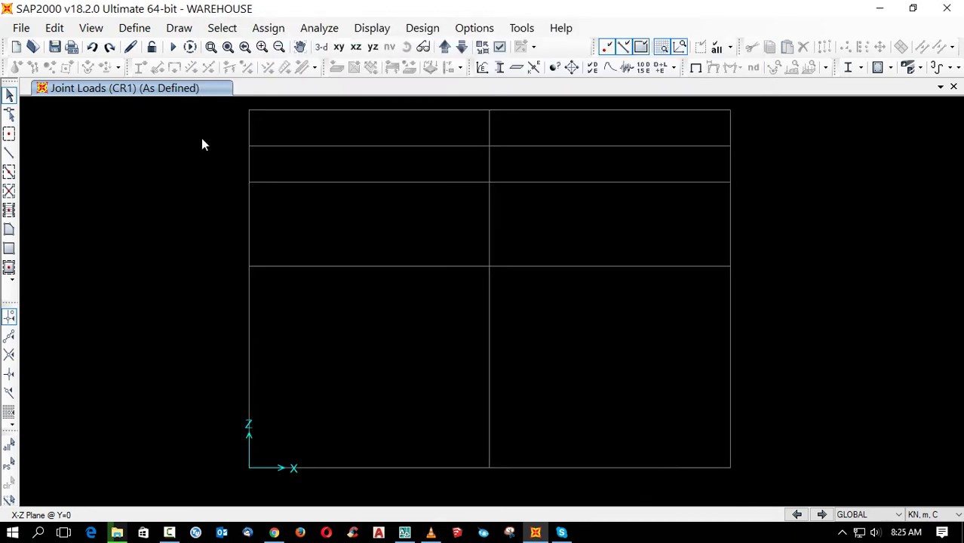
click(356, 46)
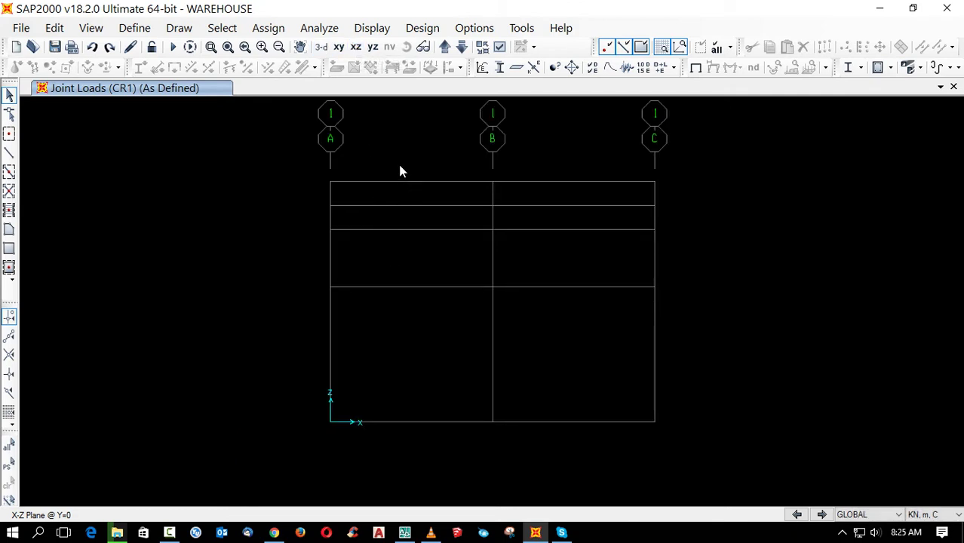
Add another Z grid line below line e in the grid data and clear its grid ID.
double_click(426, 287)
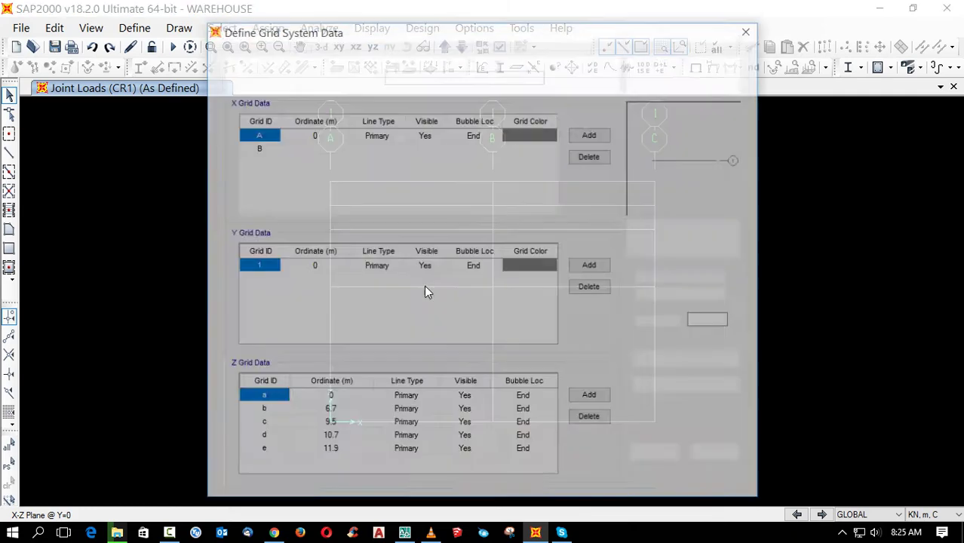
click(588, 400)
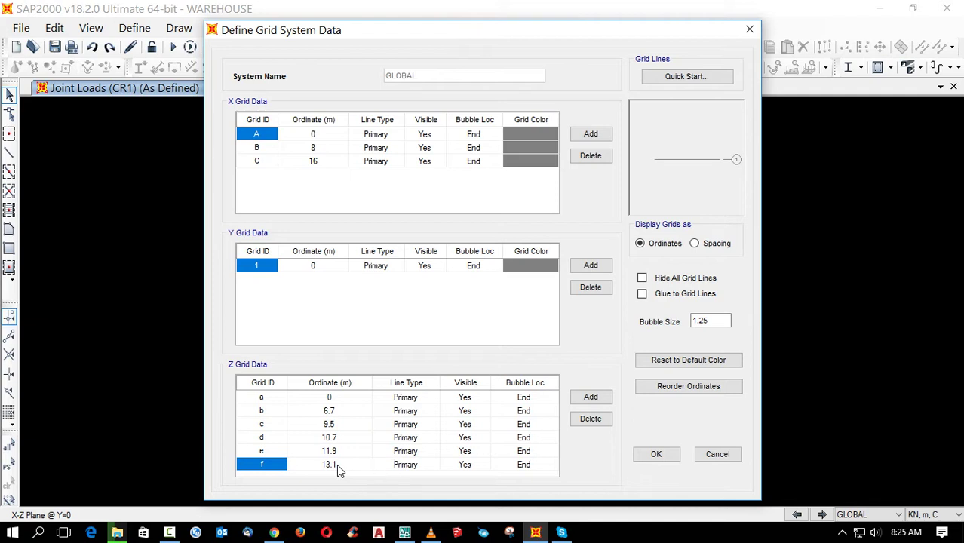
click(271, 465)
click(338, 464)
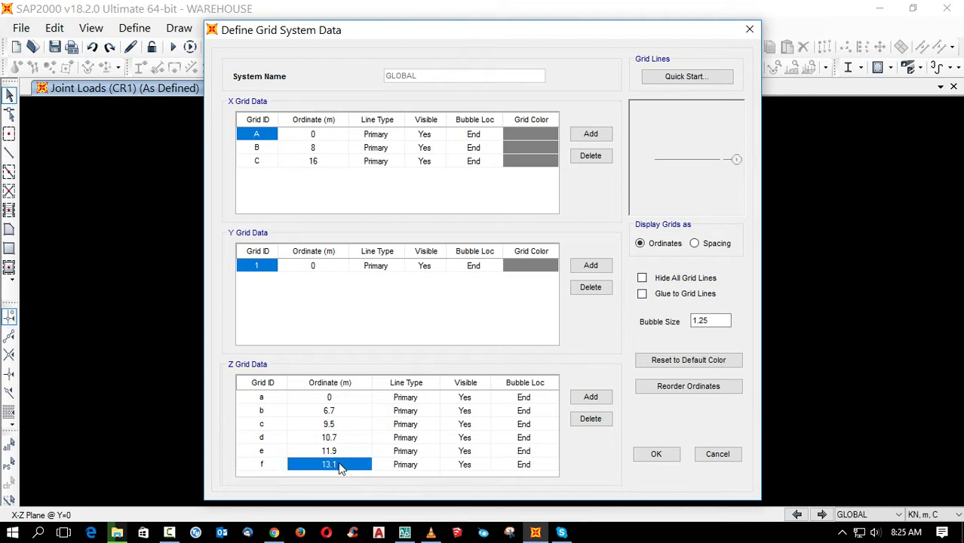
click(279, 465)
click(279, 464)
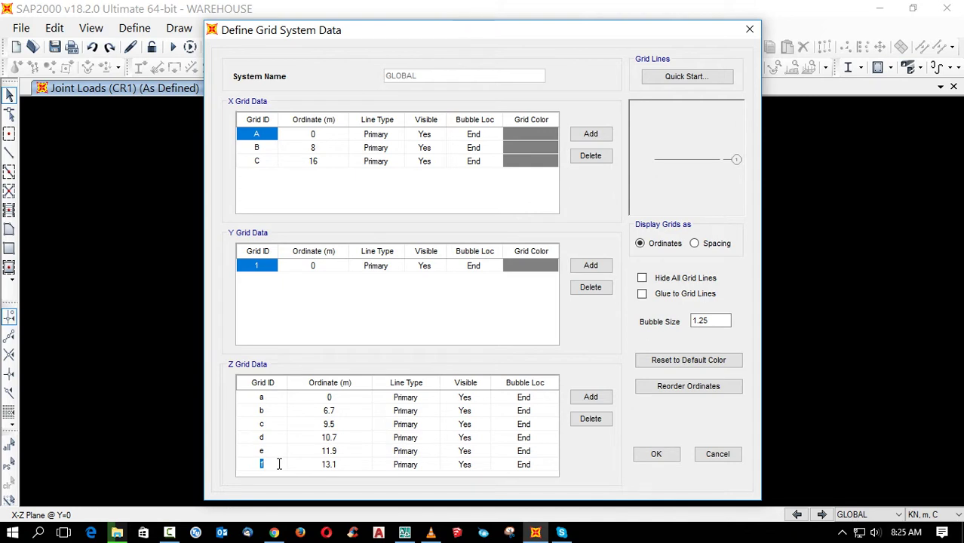
key(BackSpace)
Set the unlabelled Z grid line's ordinate to .35 m and apply the grid data.
click(354, 467)
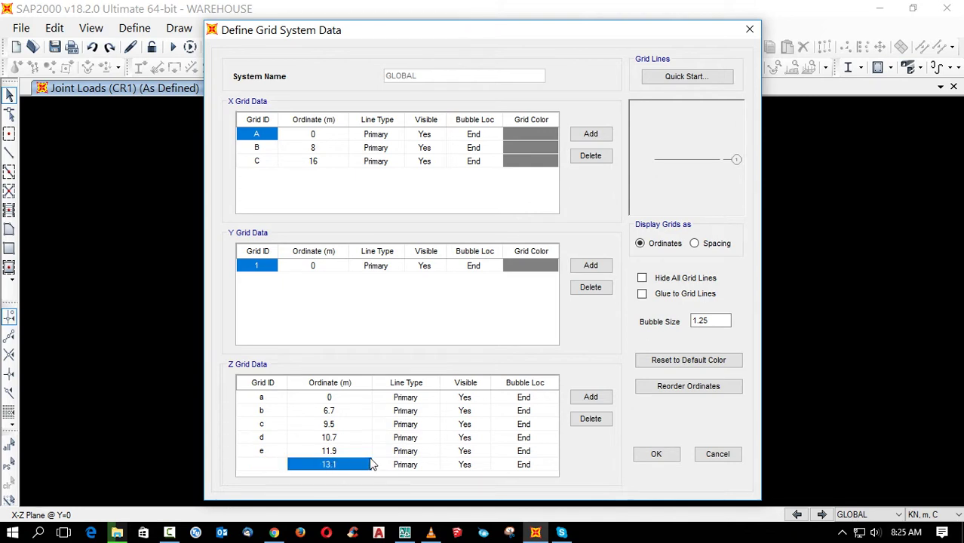
click(371, 465)
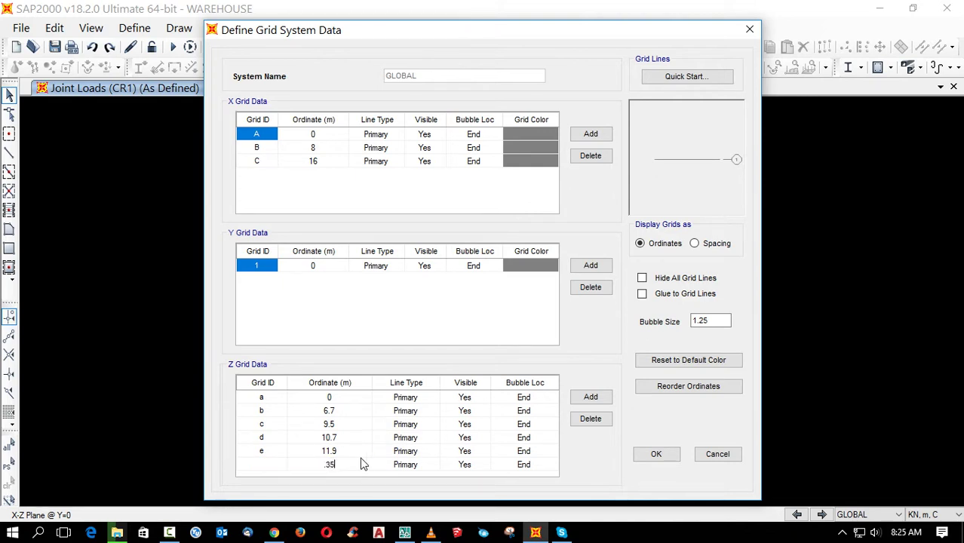
click(329, 453)
click(338, 466)
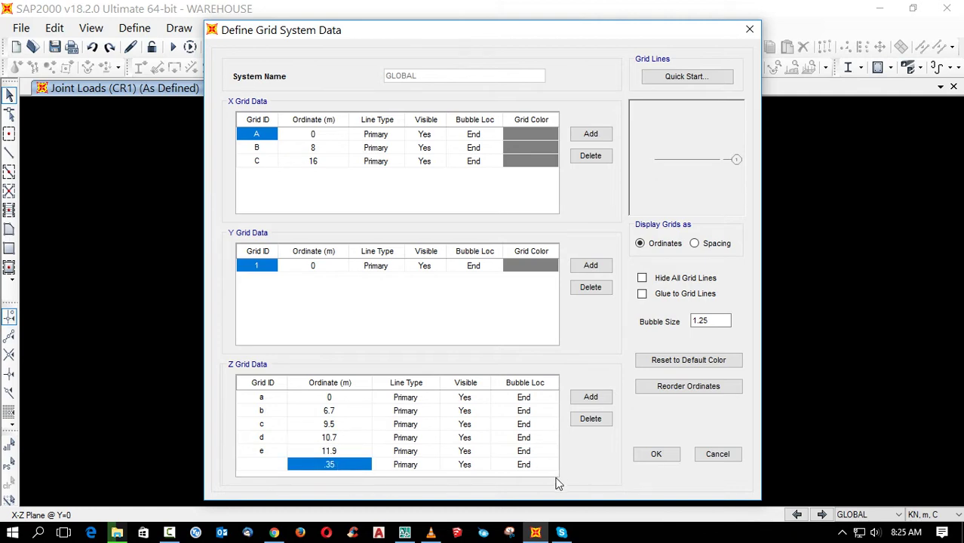
click(654, 455)
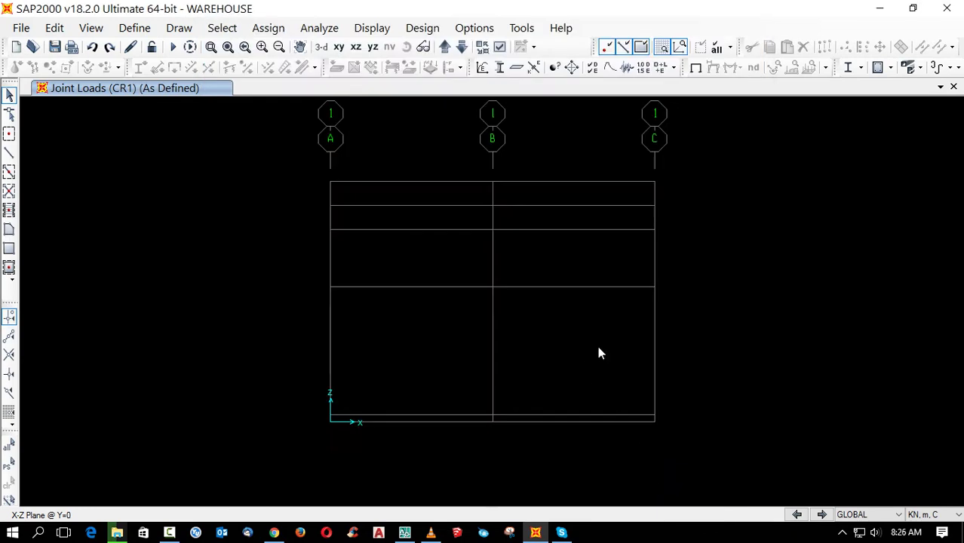
Draw a straight 1C260212 frame on grid line A from Z=0 to the 6.7 m grid line.
click(10, 154)
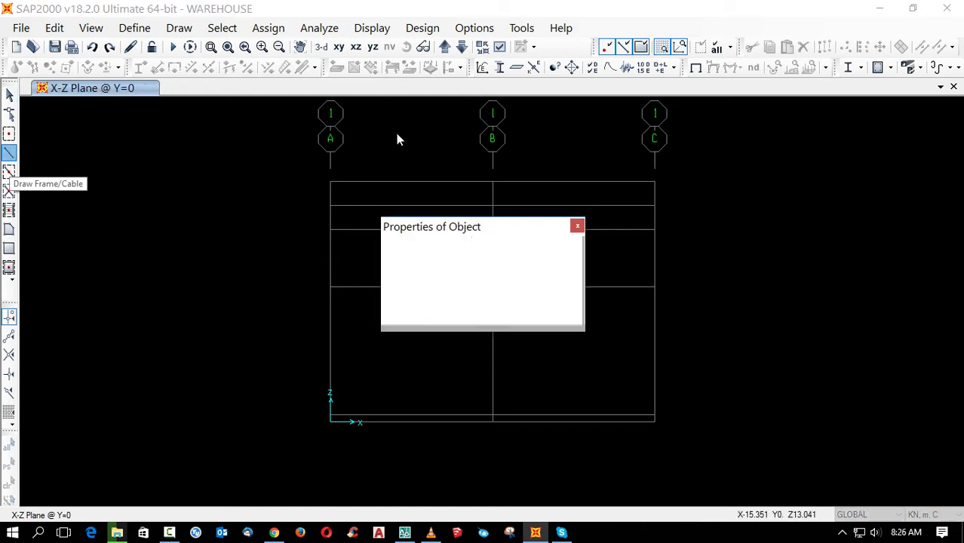
drag(532, 226, 201, 165)
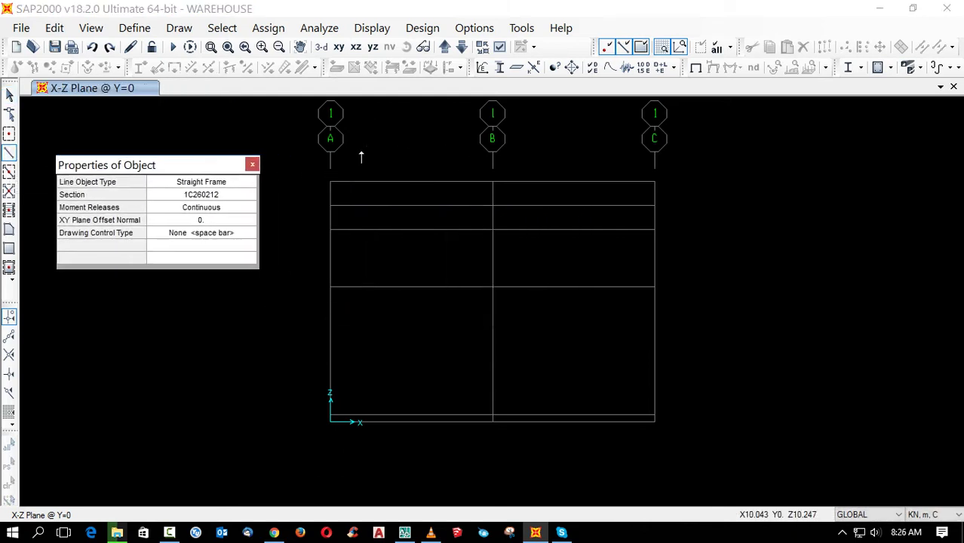
click(332, 427)
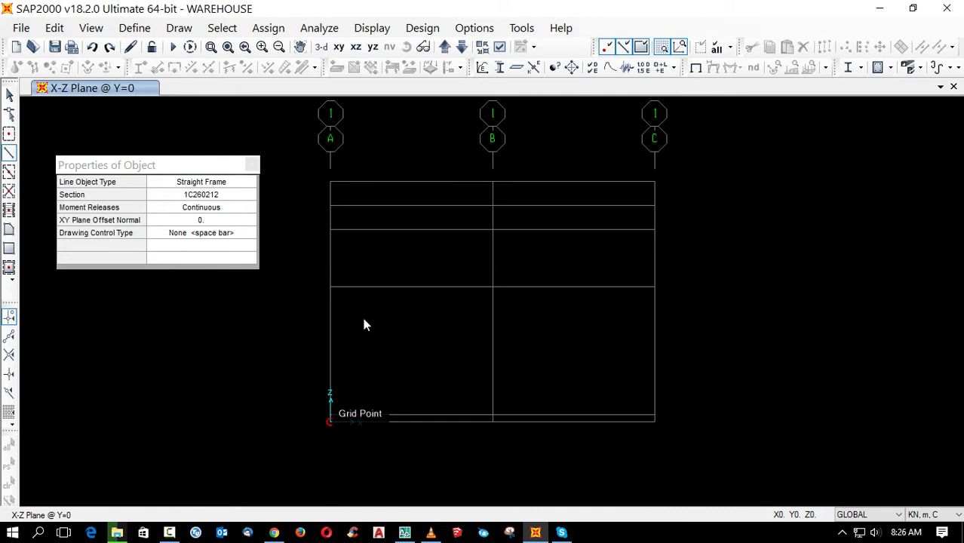
click(330, 286)
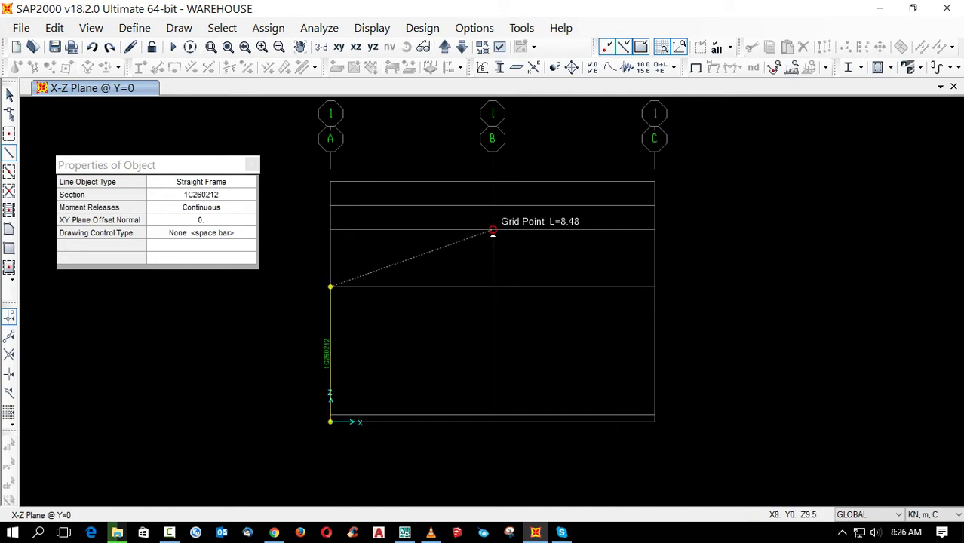
key(Escape)
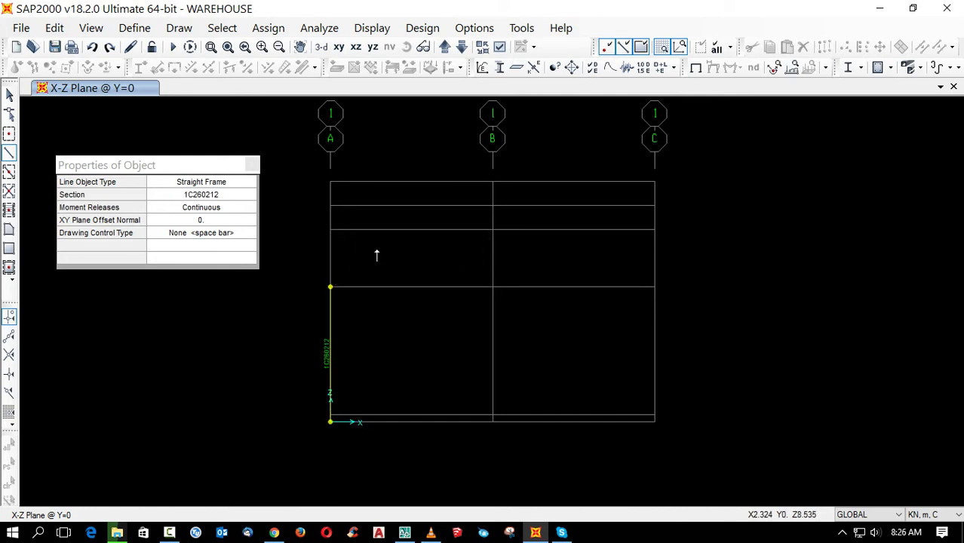
key(Escape)
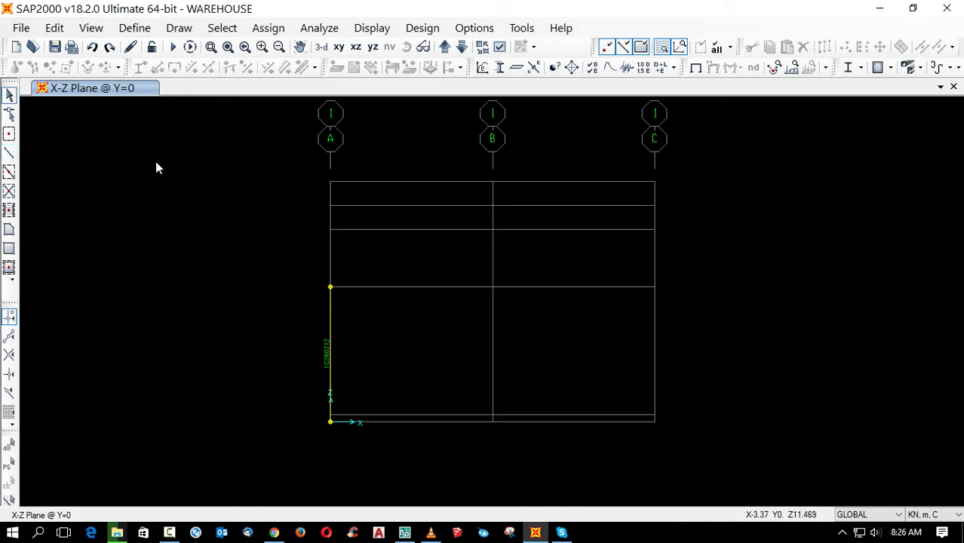
Delete the frame drawn on grid line A and refresh the view.
click(129, 47)
drag(429, 371, 265, 464)
key(Delete)
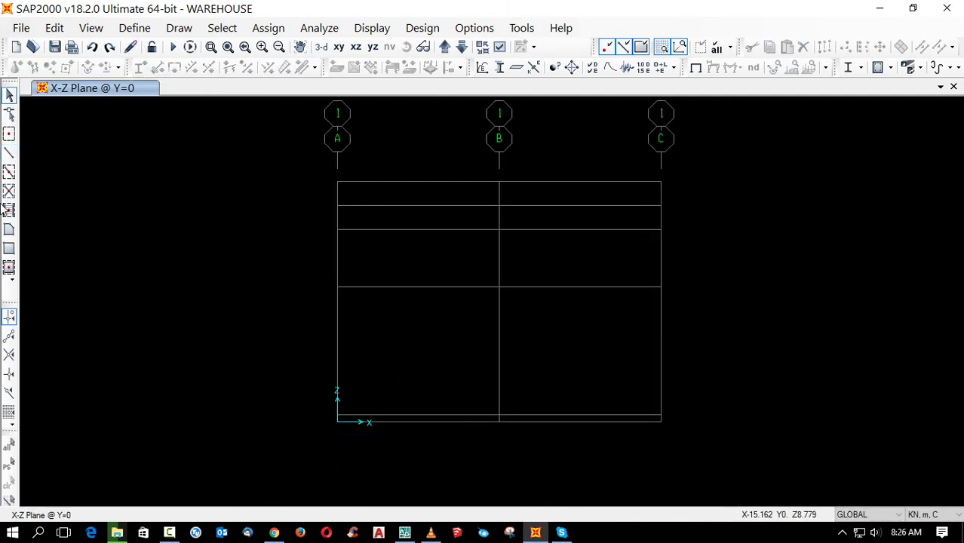
Draw the 1C260212 column on grid A from Z=0 to 9.5 m, continuing as a rafter to grid B at 10.7 m.
click(9, 153)
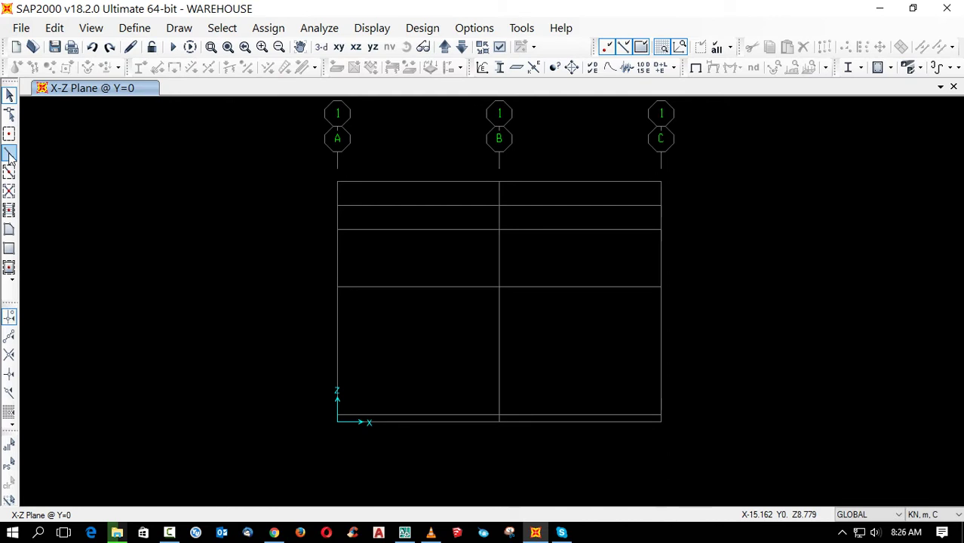
click(337, 419)
click(338, 230)
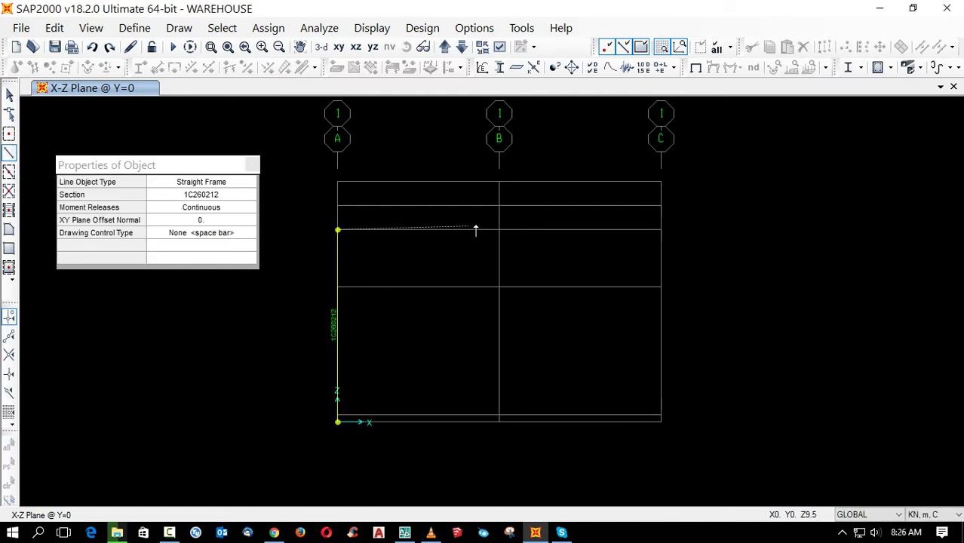
click(499, 205)
key(Escape)
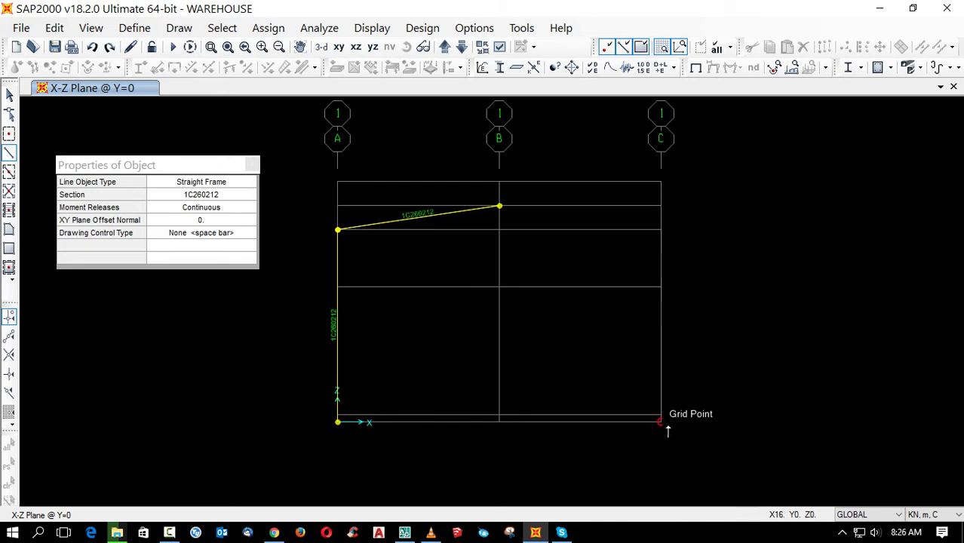
Draw connected frames from grid C's base up to Z=9.5 m, across to the ridge on grid B, and up to Z=11.9 m.
click(662, 422)
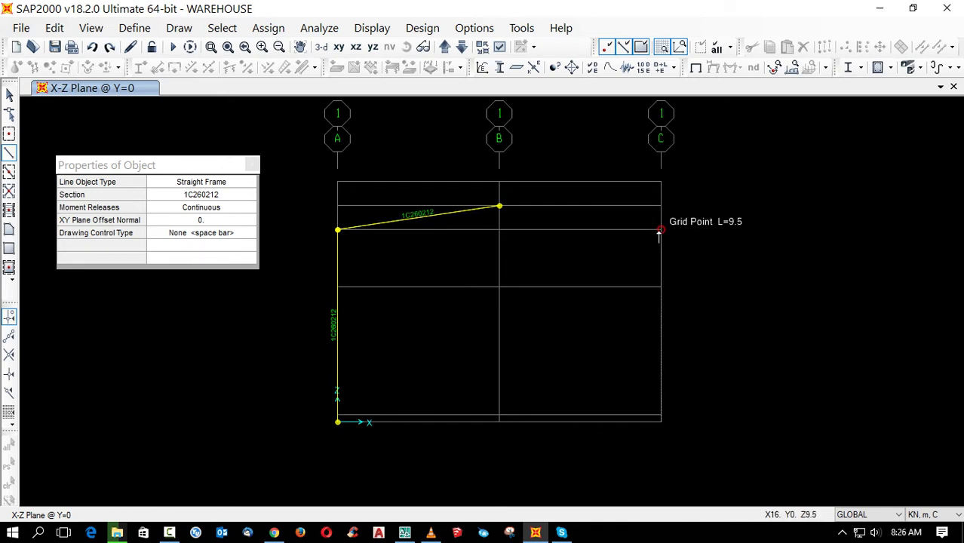
click(661, 229)
click(498, 205)
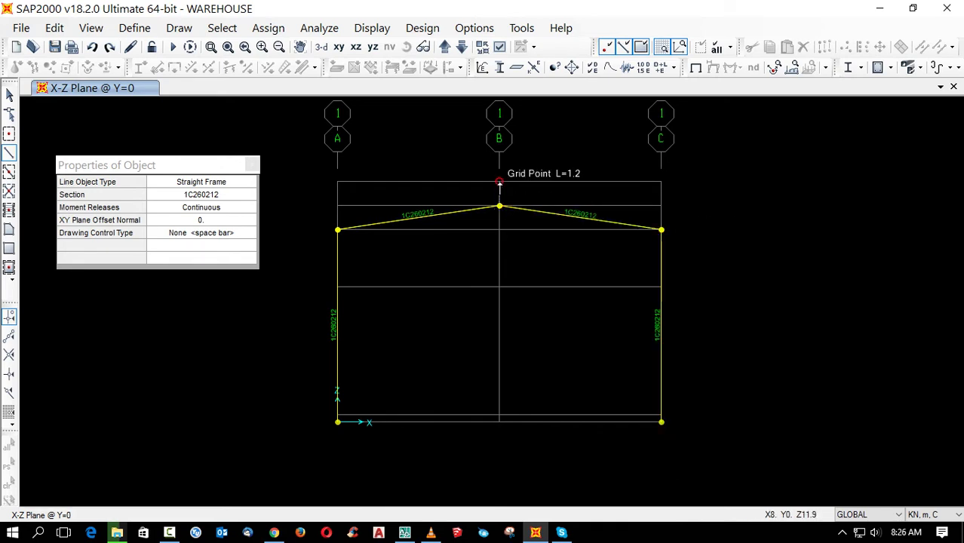
click(499, 181)
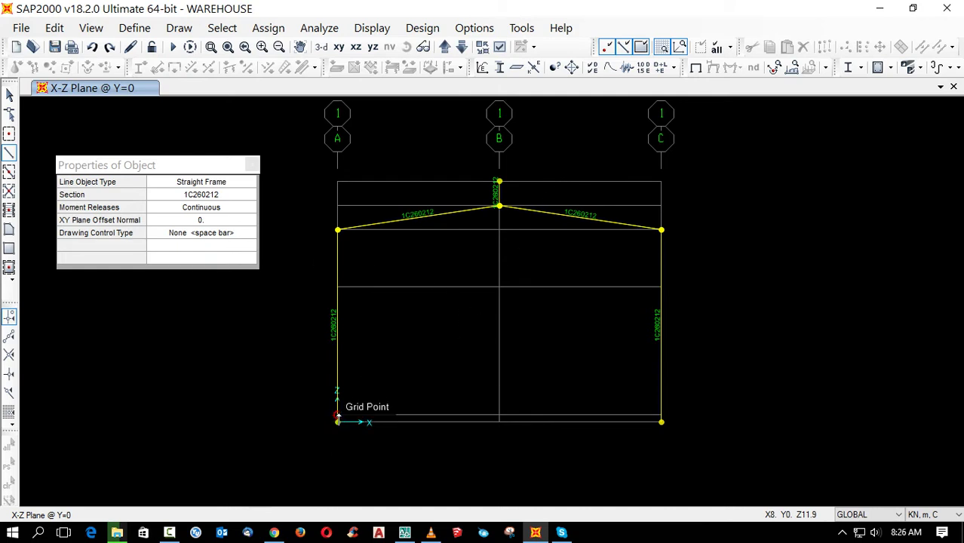
key(Escape)
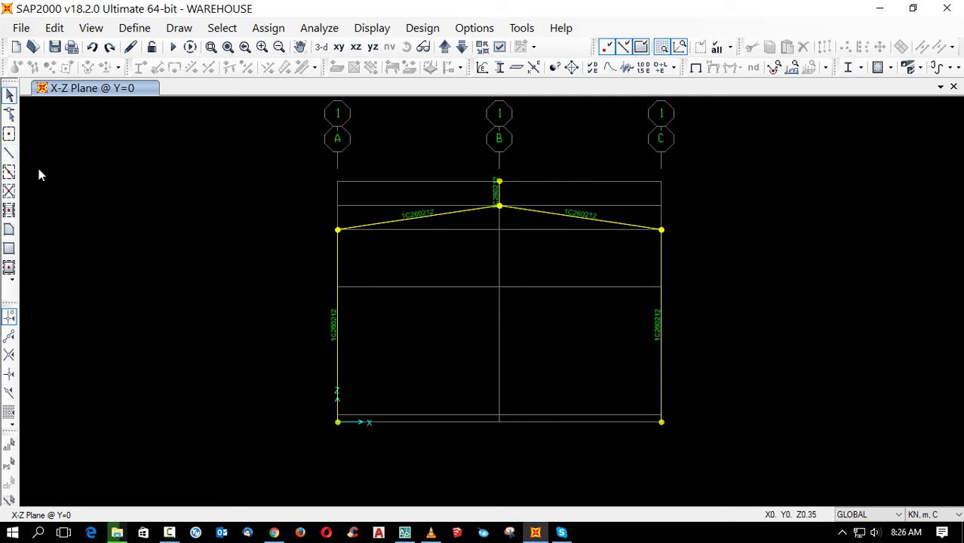
Draw a horizontal 1C260212 beam from grid A to grid C at Z=0.35 m.
click(9, 152)
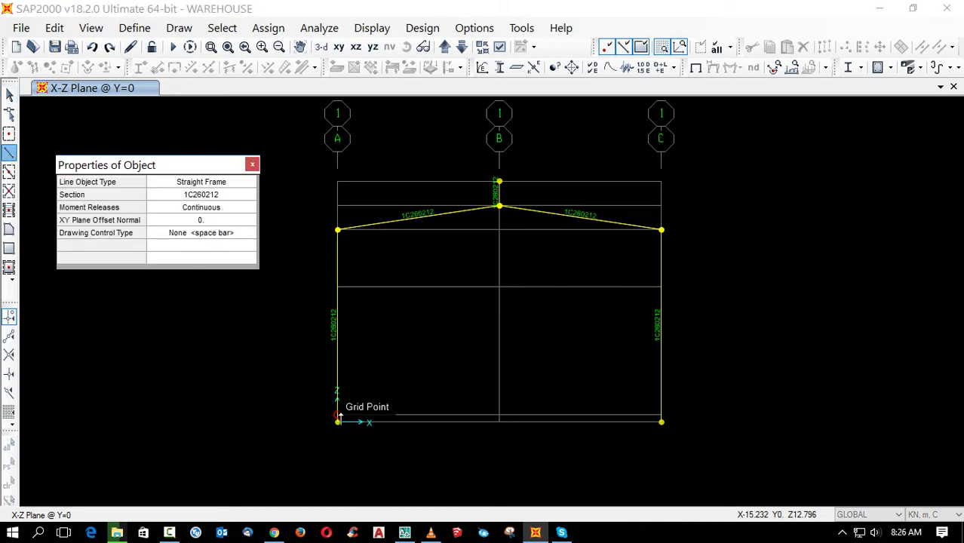
click(337, 421)
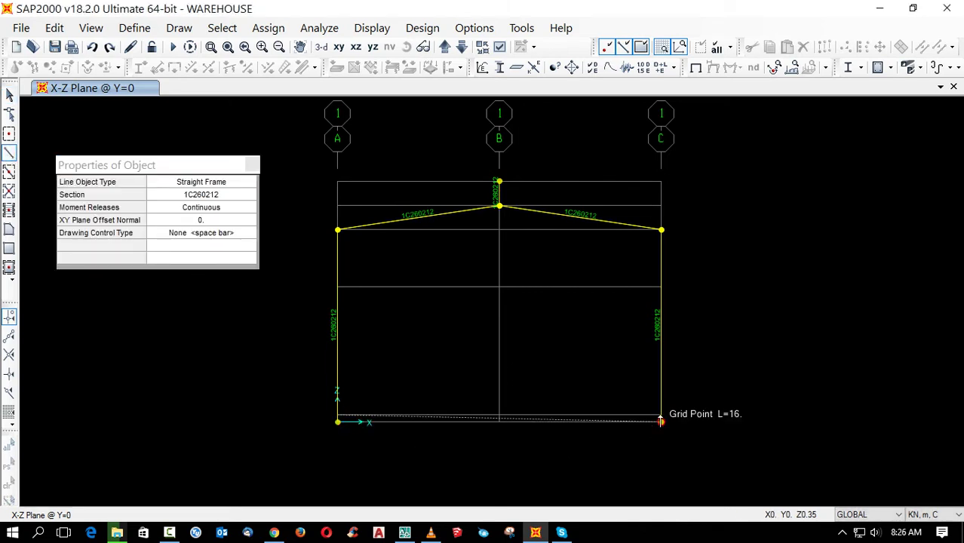
click(661, 416)
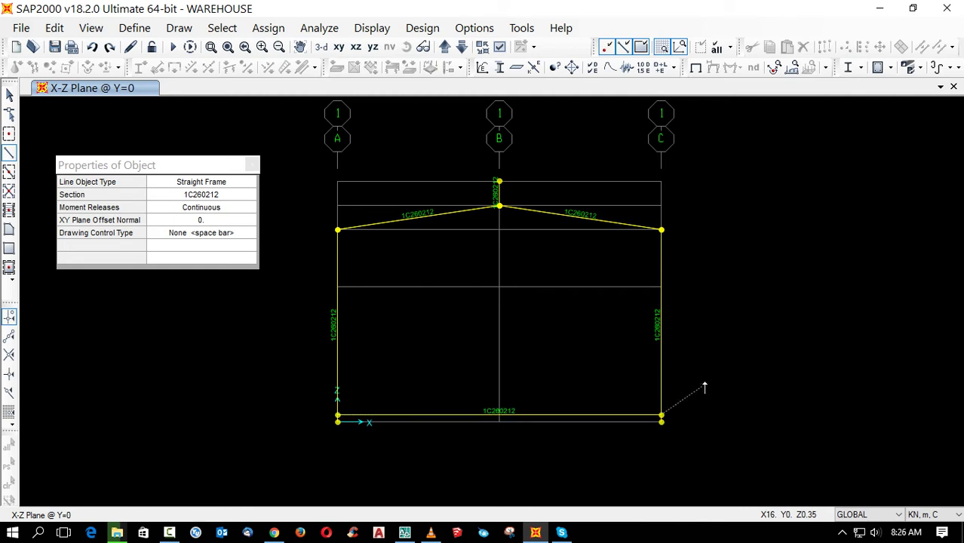
key(Escape)
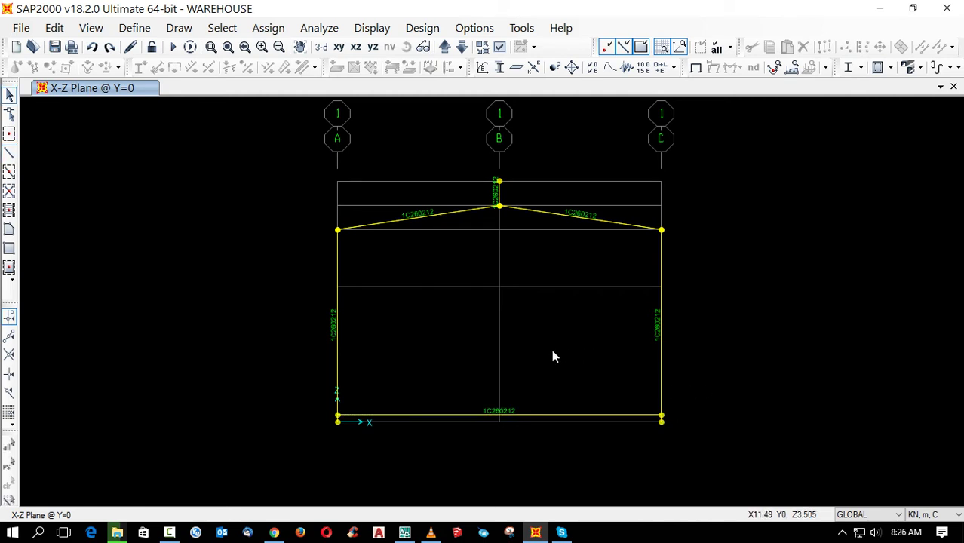
click(9, 153)
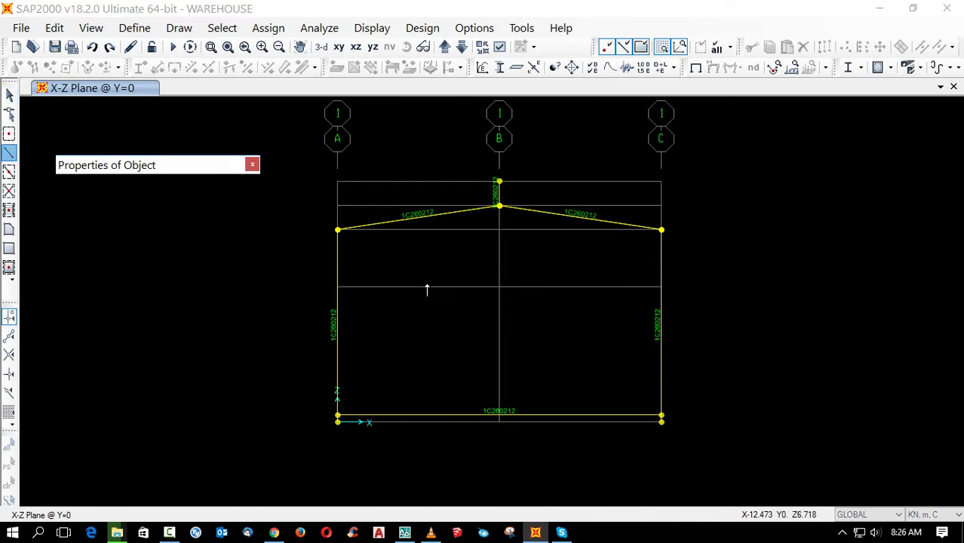
key(Escape)
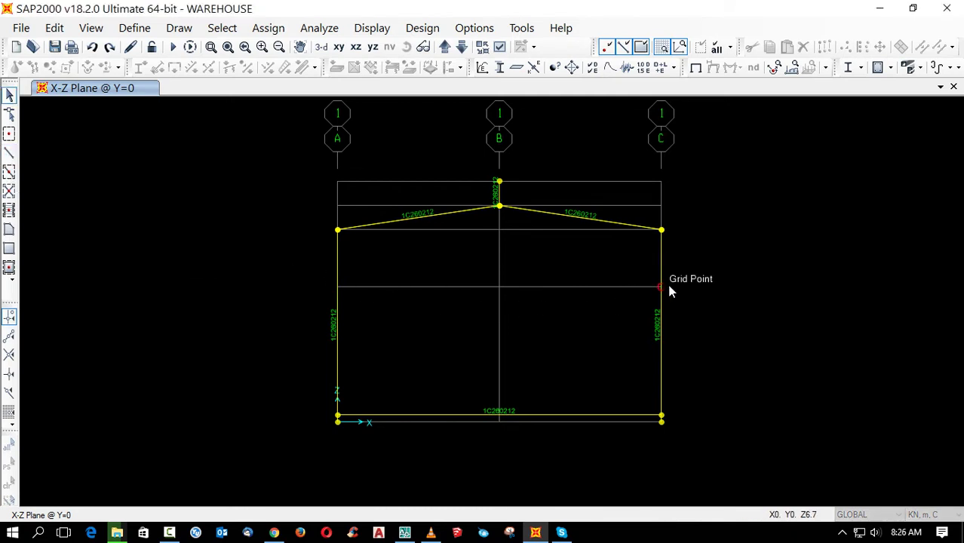
click(337, 302)
Draw a horizontal 1C260212 beam between the two columns at Z=6.7 m, from grid A to grid C.
click(9, 153)
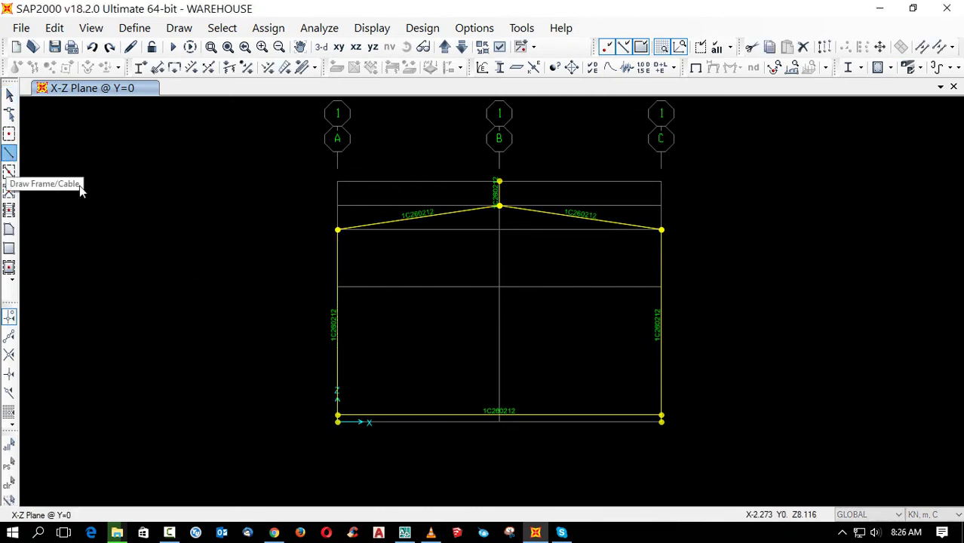
click(337, 287)
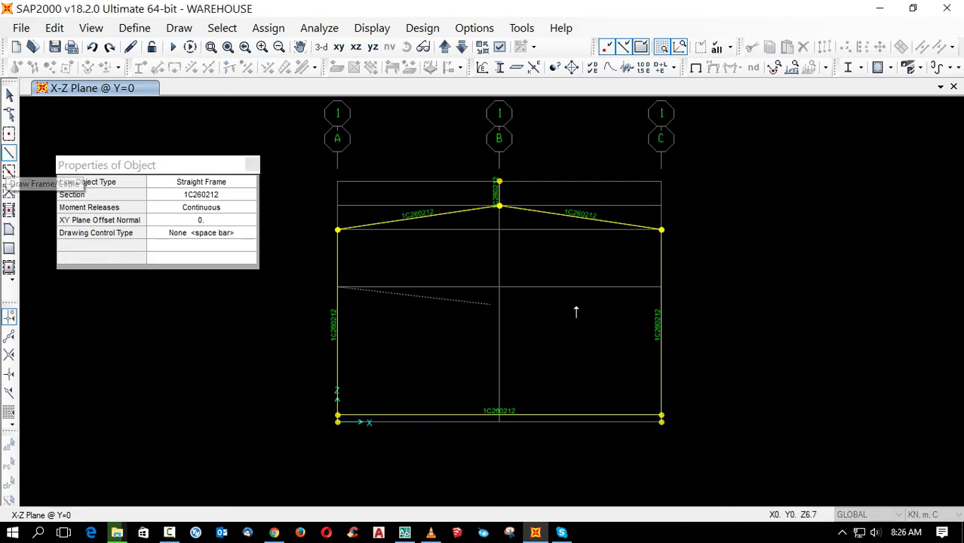
click(662, 287)
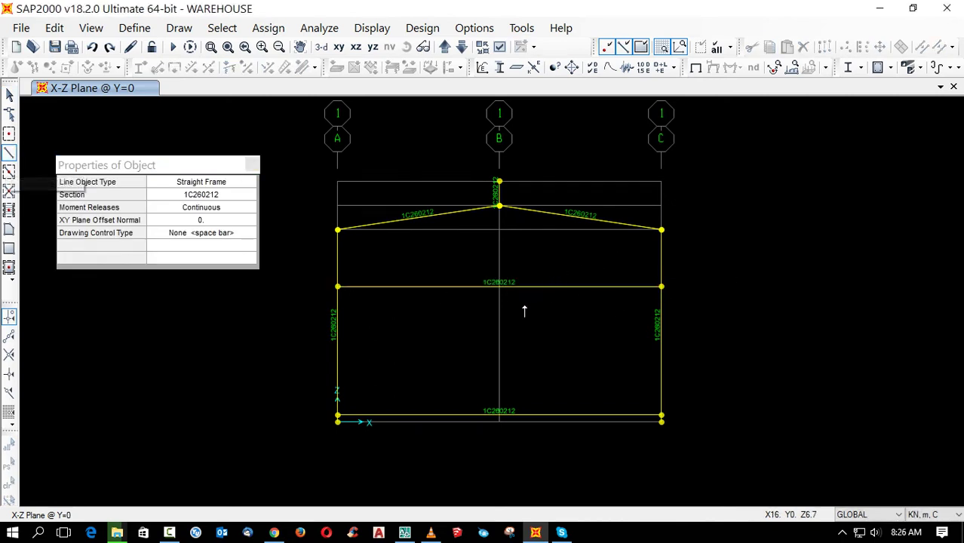
key(Escape)
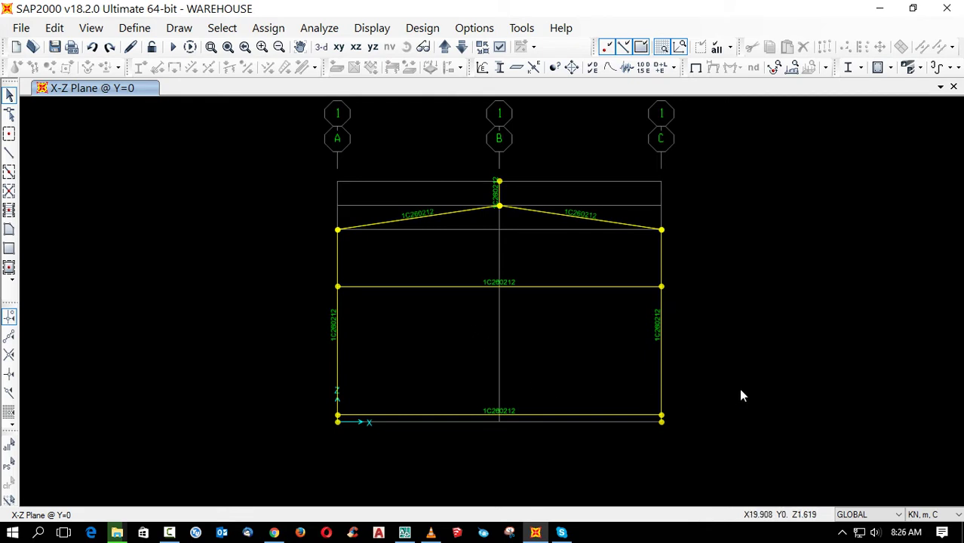
Select both columns and the beam at Z=0.35 m with their joints, and divide the frames at intersections with selected joints and frames.
drag(738, 392, 286, 480)
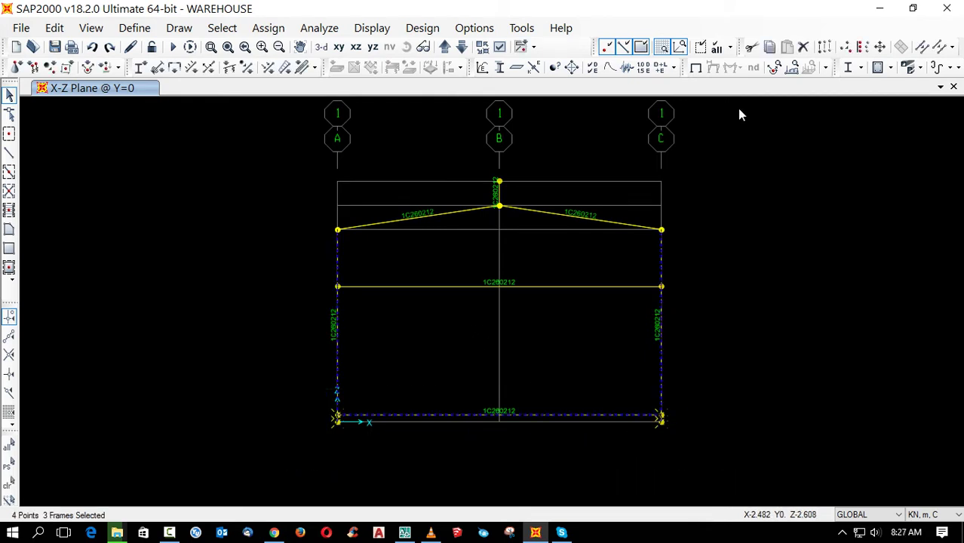
click(922, 47)
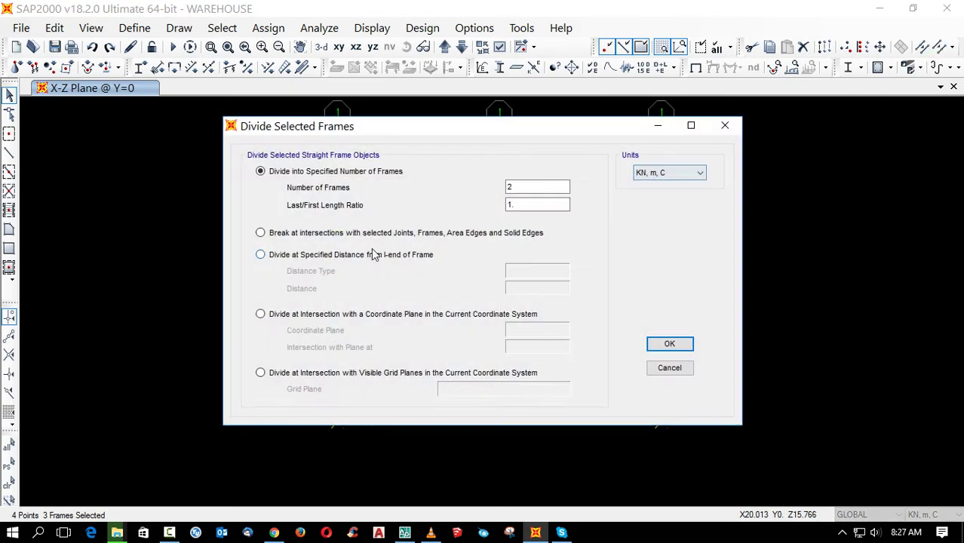
click(371, 235)
click(659, 344)
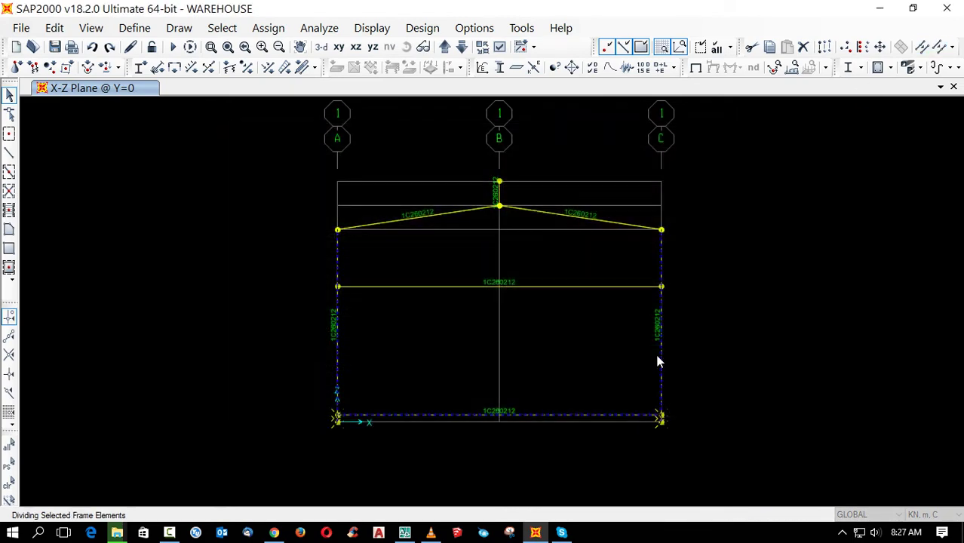
Delete the horizontal beam at Z=0.35 m and assign fixed restraints to the two column base joints.
drag(538, 352, 474, 449)
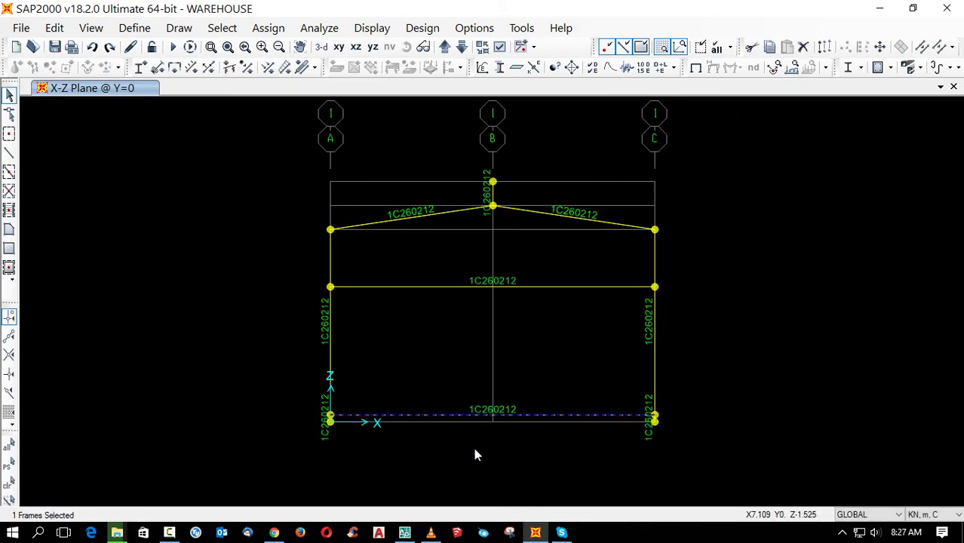
key(Delete)
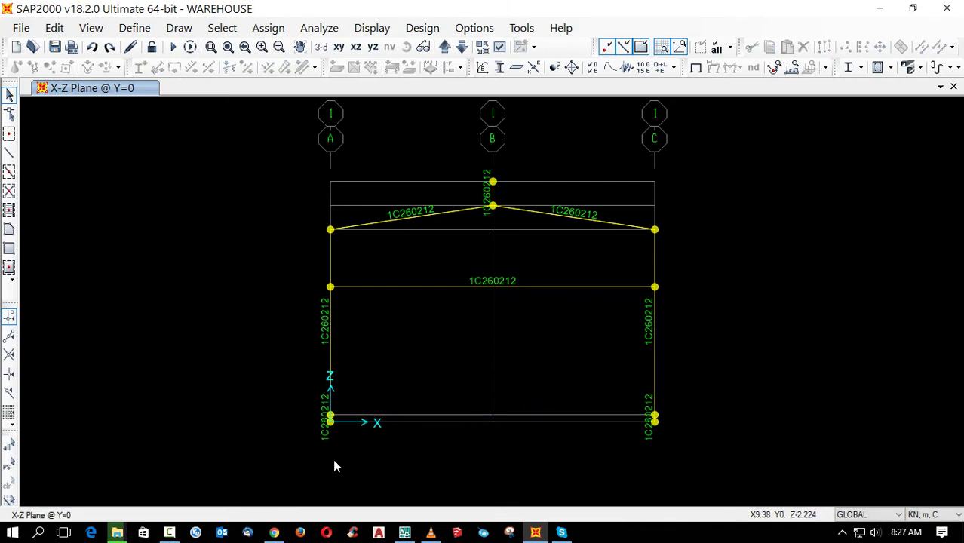
drag(518, 467, 764, 465)
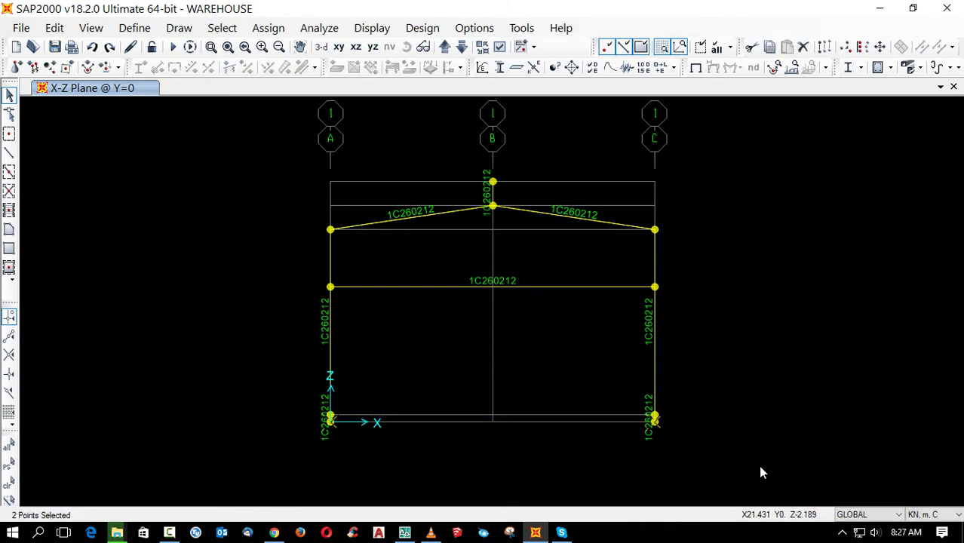
click(17, 67)
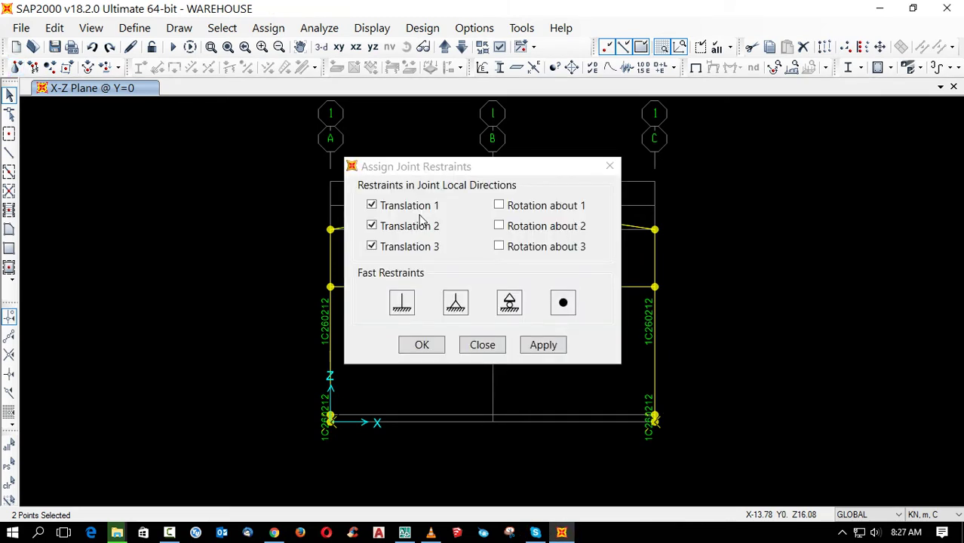
click(402, 303)
click(421, 344)
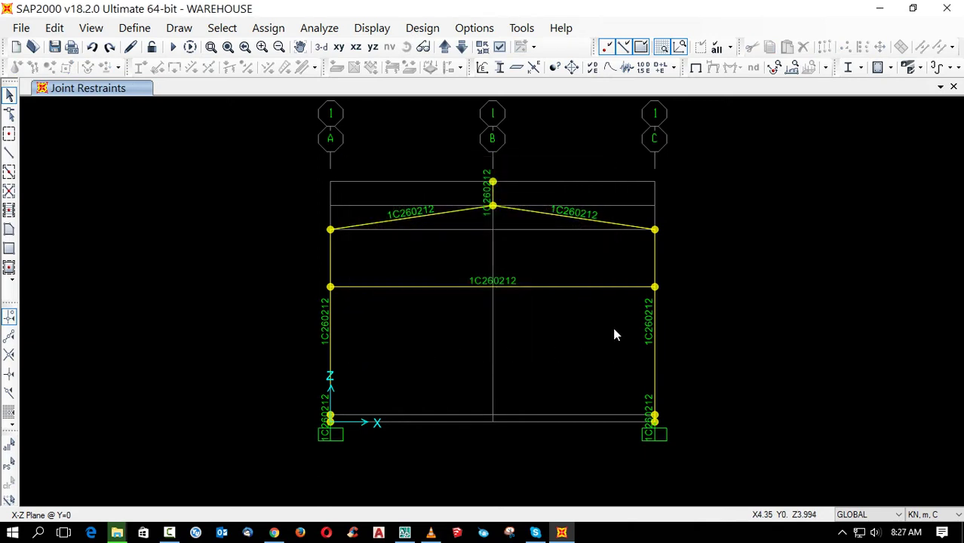
Replicate the grid A column segment above Z=0.35 m linearly once with dx 0.5 m.
click(332, 269)
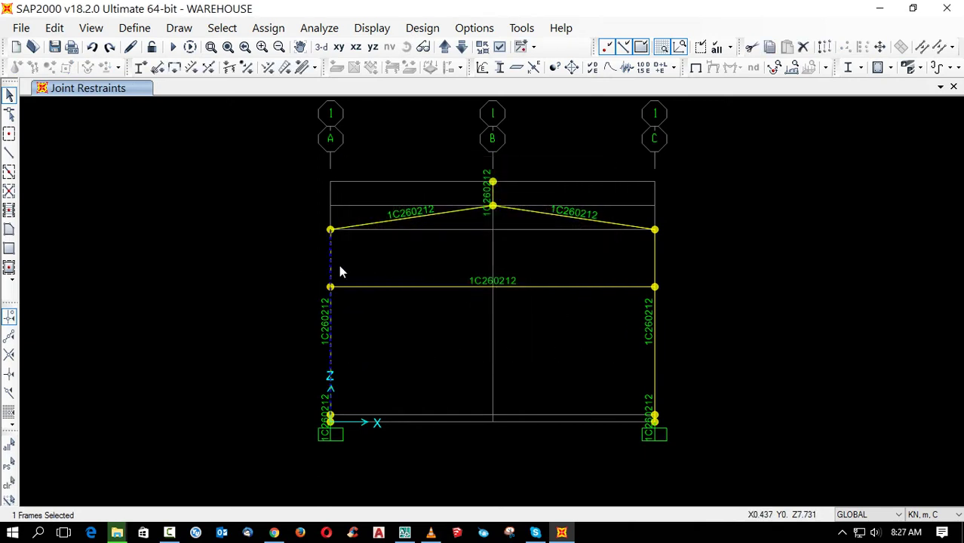
key(ctrl+r)
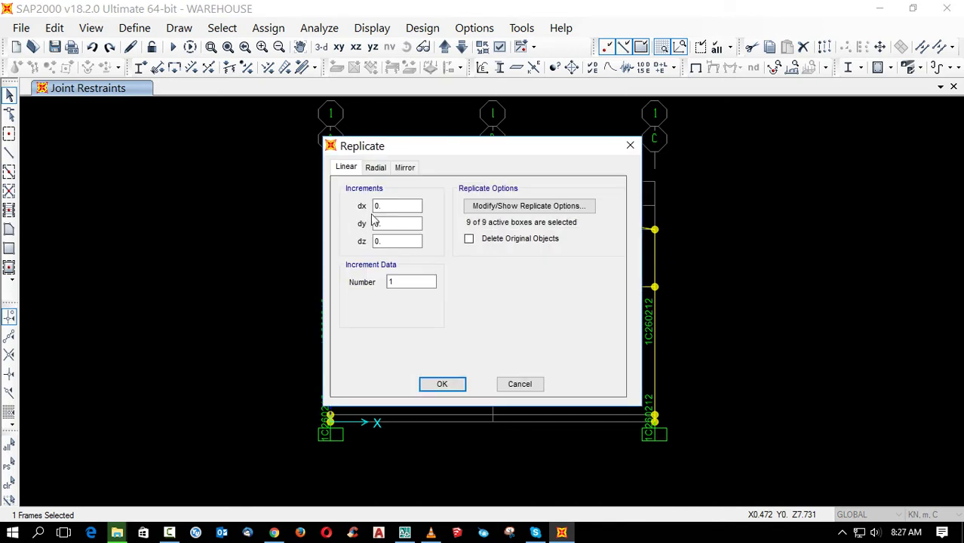
click(400, 220)
click(400, 205)
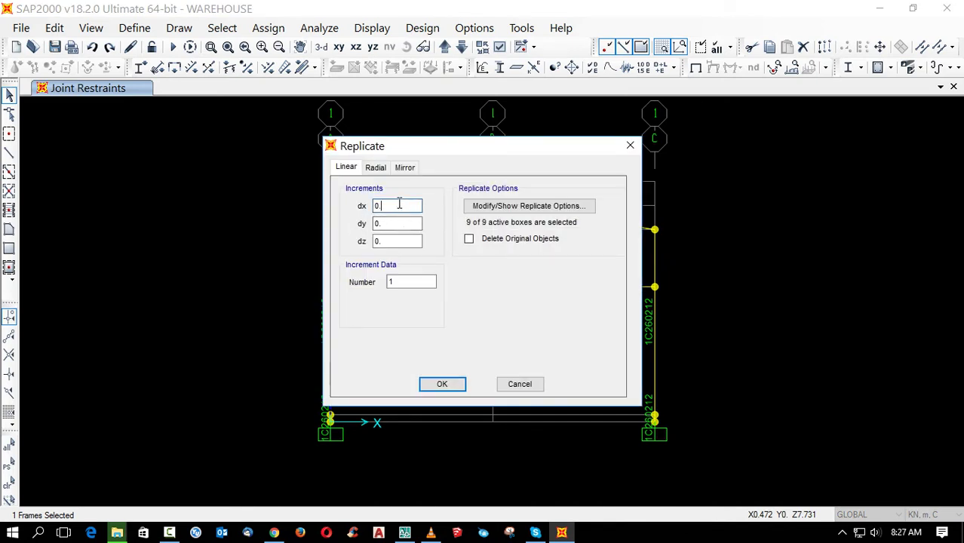
text(5)
click(443, 384)
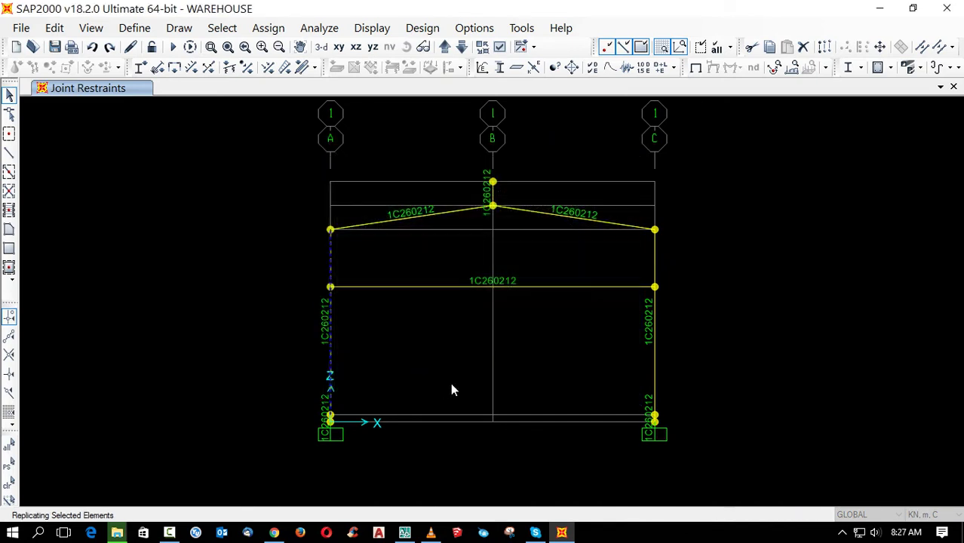
Replicate the grid C column segment above Z=0.35 m linearly once with dx -0.5 m.
key(ctrl+p)
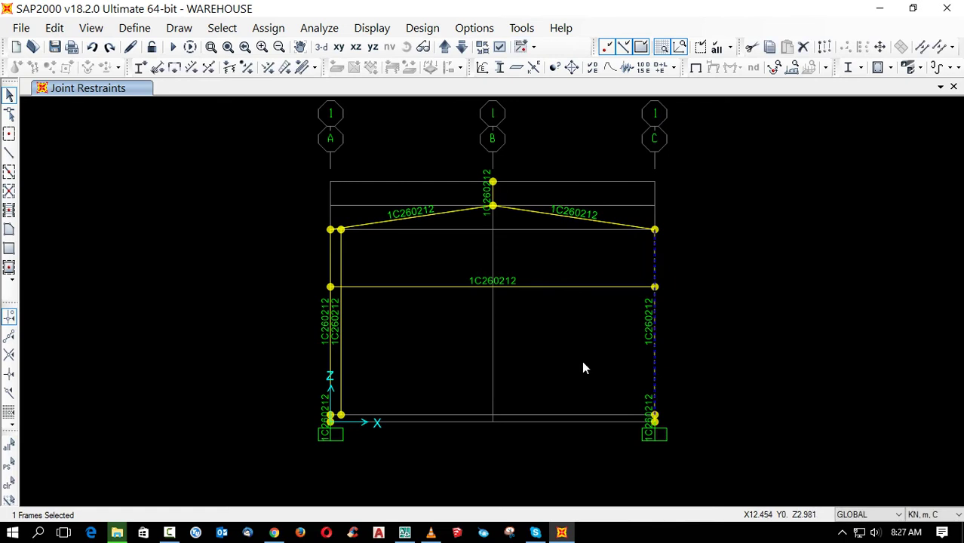
key(ctrl+r)
click(376, 206)
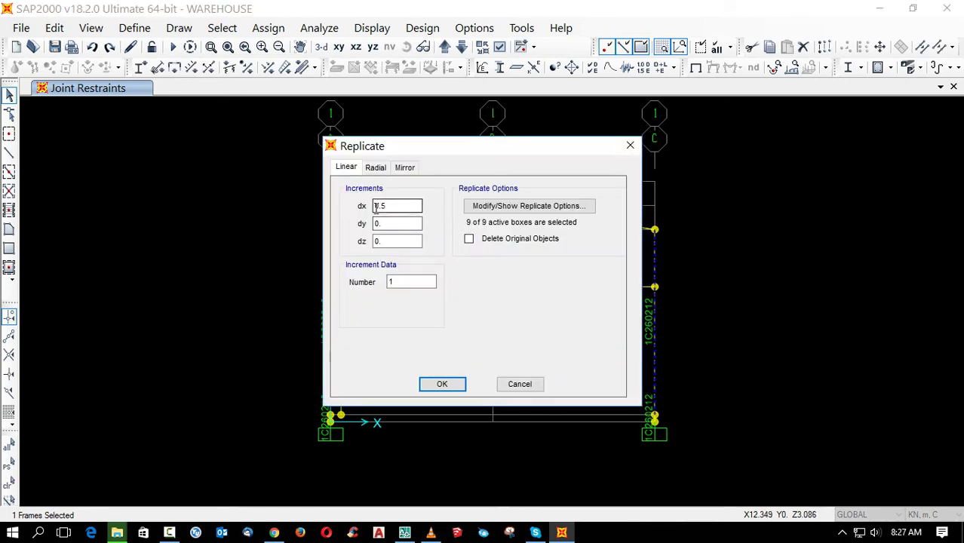
text(-)
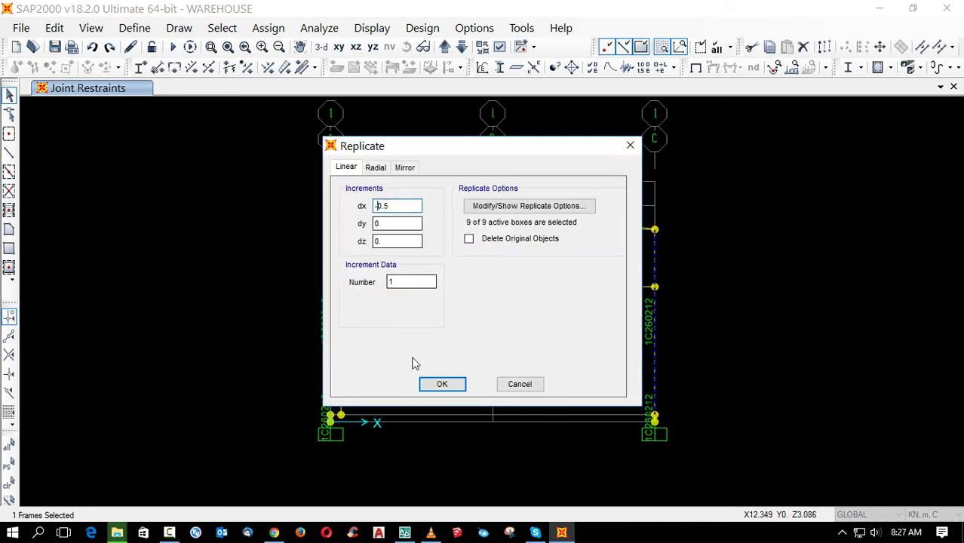
click(441, 385)
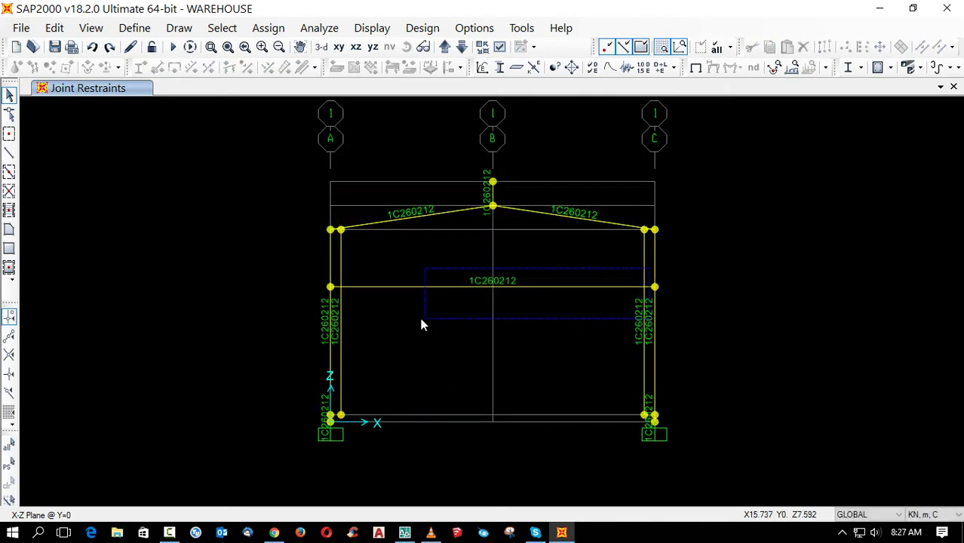
Break the Z=6.7 m beam and the two replicated columns at their intersections with selected joints and frames.
drag(421, 324, 338, 323)
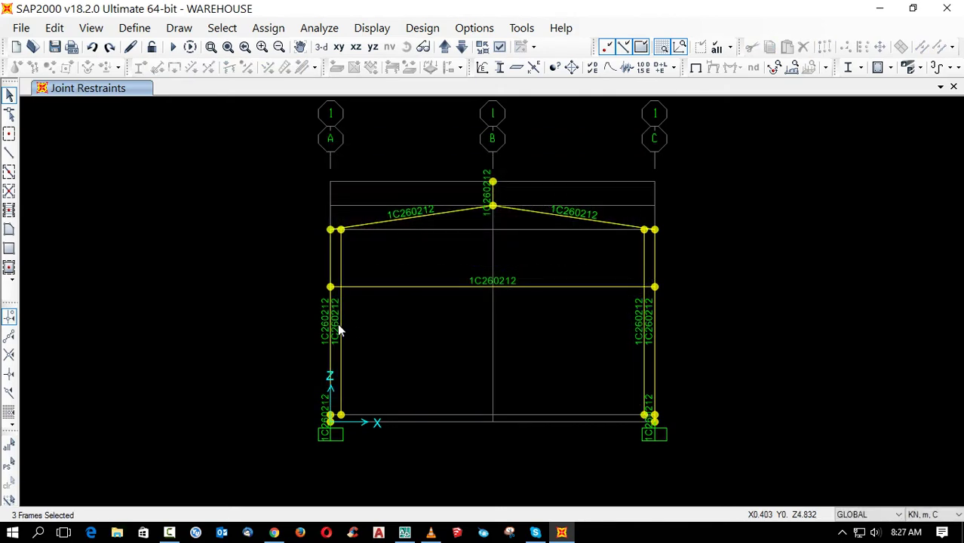
click(921, 69)
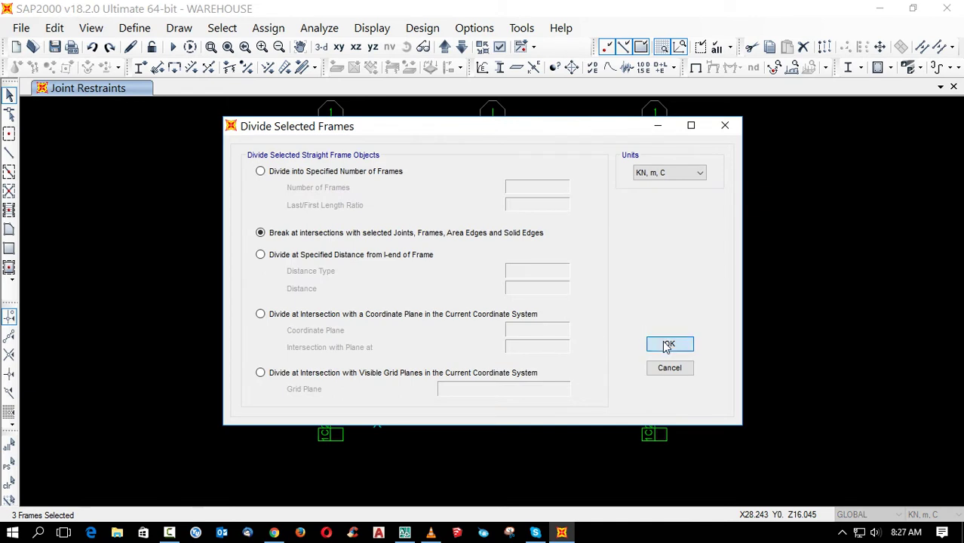
click(667, 346)
Delete the upper and lower segments of both replicated columns, 0.5 m inside grids A and C.
click(341, 257)
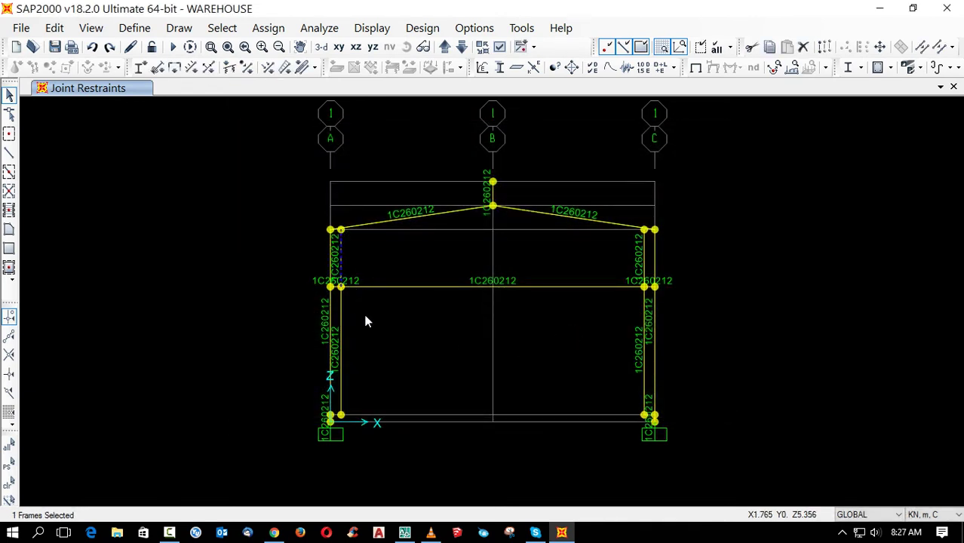
click(341, 329)
key(Delete)
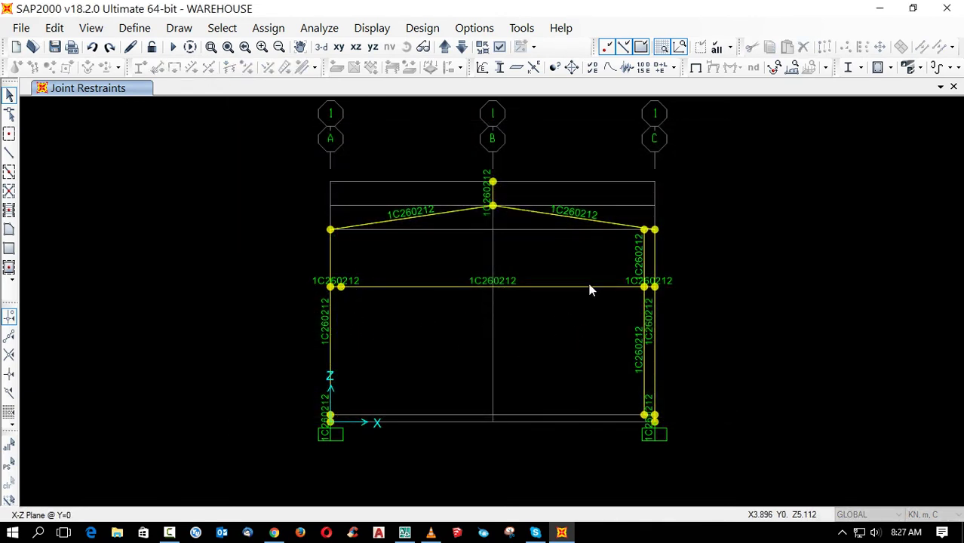
click(643, 264)
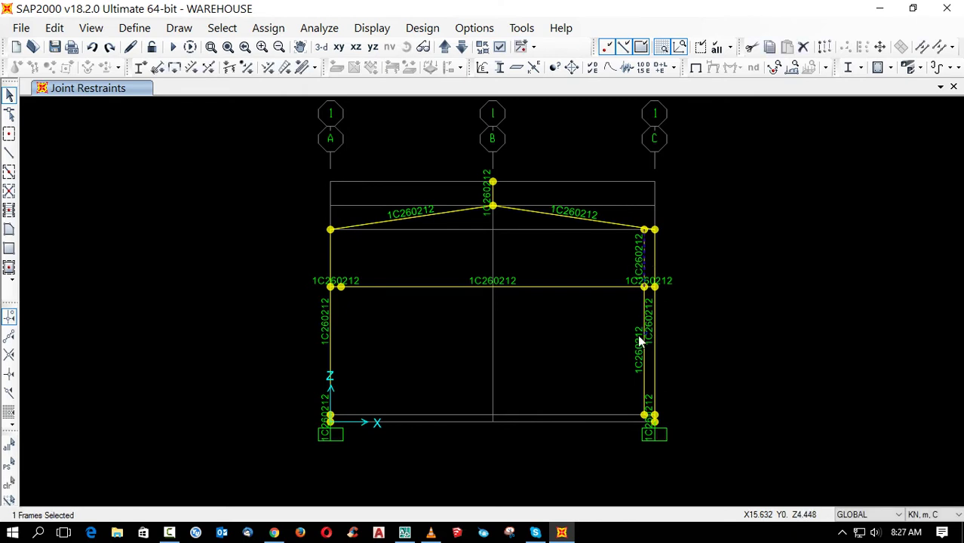
click(640, 338)
key(Delete)
Delete the middle span of the Z=6.7 m beam, keeping the 0.5 m stubs at both columns, and save the model.
click(539, 287)
key(Delete)
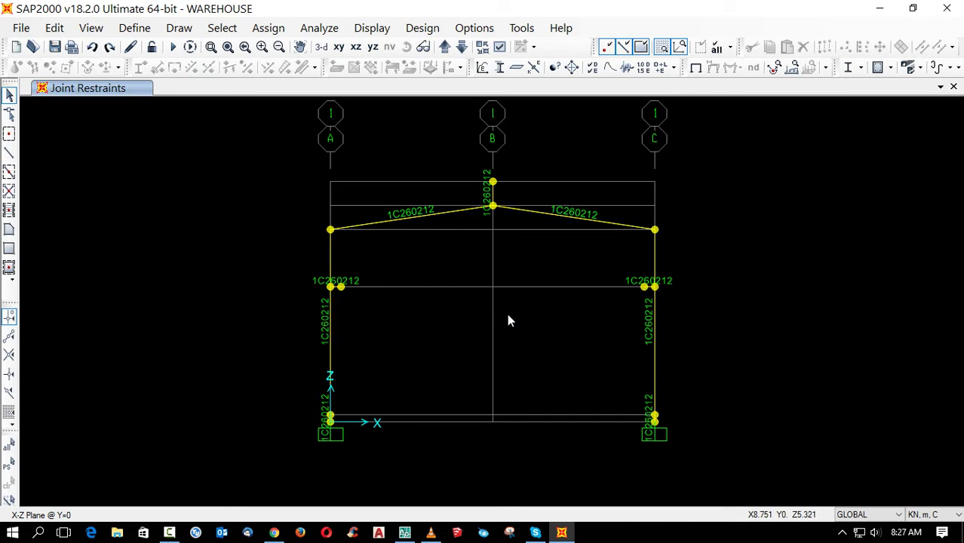
key(ctrl+s)
Review the defined load patterns with their types and self weight multipliers, without changing them.
click(135, 31)
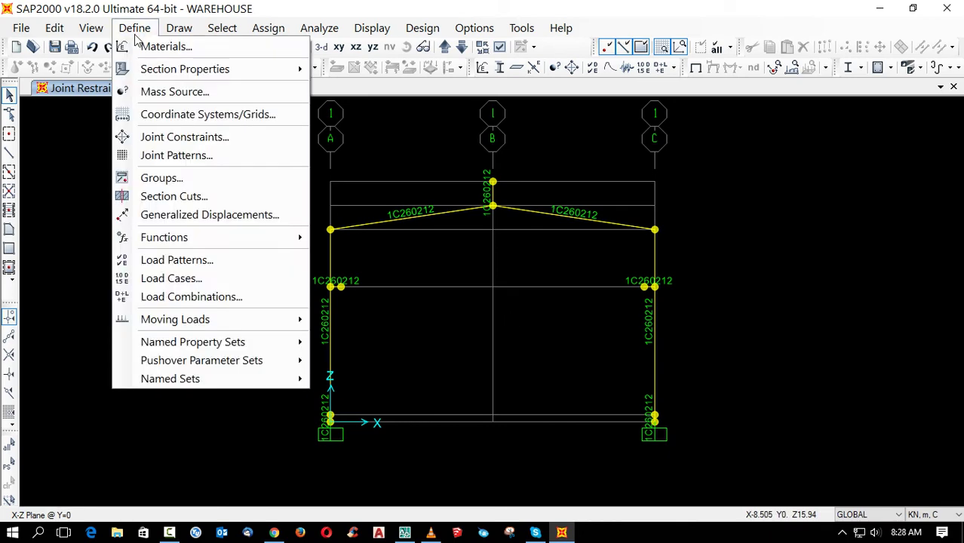
click(193, 261)
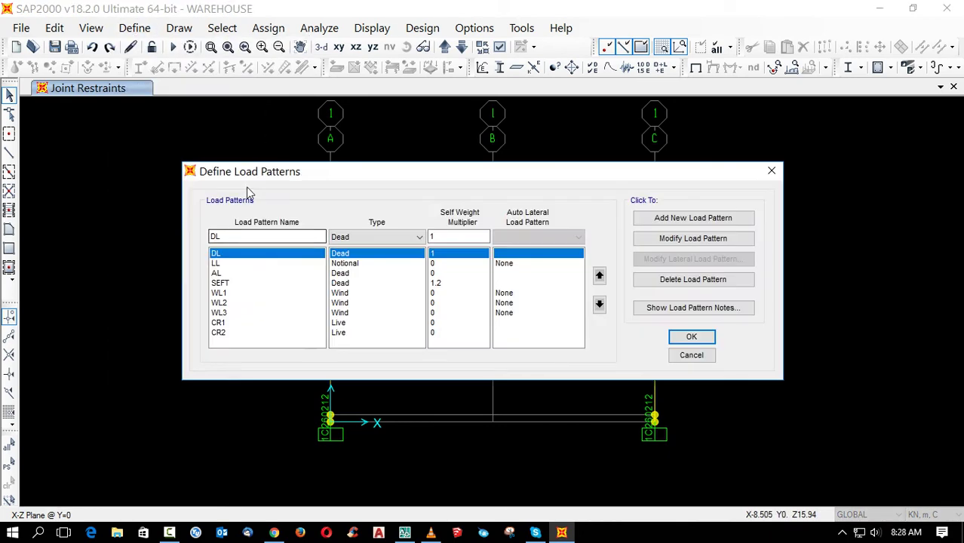
click(294, 167)
click(691, 355)
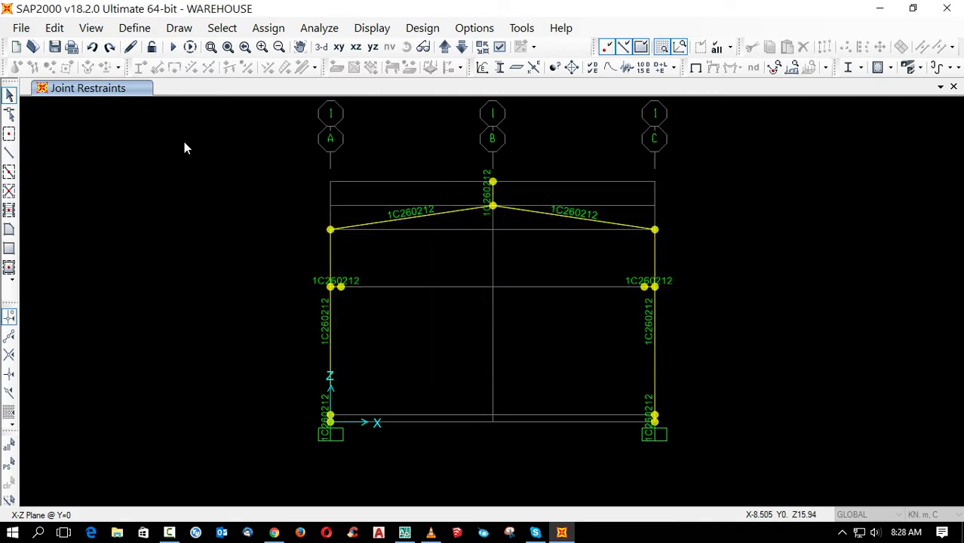
Look through the list of load combinations and examine the definitions of COMB1 and COMB8.
click(130, 30)
click(201, 296)
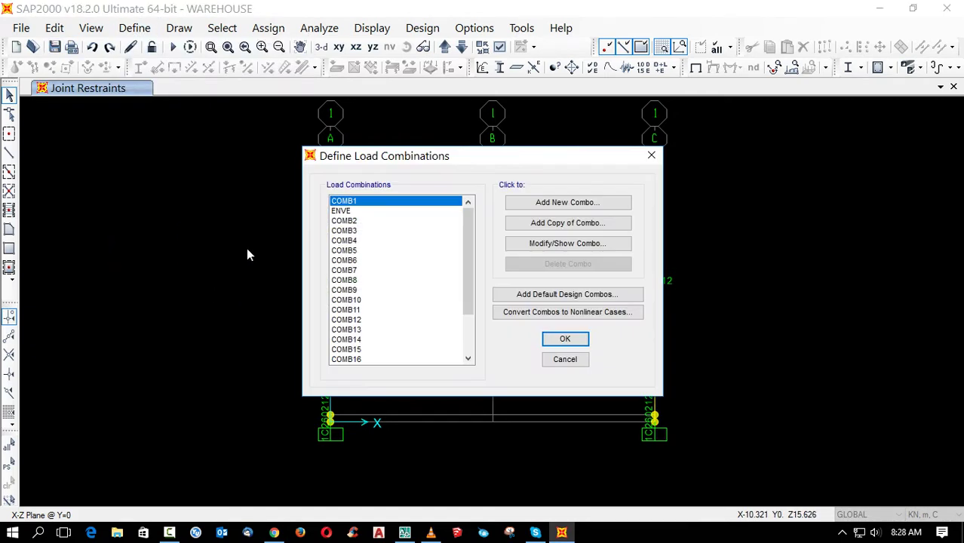
scroll(436, 293, down, 2)
scroll(434, 293, up, 2)
click(566, 246)
key(Escape)
click(369, 281)
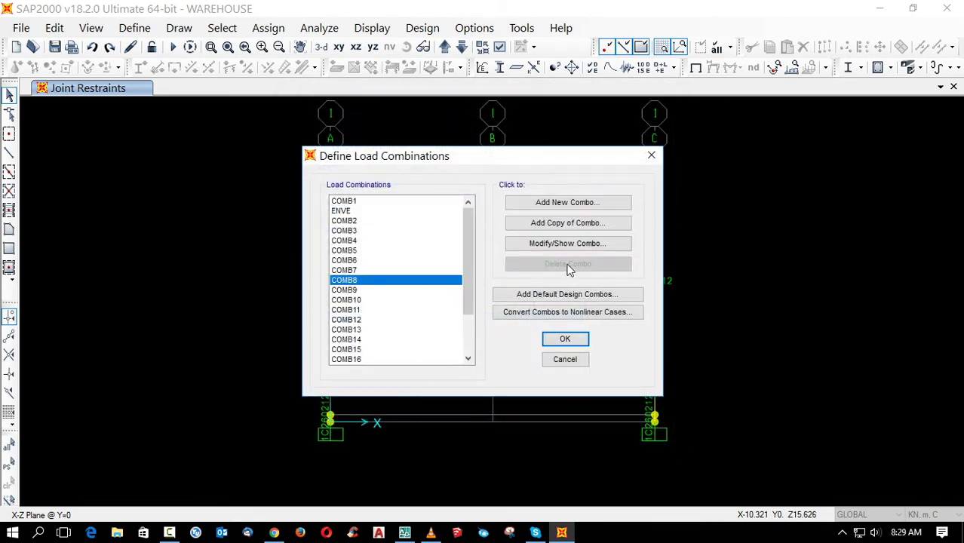
click(567, 243)
key(Escape)
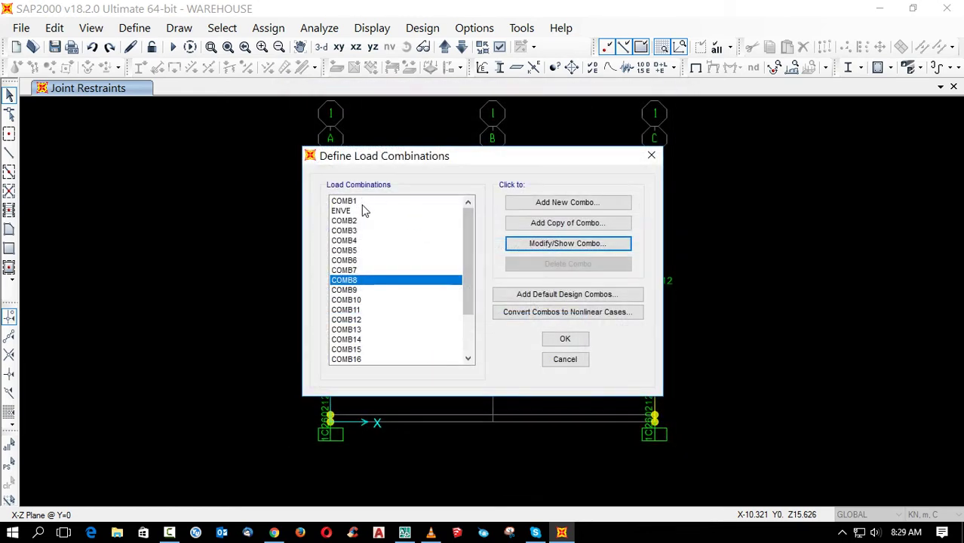
Examine the load cases and scale factors in combinations COMB2, COMB3 and COMB4.
click(363, 218)
click(550, 246)
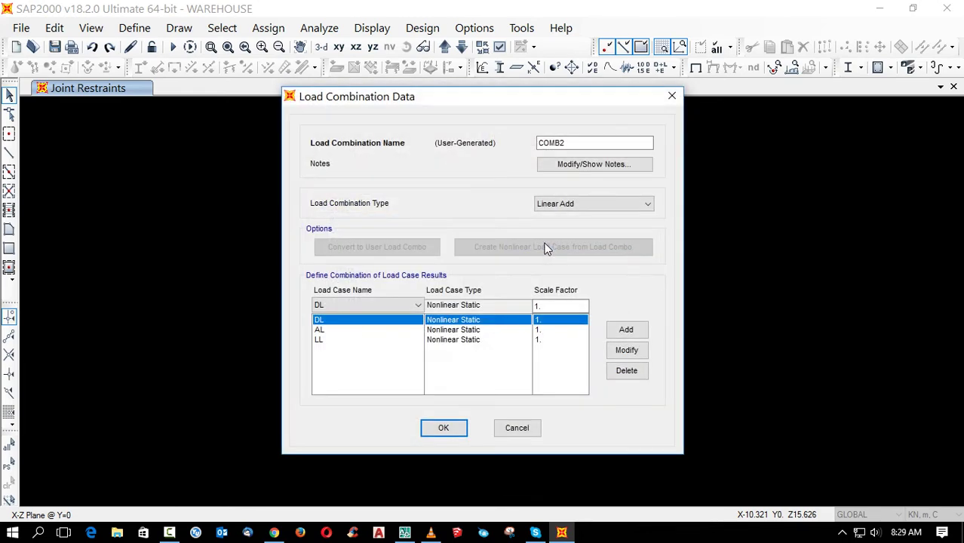
key(Escape)
click(420, 231)
click(546, 249)
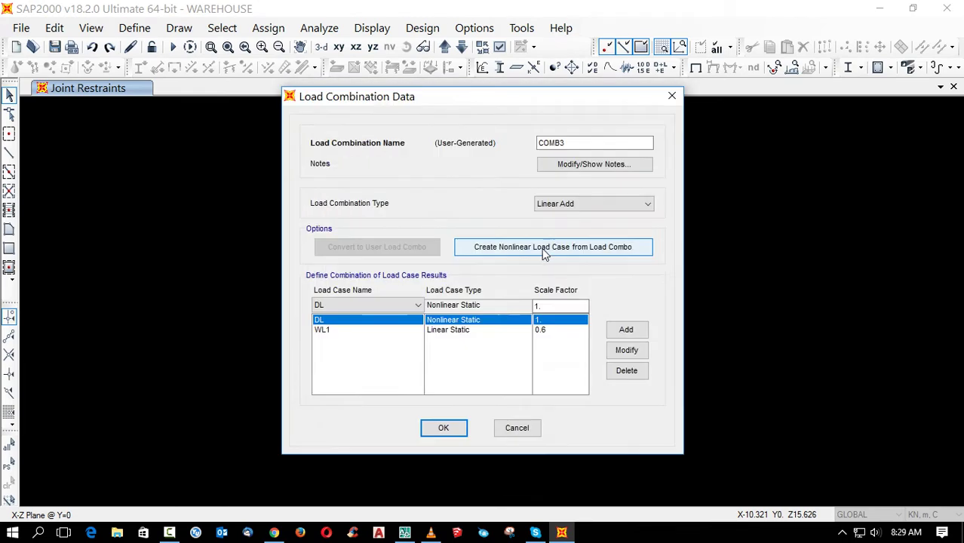
key(Escape)
click(360, 240)
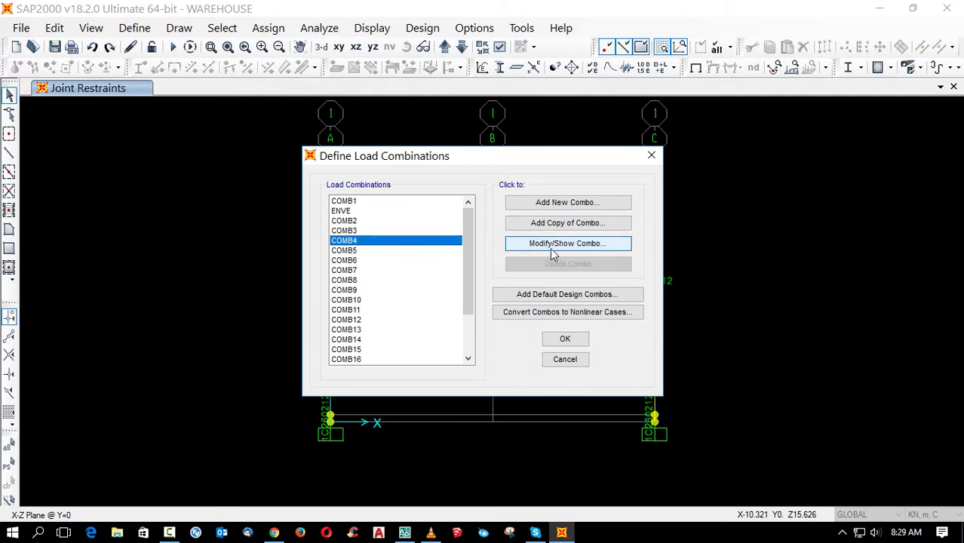
click(552, 254)
key(Escape)
Examine the load cases and scale factors in combinations COMB5, COMB6, COMB7 and COMB8.
click(370, 252)
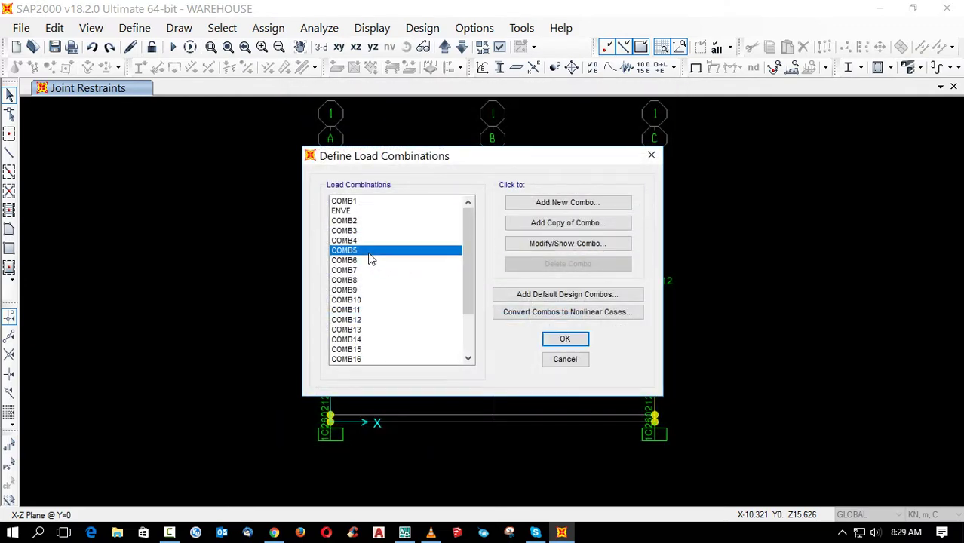
click(546, 249)
key(Escape)
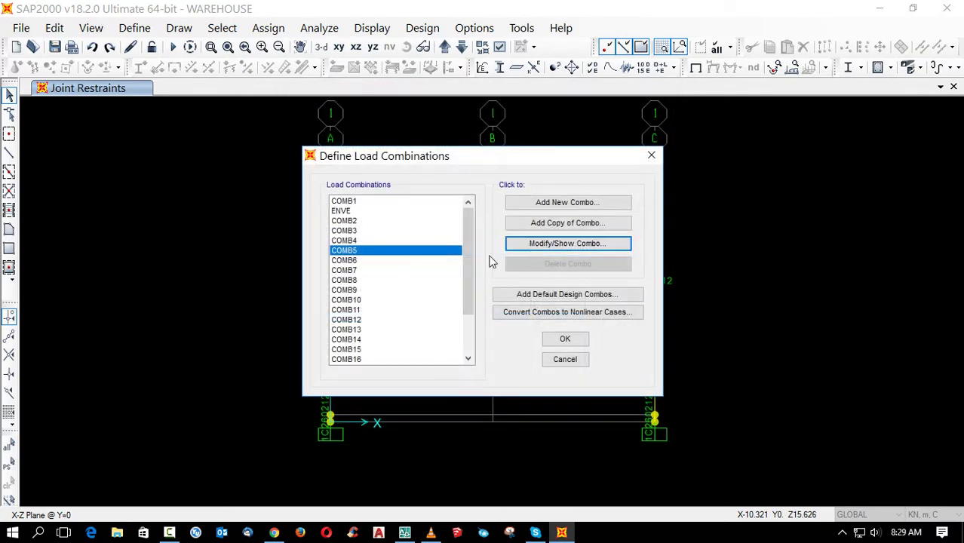
click(370, 261)
click(535, 244)
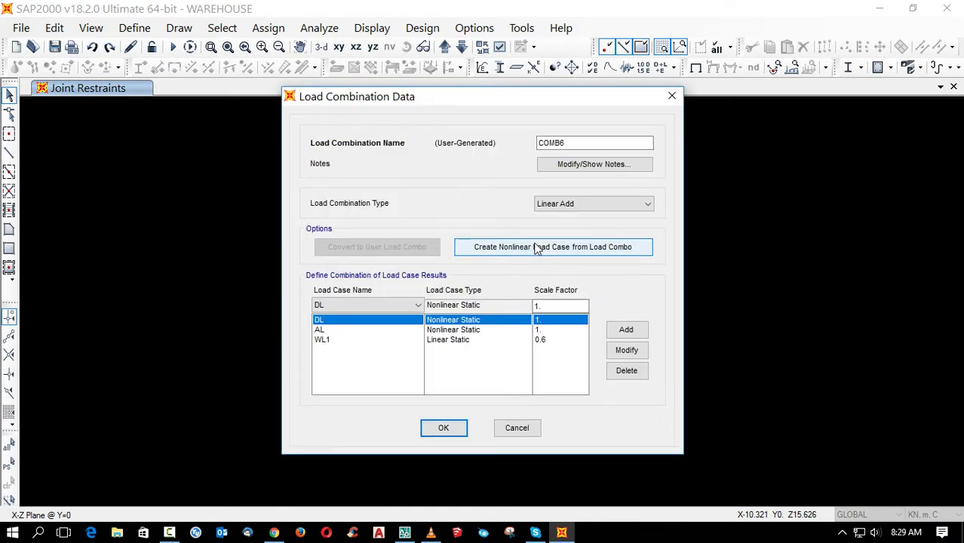
key(Escape)
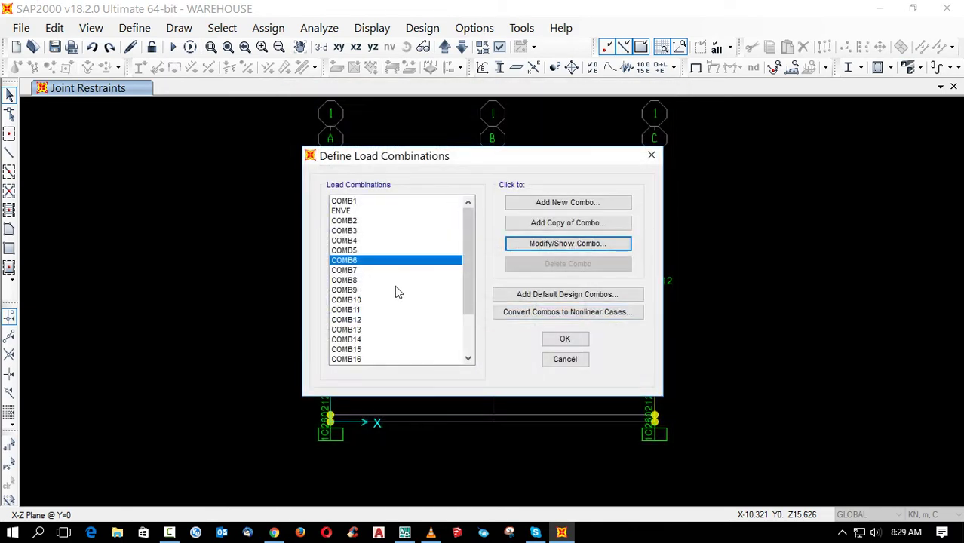
click(368, 270)
click(554, 246)
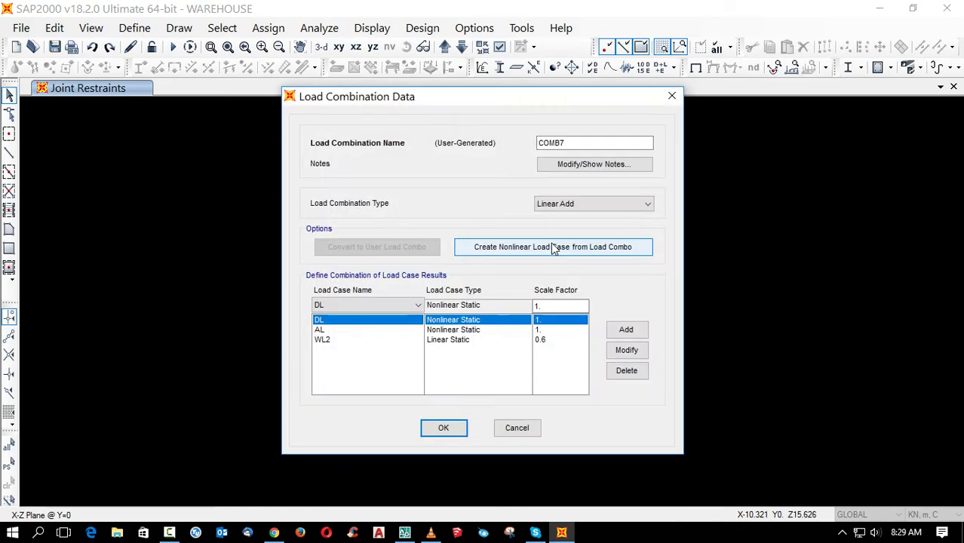
key(Escape)
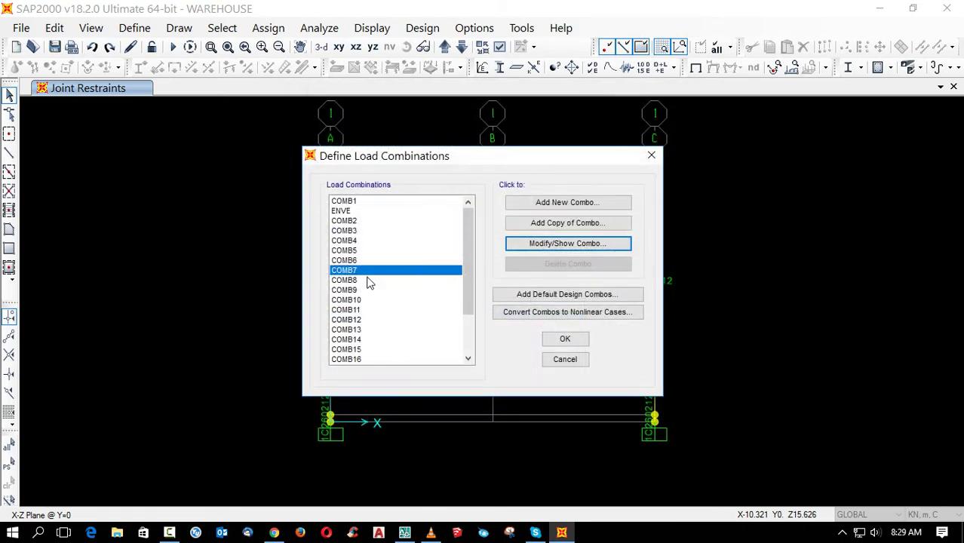
click(369, 280)
click(532, 246)
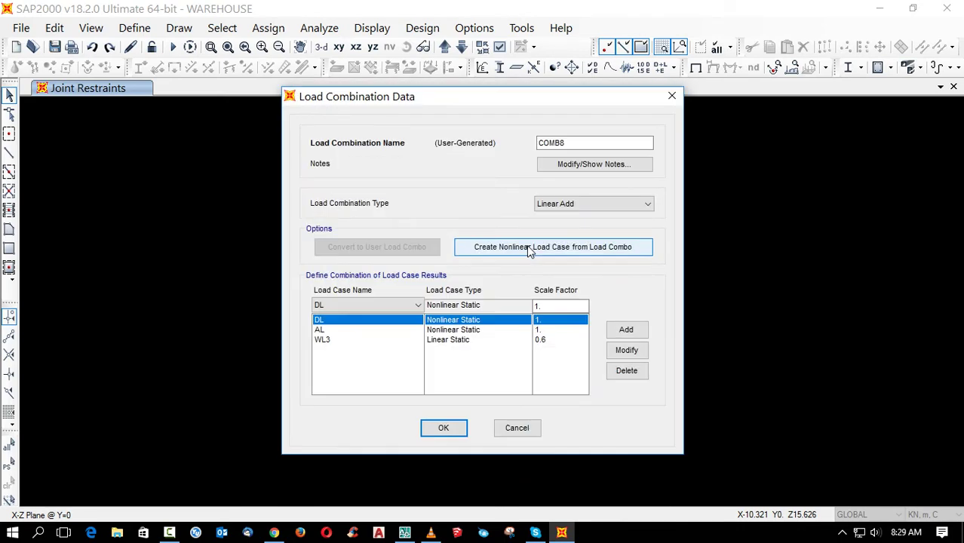
Close the COMB8 definition and the list of load combinations without changing them.
key(Escape)
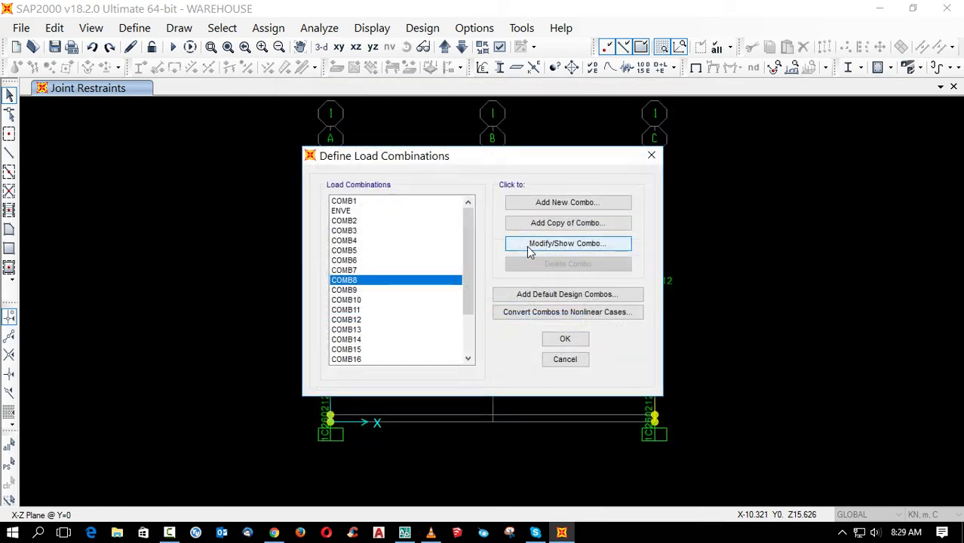
key(Escape)
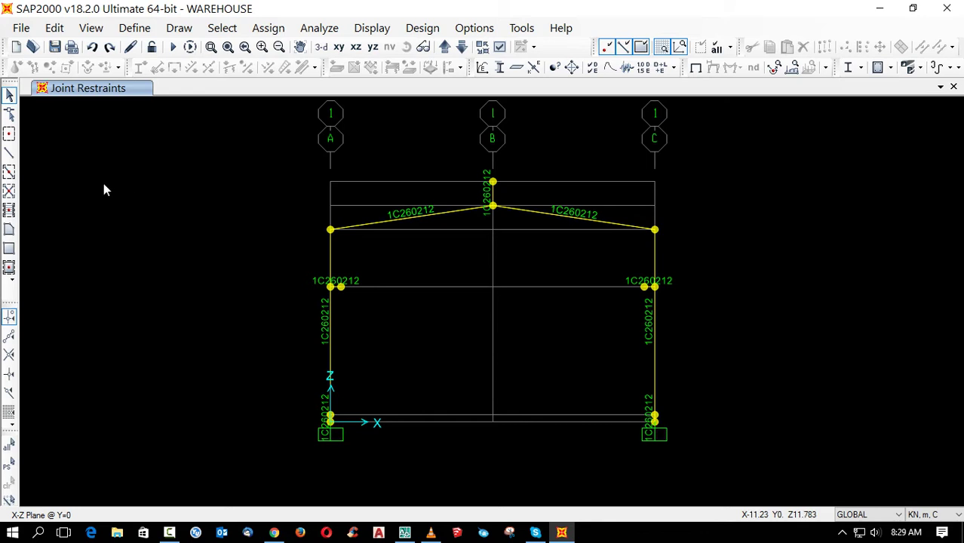
click(226, 34)
mouse_move(362, 47)
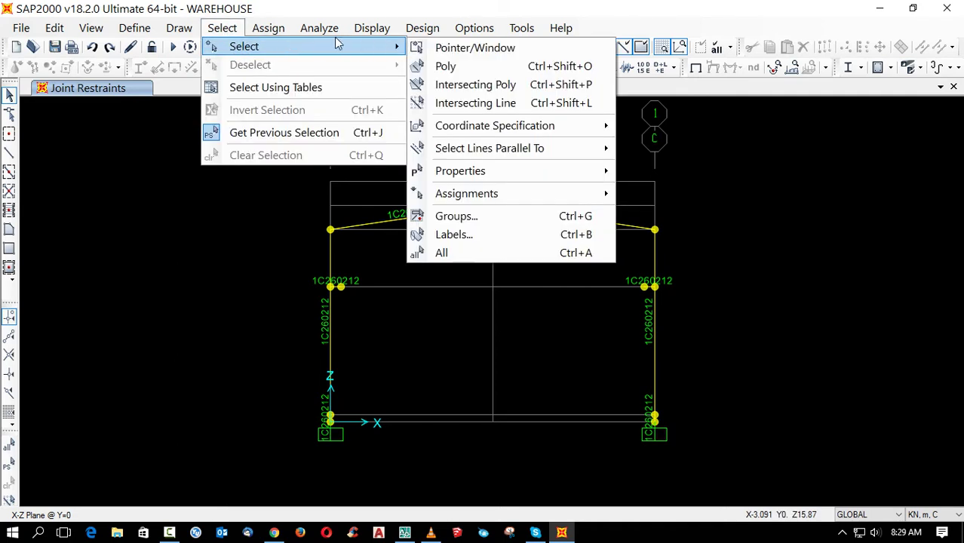
click(221, 28)
click(422, 28)
mouse_move(593, 47)
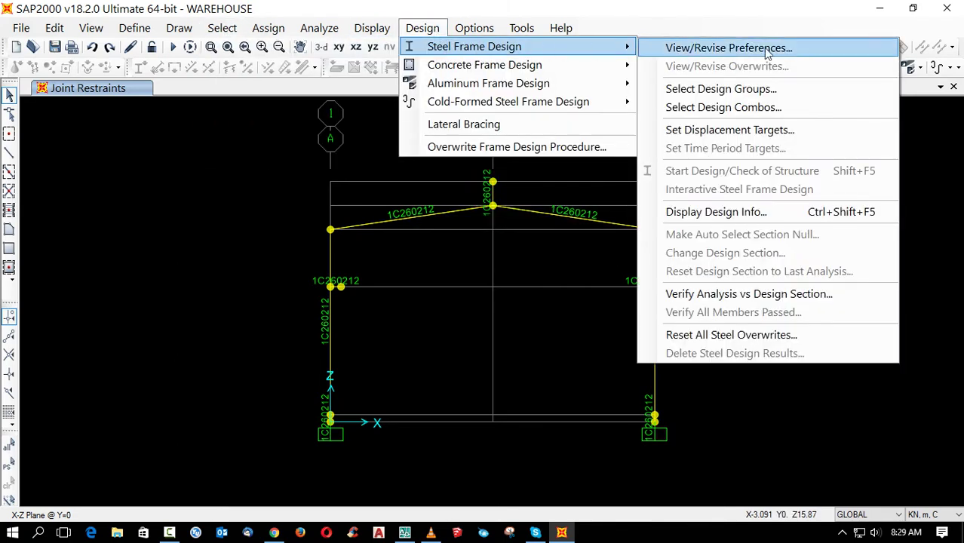
click(755, 107)
key(Escape)
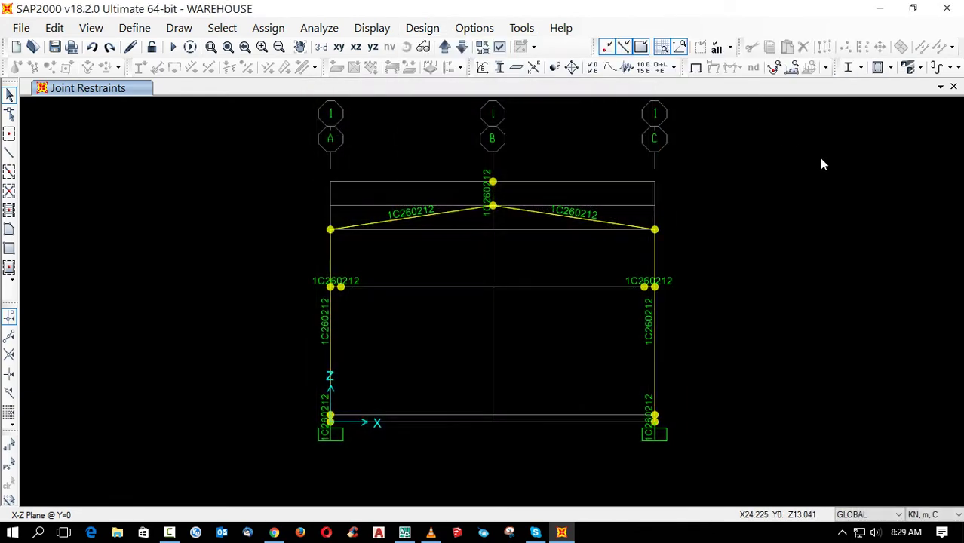
click(574, 218)
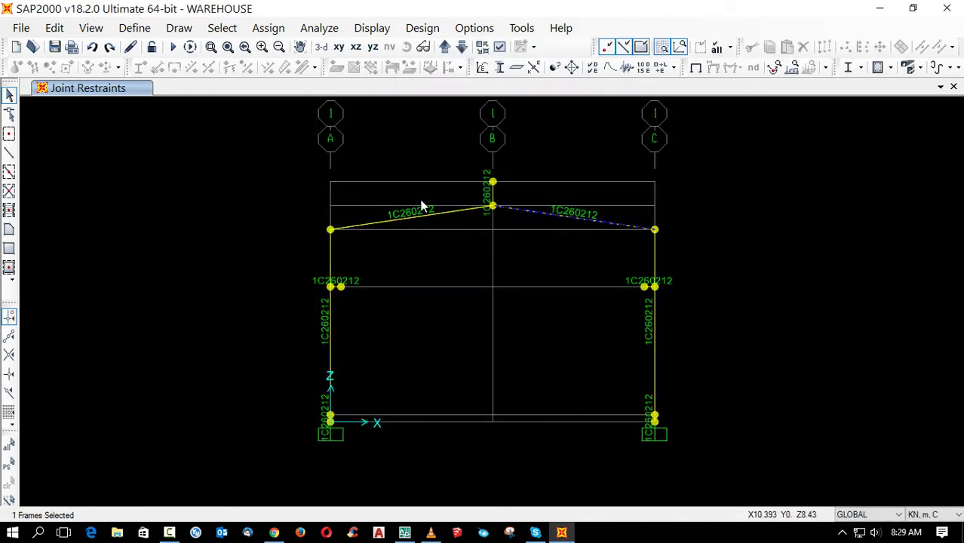
click(417, 217)
key(ctrl+q)
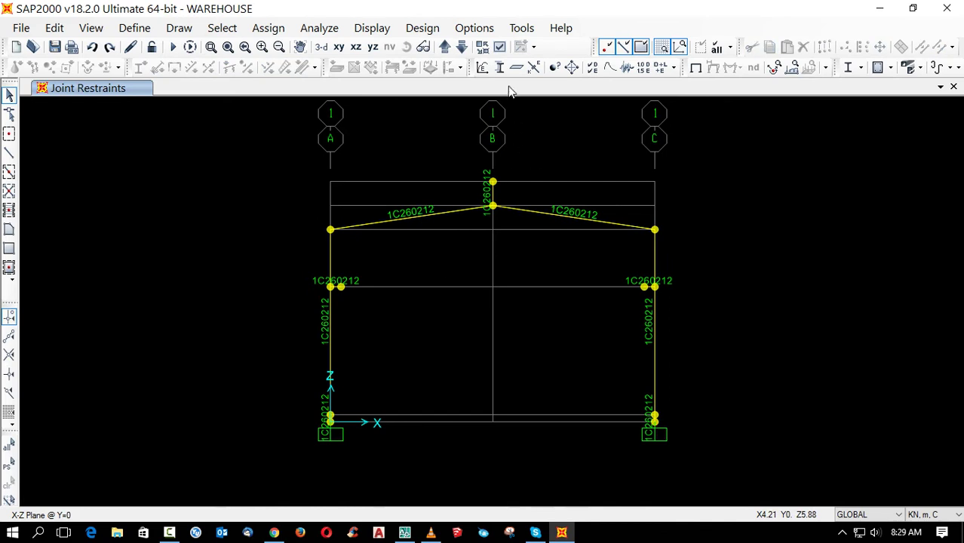
Delete the CON30x30 section from the defined frame properties.
click(500, 69)
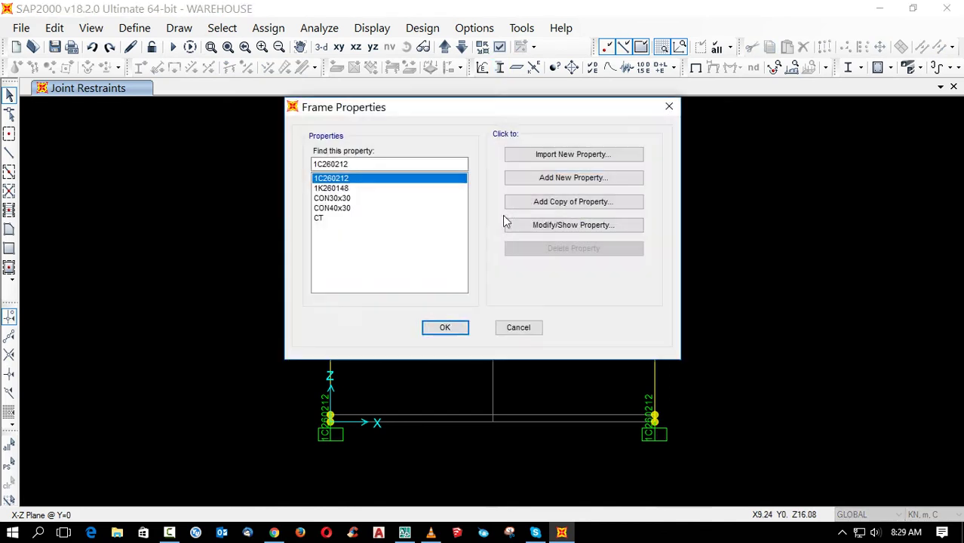
click(345, 209)
click(339, 200)
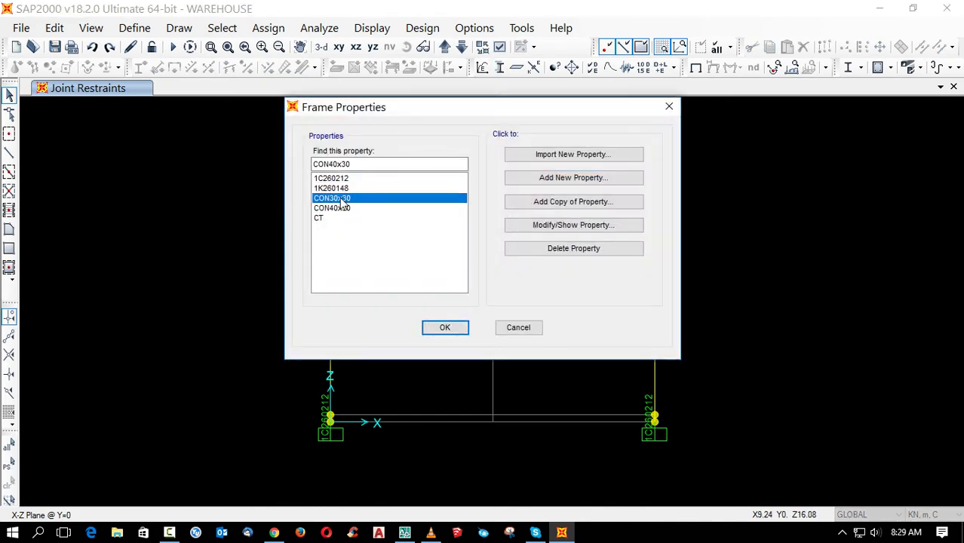
click(550, 251)
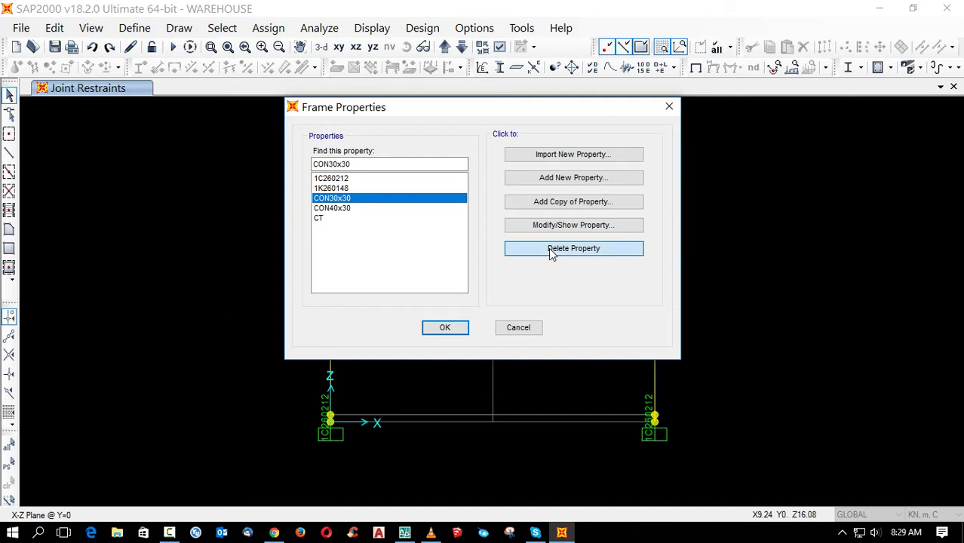
click(446, 327)
Assign the CON40x30 section to the two short base segments of the columns on grid lines A and C.
drag(233, 378, 664, 483)
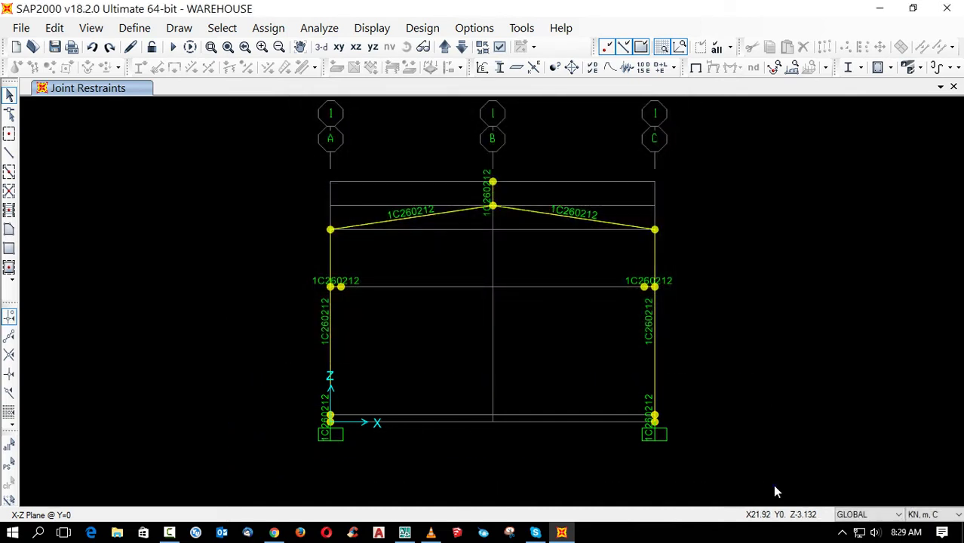
click(140, 68)
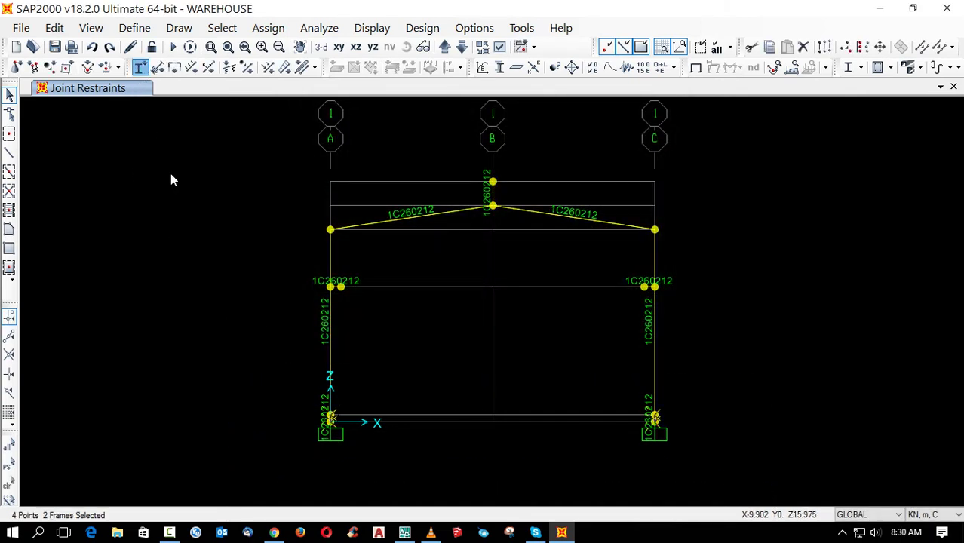
click(411, 173)
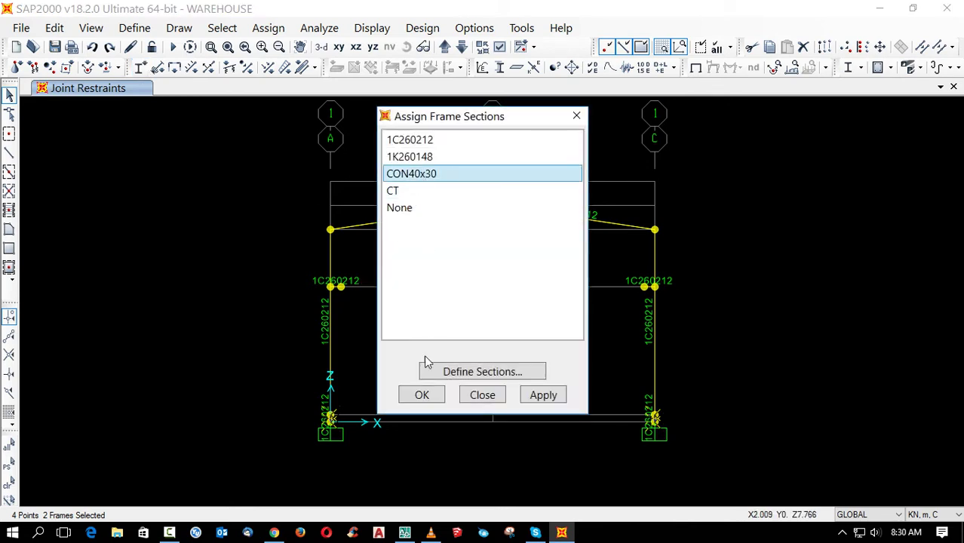
click(422, 394)
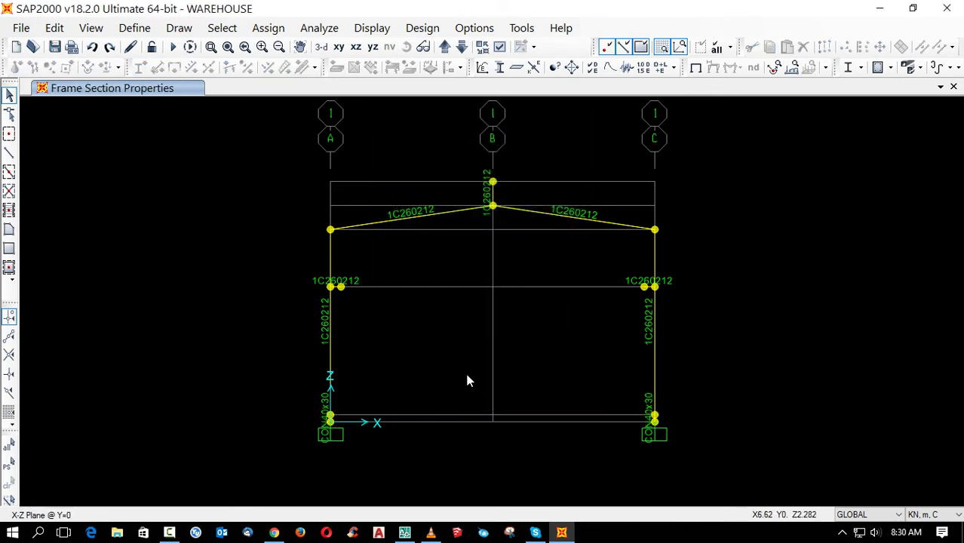
Assign the 1K260148 section to both sloping rafters and the short vertical member at the ridge.
click(513, 209)
click(401, 218)
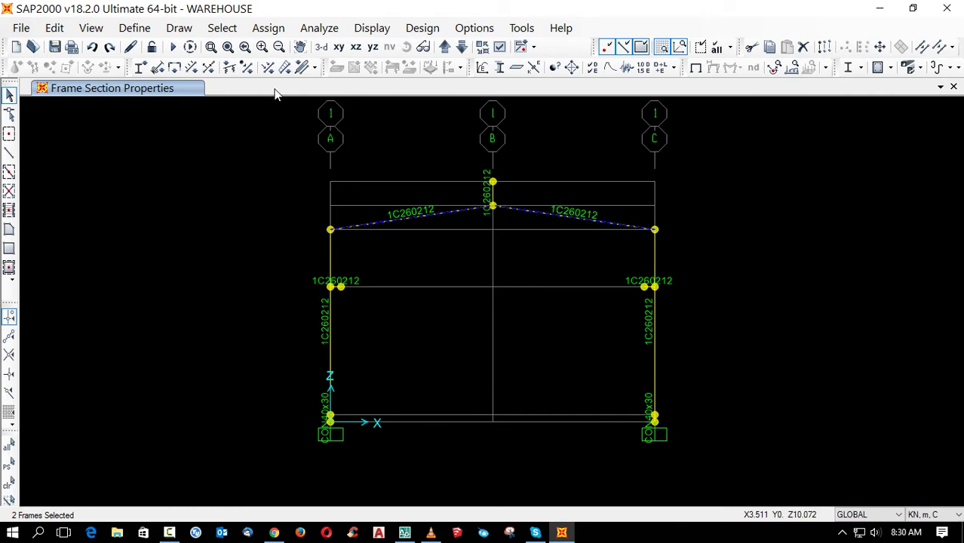
click(139, 67)
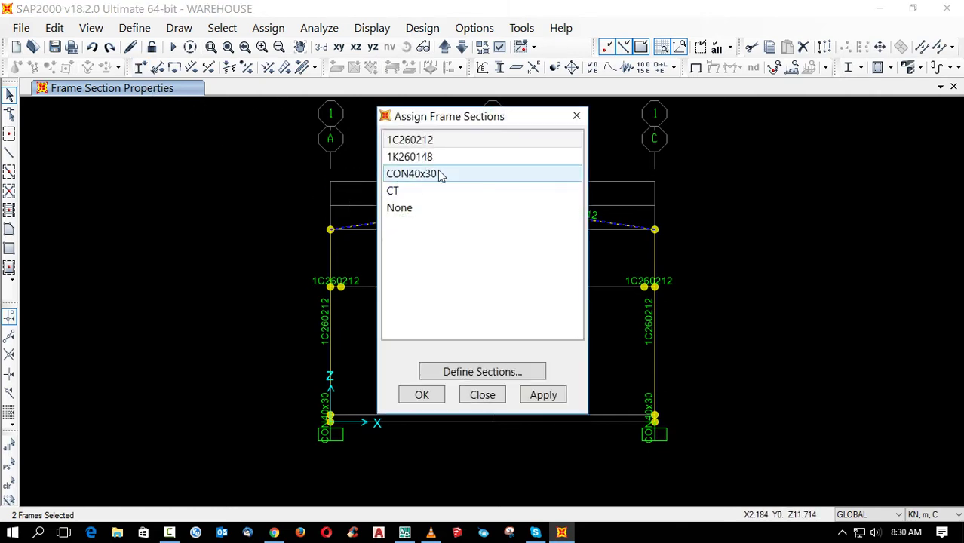
double_click(472, 223)
drag(545, 215, 491, 157)
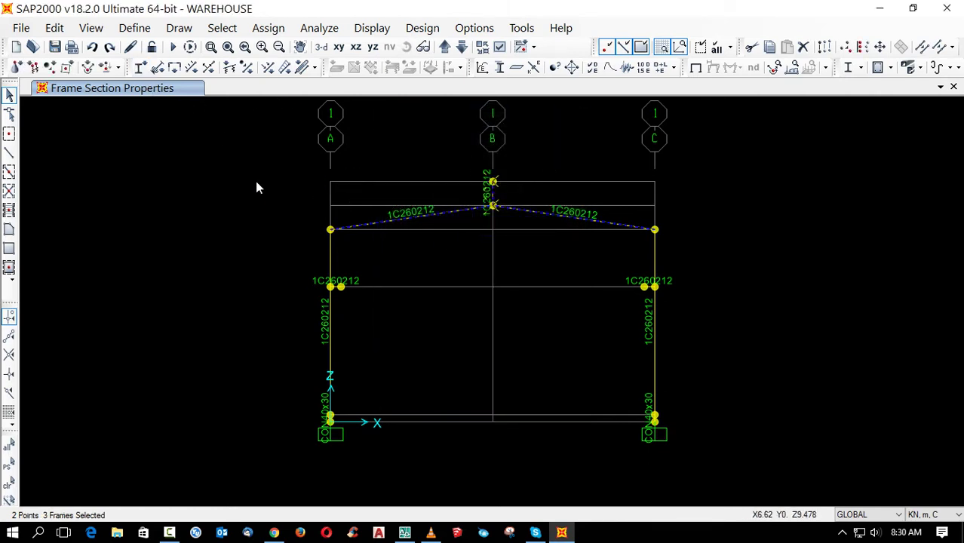
click(139, 67)
click(423, 156)
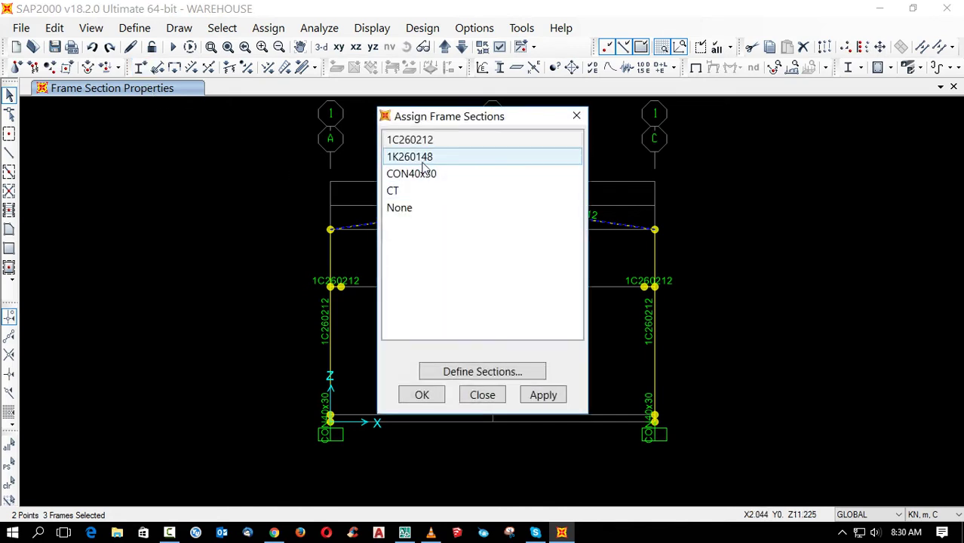
click(422, 395)
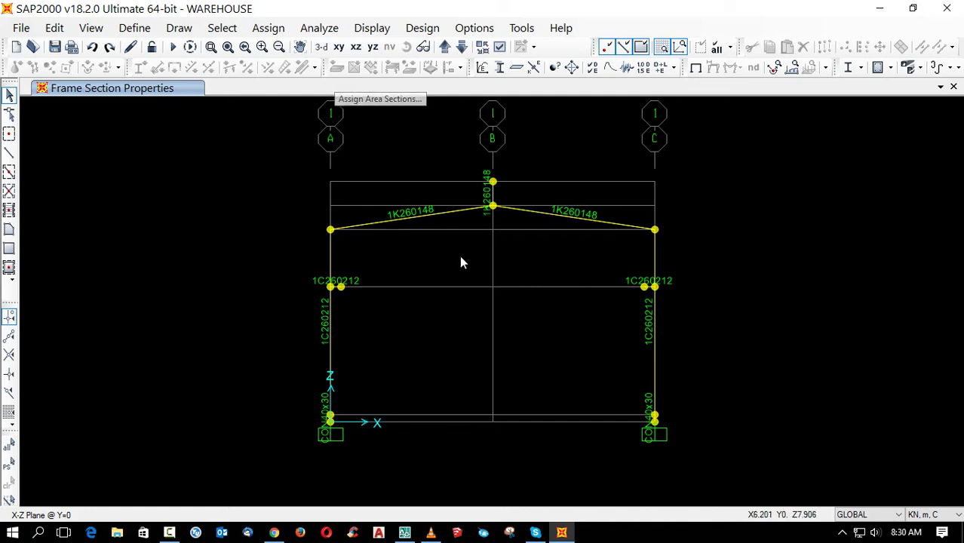
Examine the dimensions and material of the CT frame section without changing them.
click(499, 67)
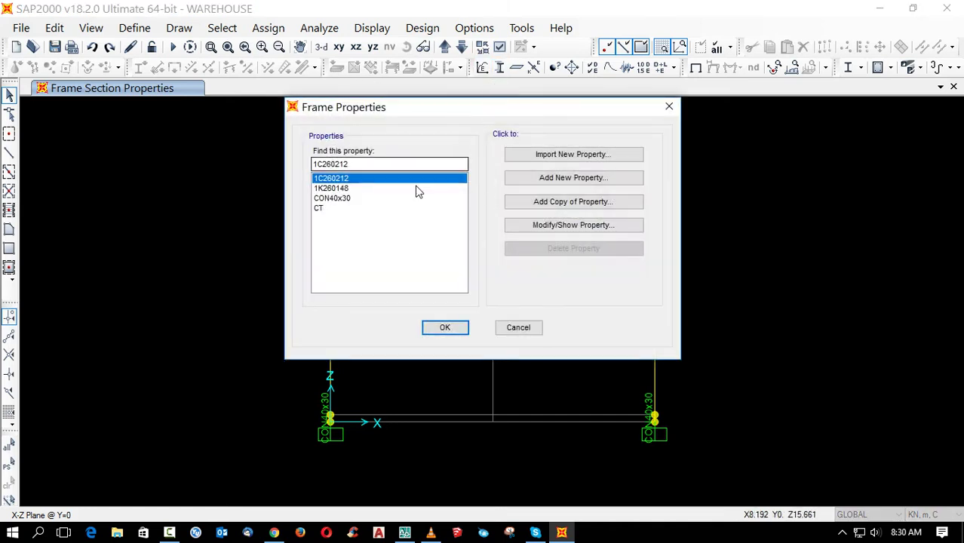
click(329, 208)
click(555, 226)
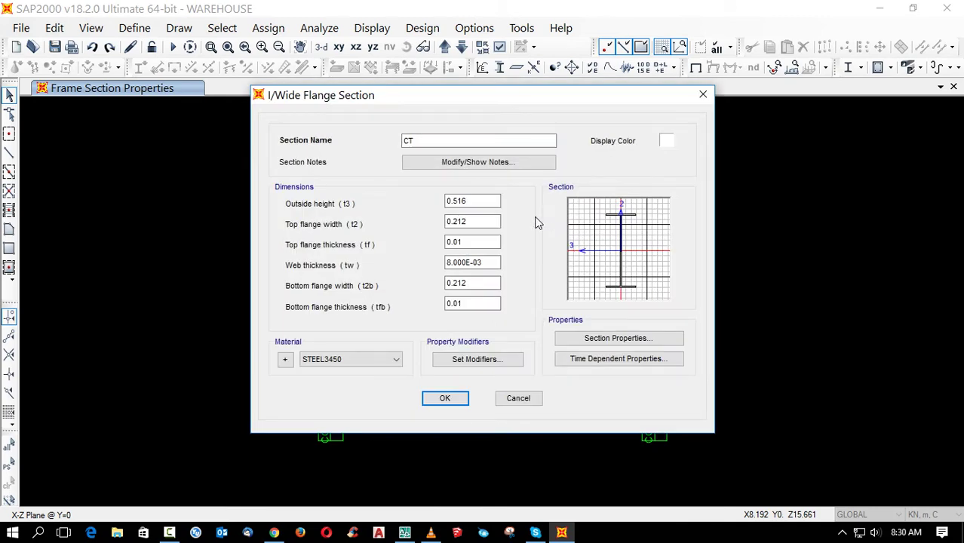
click(519, 398)
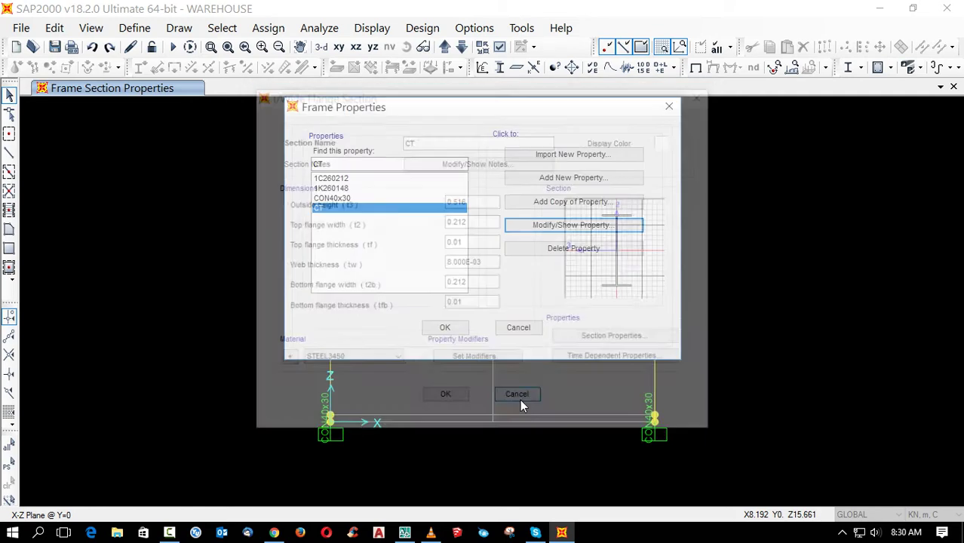
click(527, 332)
Assign the CT section to the two short brackets on the columns.
drag(279, 256, 705, 332)
click(143, 69)
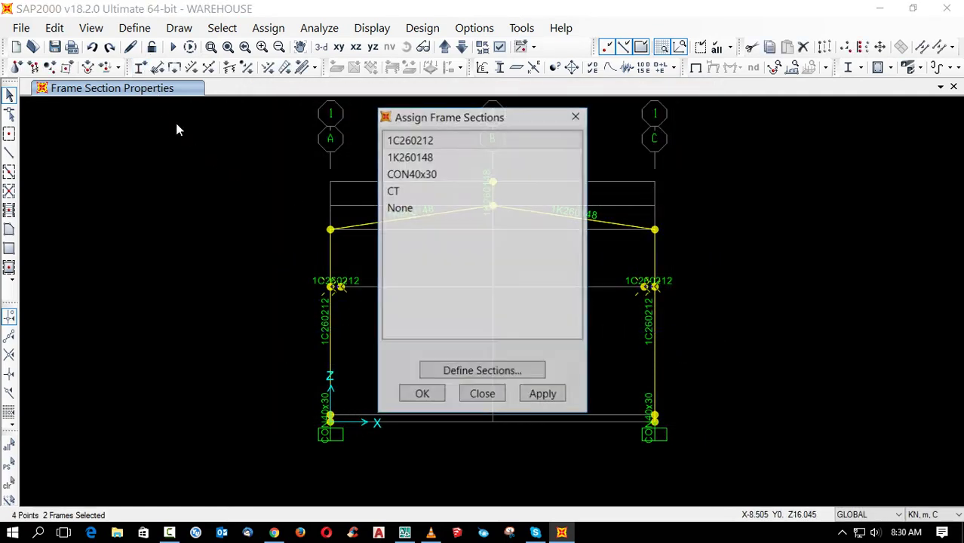
click(402, 191)
click(432, 395)
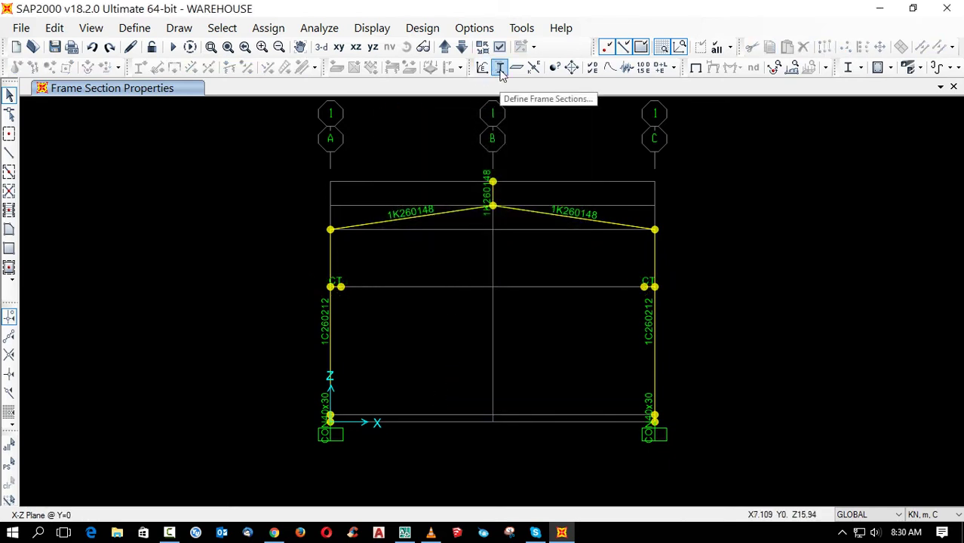
Assign a uniform gravity load of 0.7 kN/m to both rafters under load pattern DL.
click(544, 213)
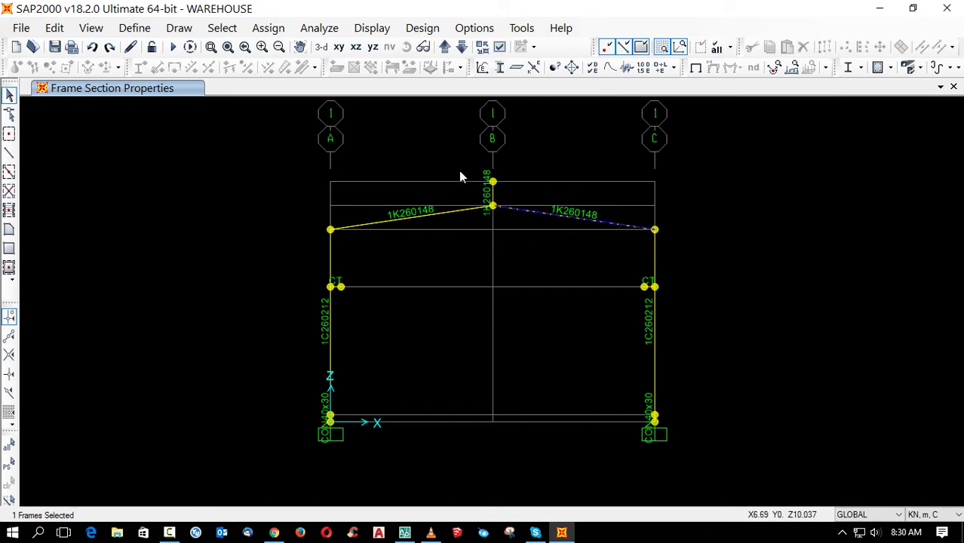
click(452, 211)
click(286, 67)
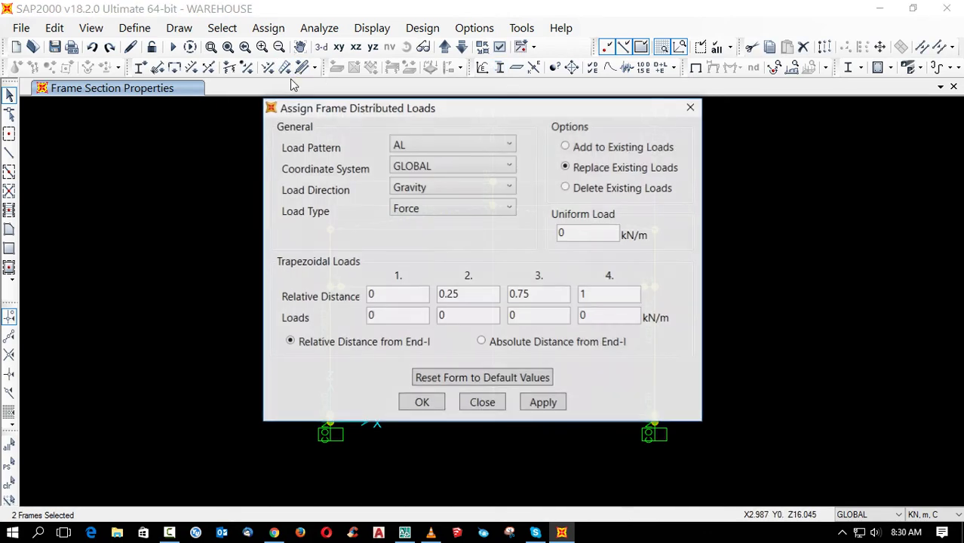
click(459, 149)
scroll(455, 170, up, 1)
click(447, 214)
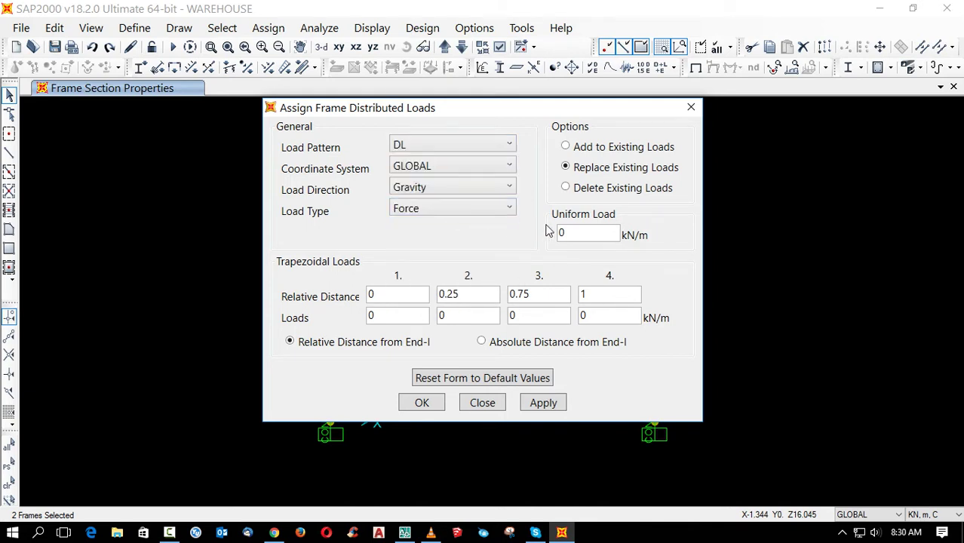
click(582, 232)
text(.7)
click(425, 403)
Assign a uniform gravity load of 2.1 kN/m to both rafters under load pattern LL.
click(544, 213)
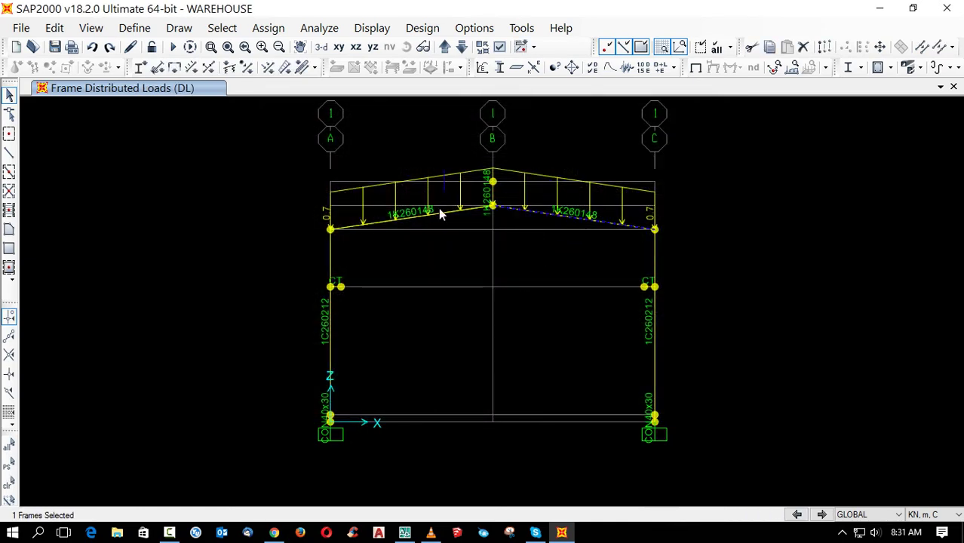
click(441, 213)
click(285, 68)
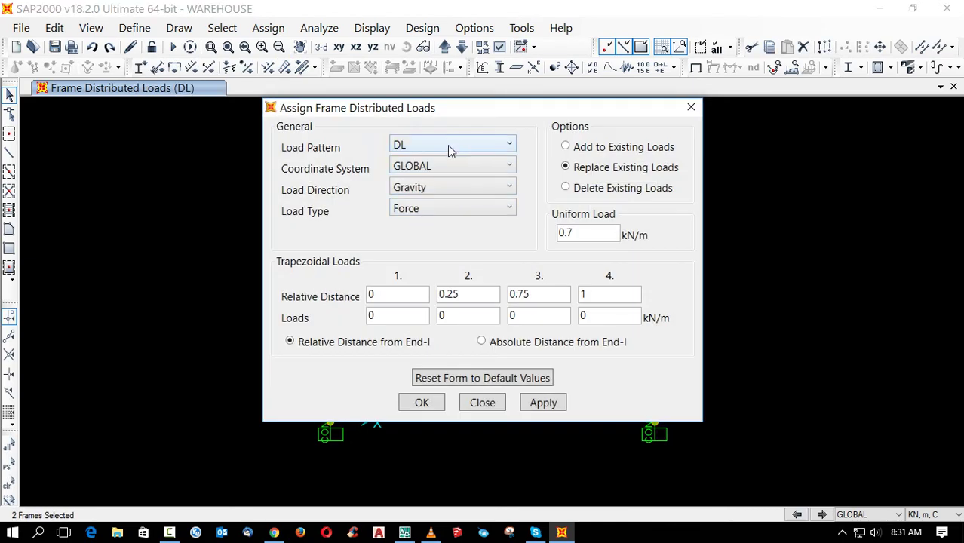
click(449, 145)
click(440, 229)
double_click(565, 233)
text(2.1)
click(423, 402)
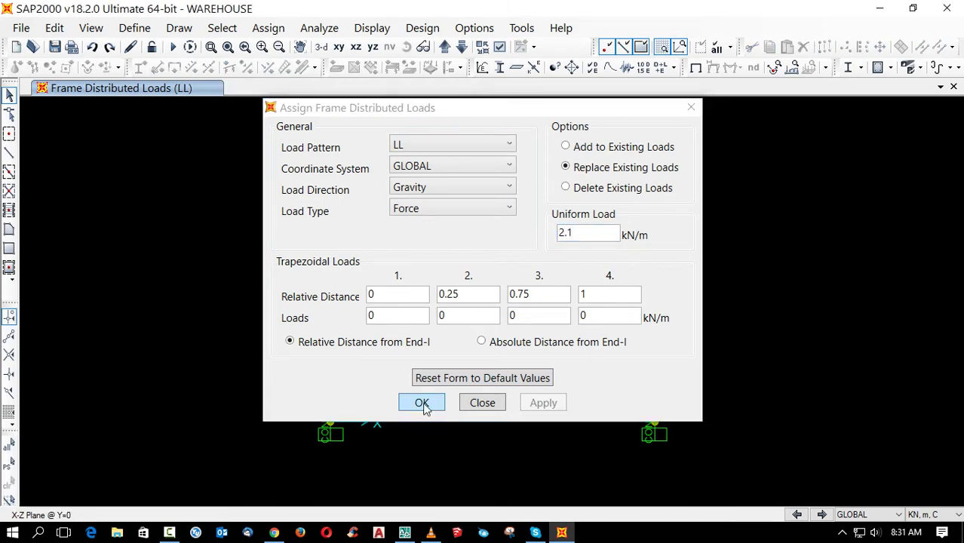
Assign a uniform load of 0.999 kN/m in global X to the grid A column and its concrete base under WL1.
drag(413, 379, 228, 351)
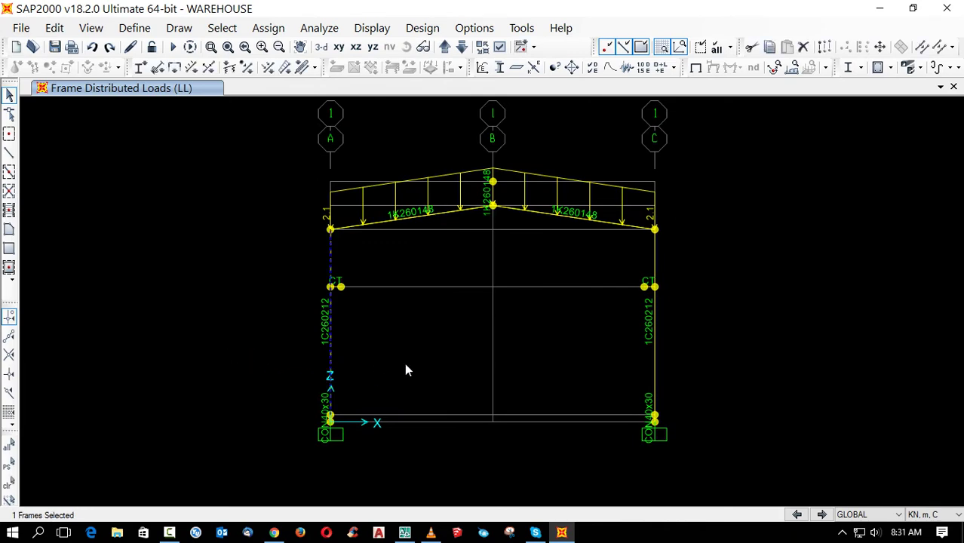
drag(405, 368, 218, 458)
click(285, 67)
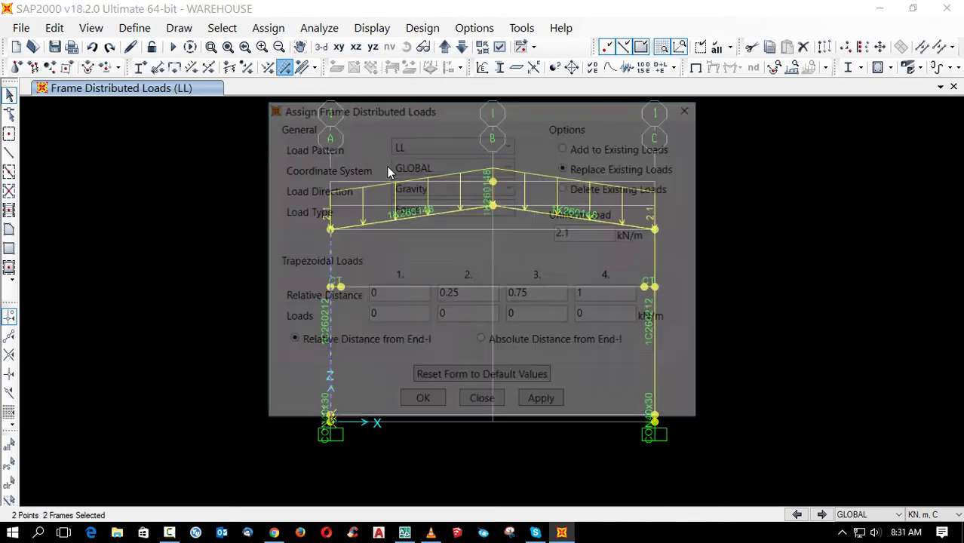
click(430, 140)
click(436, 264)
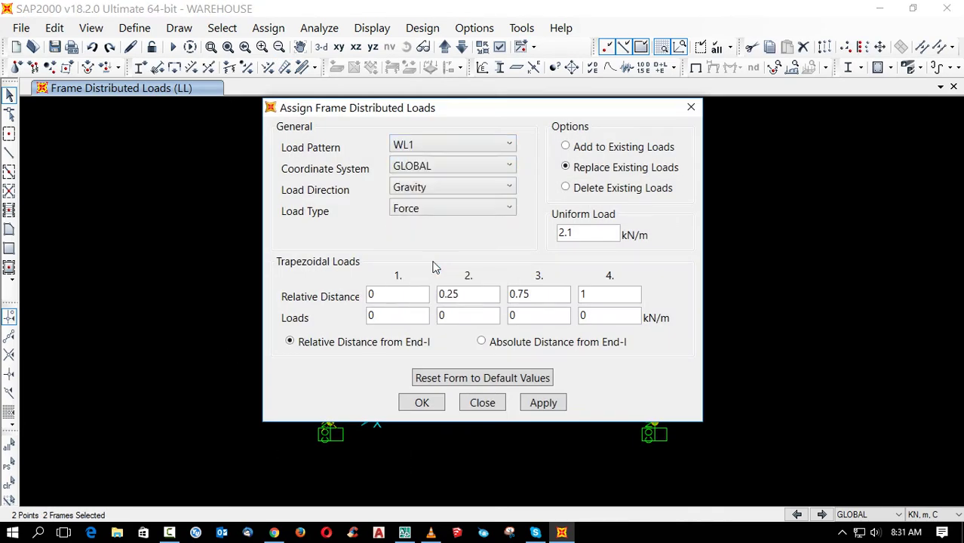
click(470, 187)
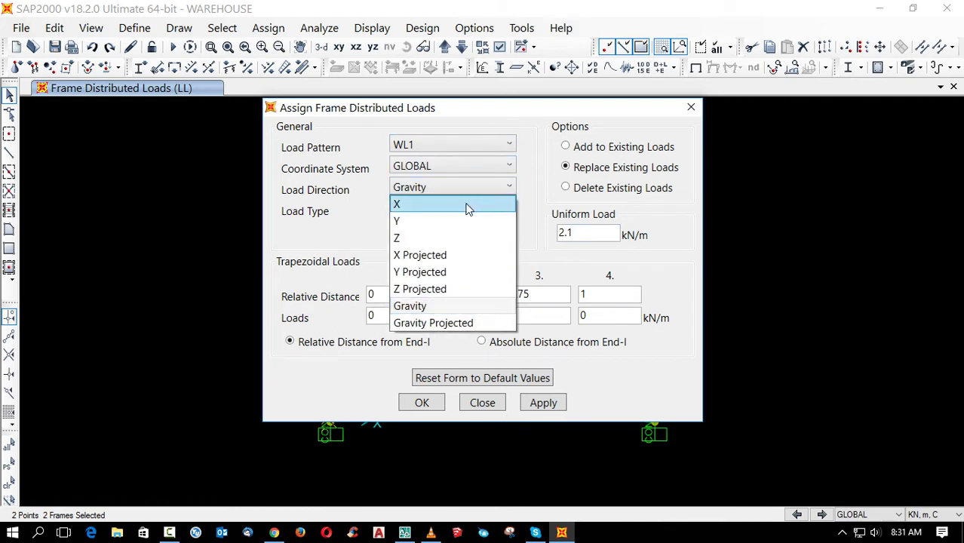
click(470, 205)
click(592, 235)
double_click(556, 235)
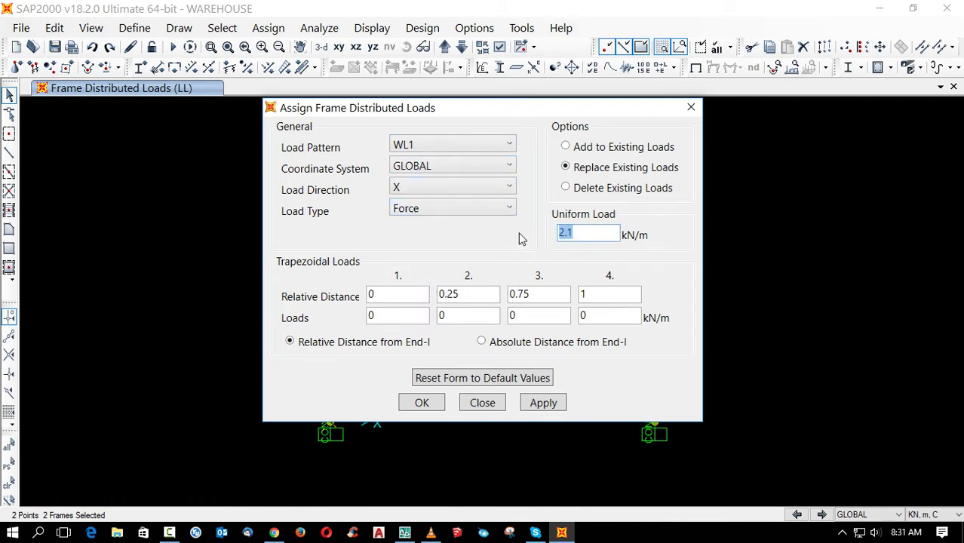
text(.999)
click(420, 404)
Assign the same 0.999 kN/m global X load under WL1 to the short vertical post at the ridge.
click(431, 213)
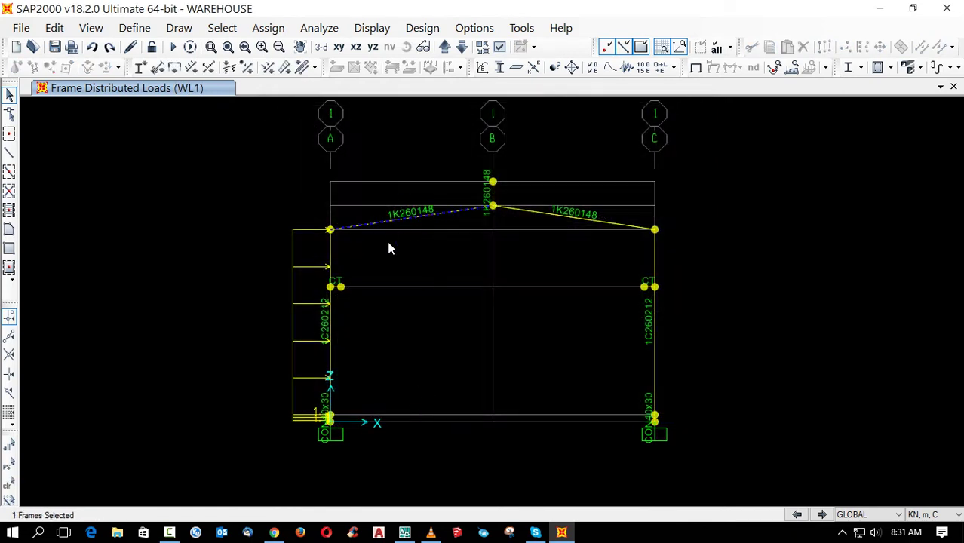
key(ctrl+q)
click(493, 194)
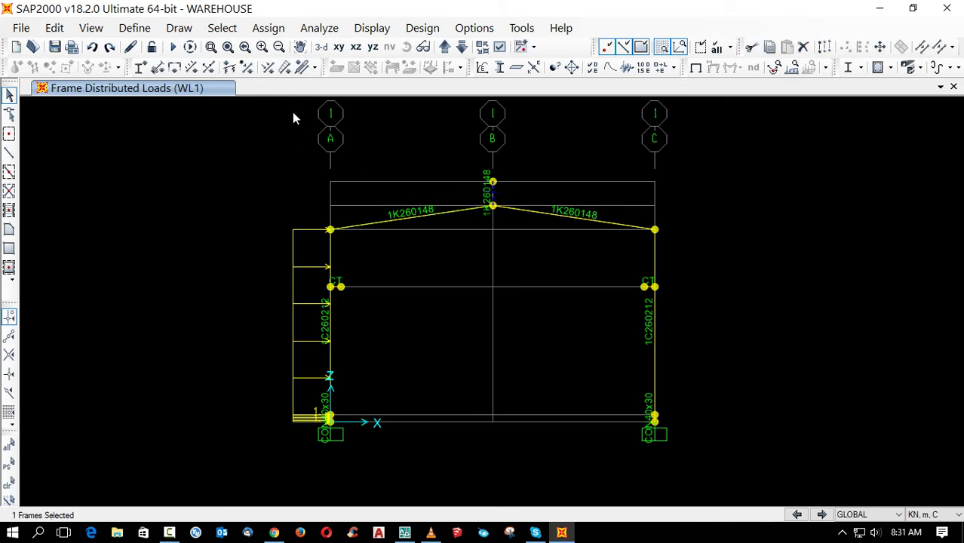
click(285, 69)
click(422, 402)
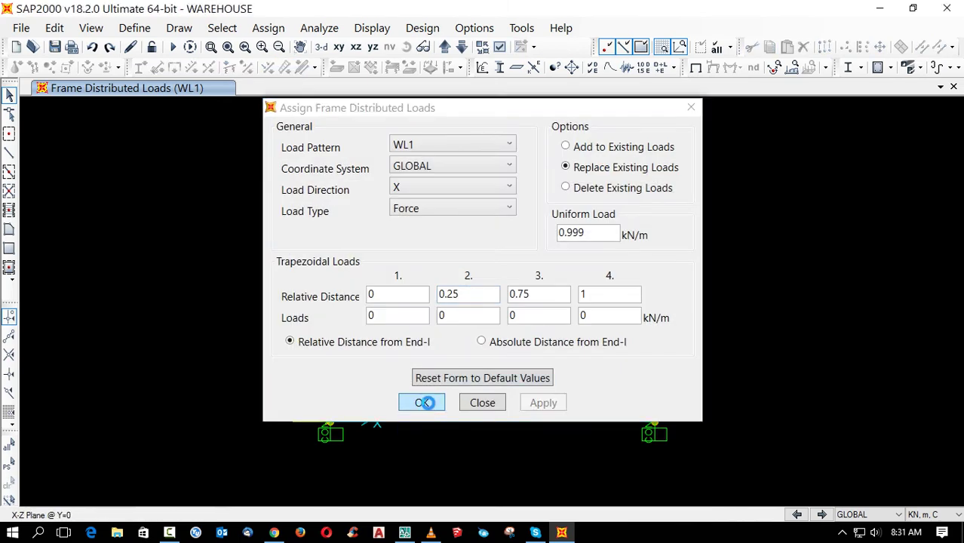
Assign a uniform load of 3.467 kN/m in local direction 2 to the rafter between grids A and B under WL1.
click(408, 217)
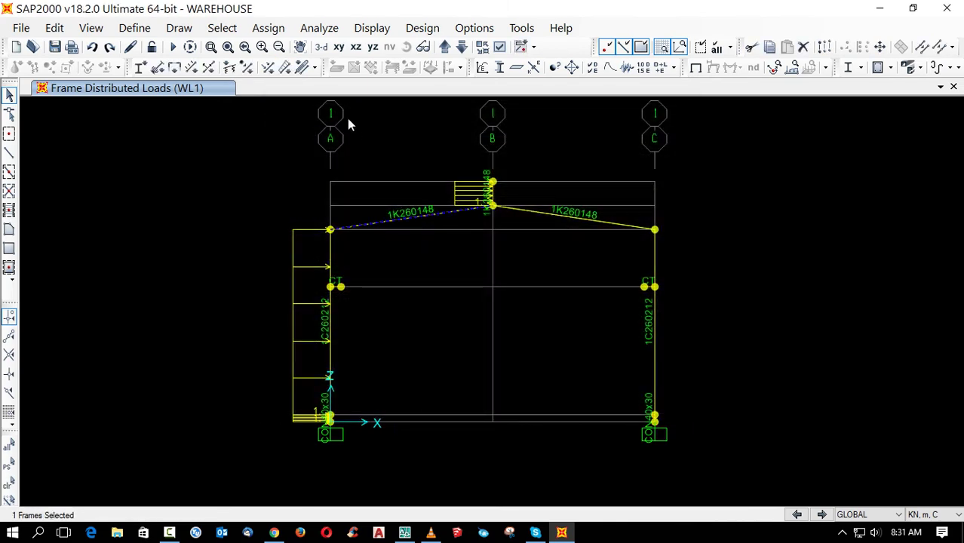
click(285, 69)
click(452, 164)
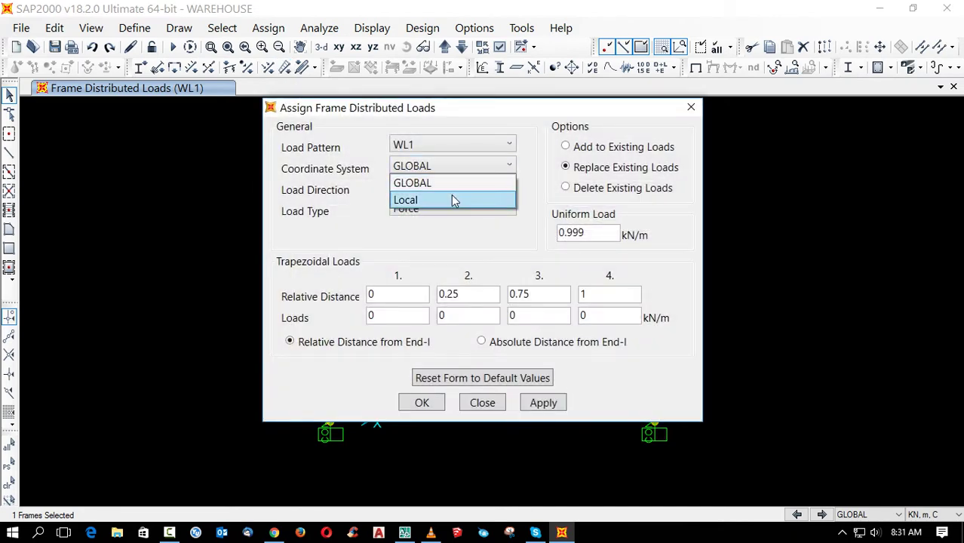
click(452, 183)
click(452, 186)
click(451, 221)
click(452, 186)
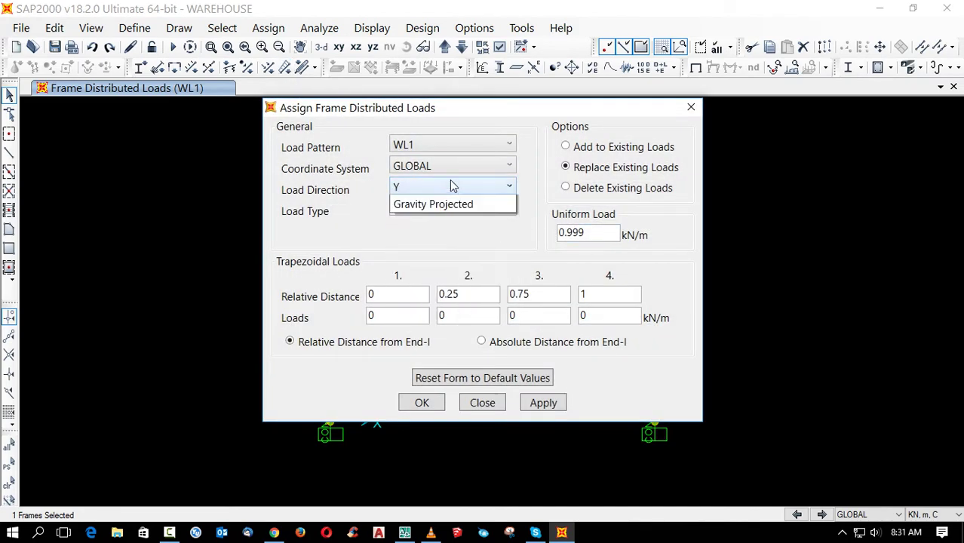
click(452, 164)
click(451, 165)
click(451, 185)
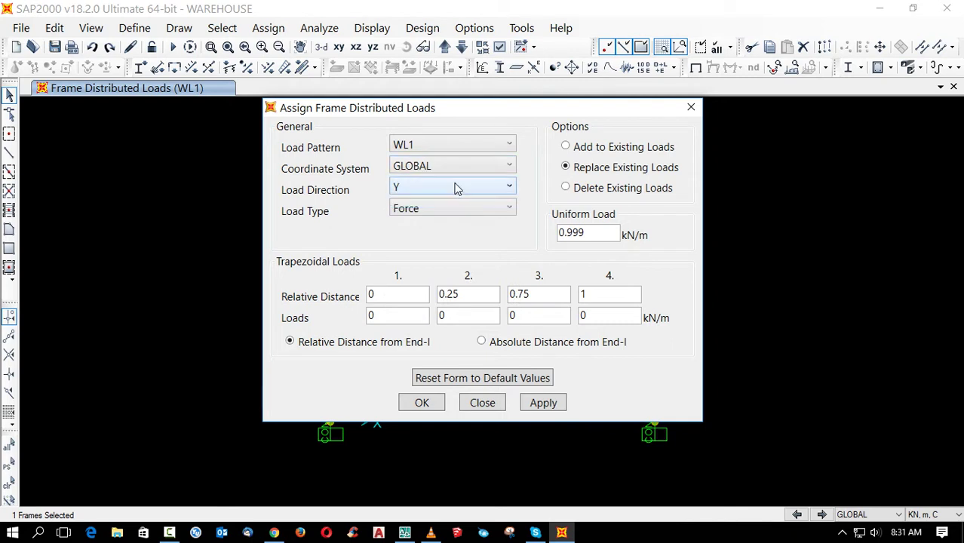
click(452, 186)
click(459, 167)
click(458, 166)
click(456, 201)
click(457, 189)
click(454, 220)
drag(601, 235, 506, 236)
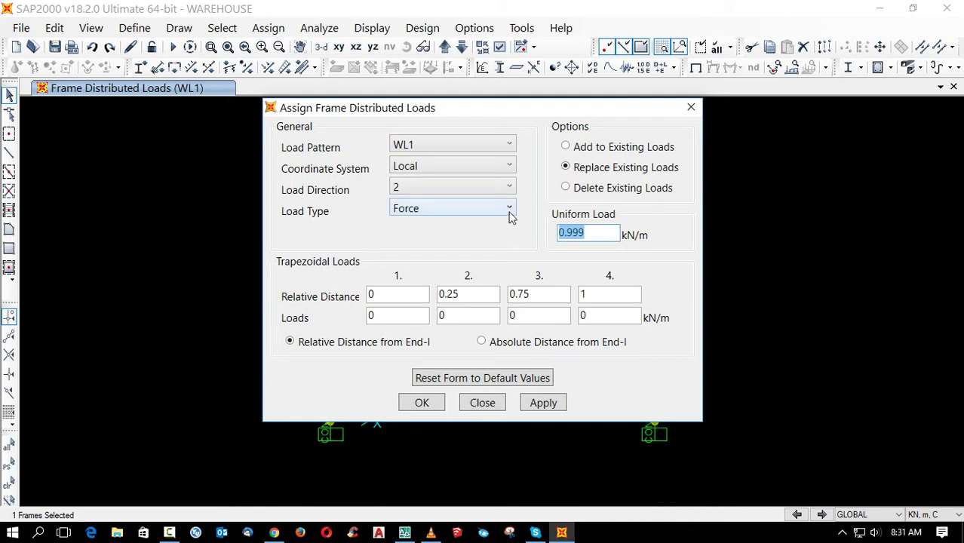
text(3.467)
click(422, 403)
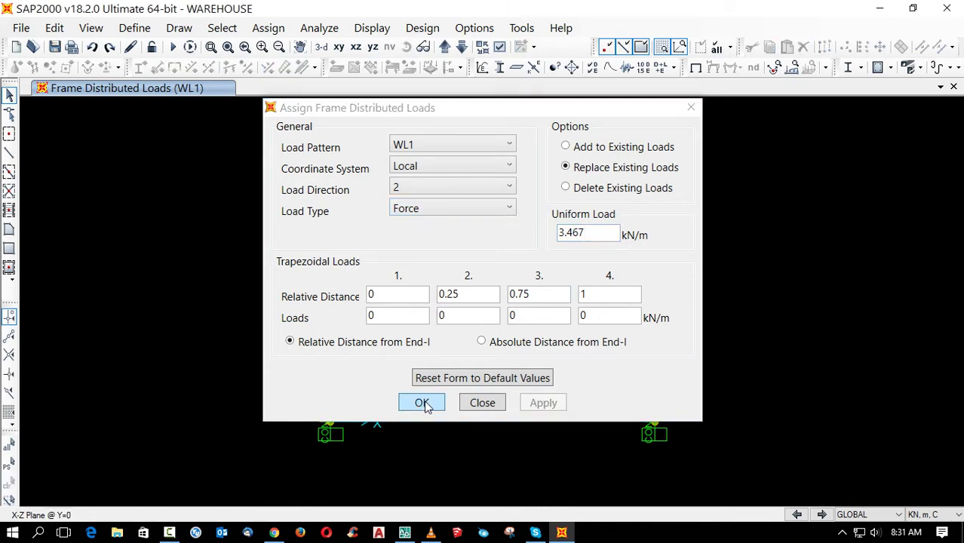
Assign a uniform load of 2.295 kN/m in local direction 2 to the rafter between grids B and C under WL1.
click(561, 220)
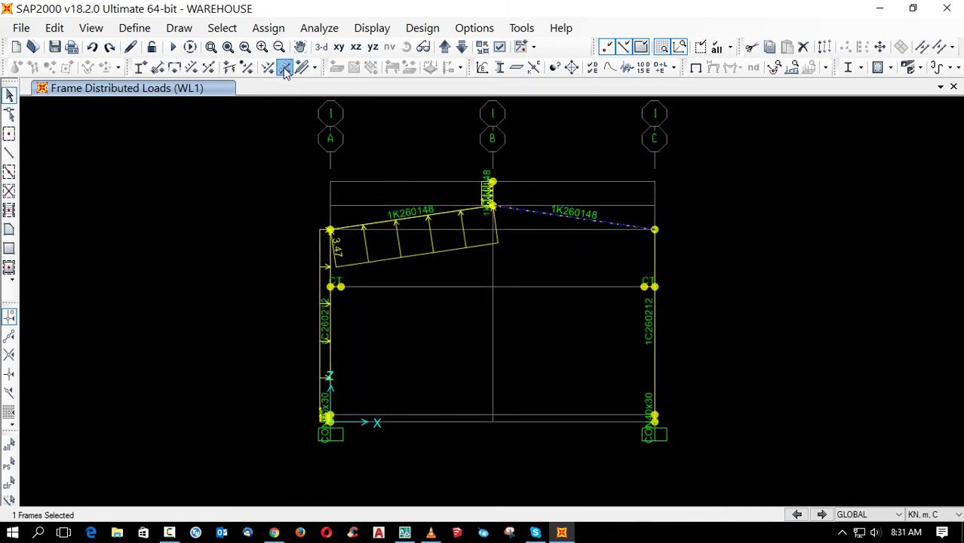
click(284, 69)
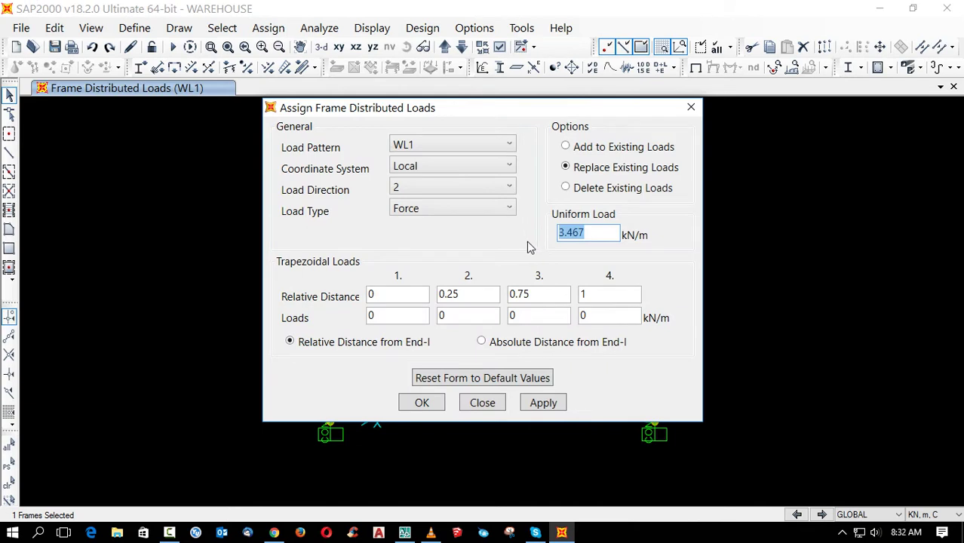
text(2.295)
click(424, 402)
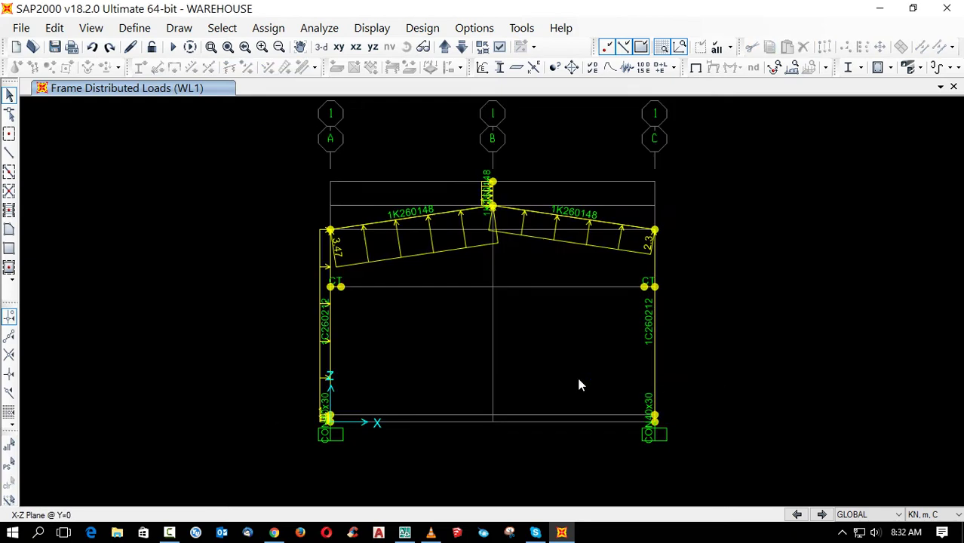
Assign a uniform load of 2.004 kN/m in global X to the grid C column and its concrete base under WL1.
click(654, 355)
drag(675, 389, 617, 440)
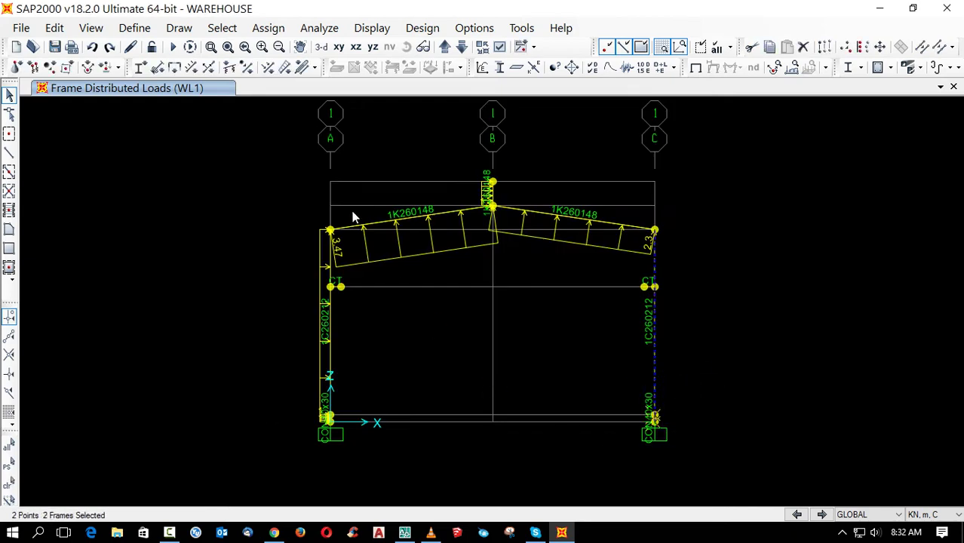
click(285, 68)
click(467, 168)
click(422, 182)
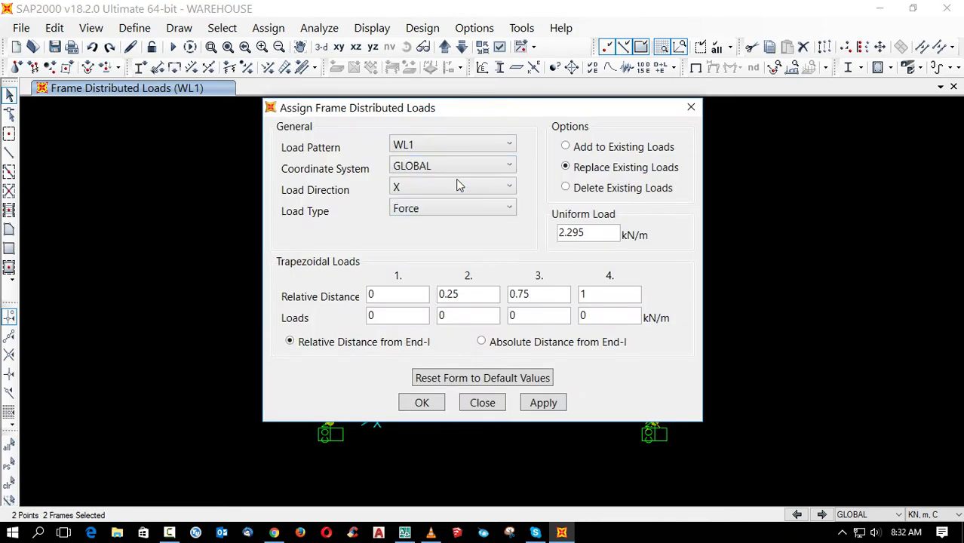
drag(587, 232, 534, 246)
text(2.004)
click(436, 403)
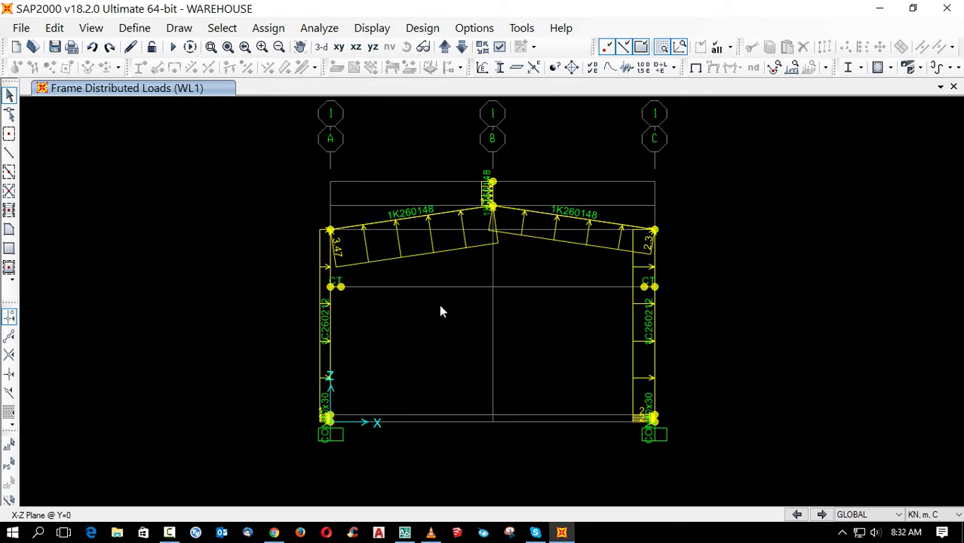
Assign a uniform load of 2.433 kN/m in global X to the grid A column, its base and the ridge post under WL2.
drag(426, 333, 258, 469)
drag(536, 147, 465, 192)
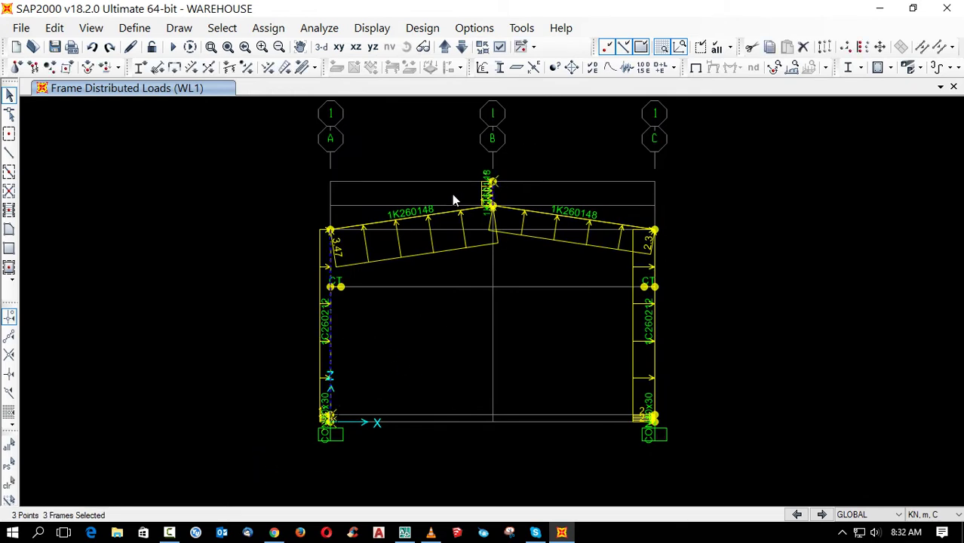
click(285, 67)
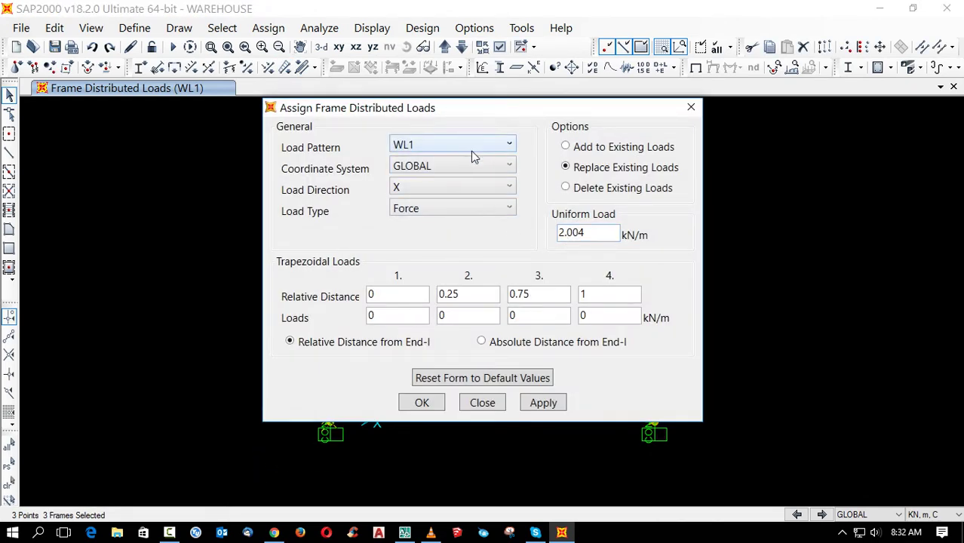
click(469, 147)
click(437, 280)
drag(601, 236, 529, 239)
text(2)
click(423, 403)
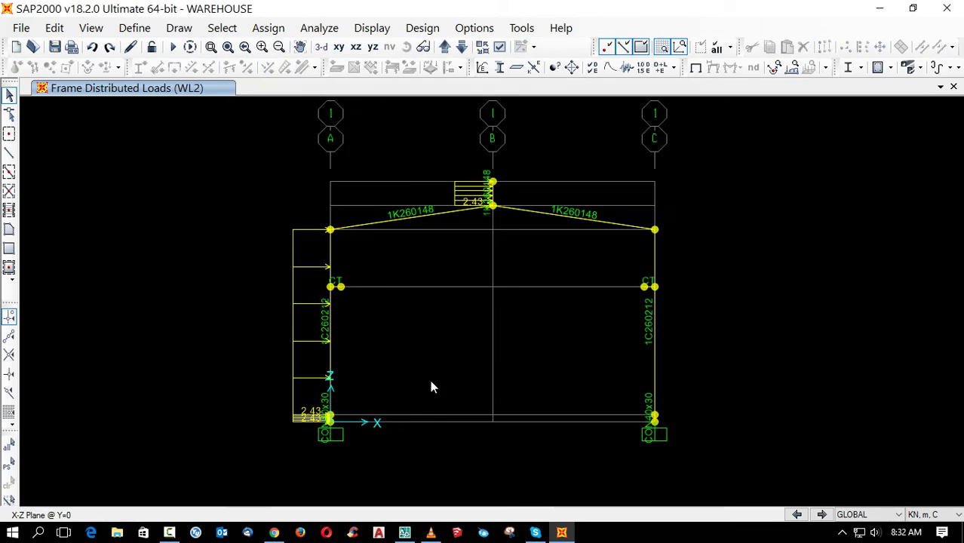
Assign a uniform load of 2.032 kN/m in local direction 2 to the rafter between grids A and B under WL2.
drag(436, 206, 388, 292)
click(285, 67)
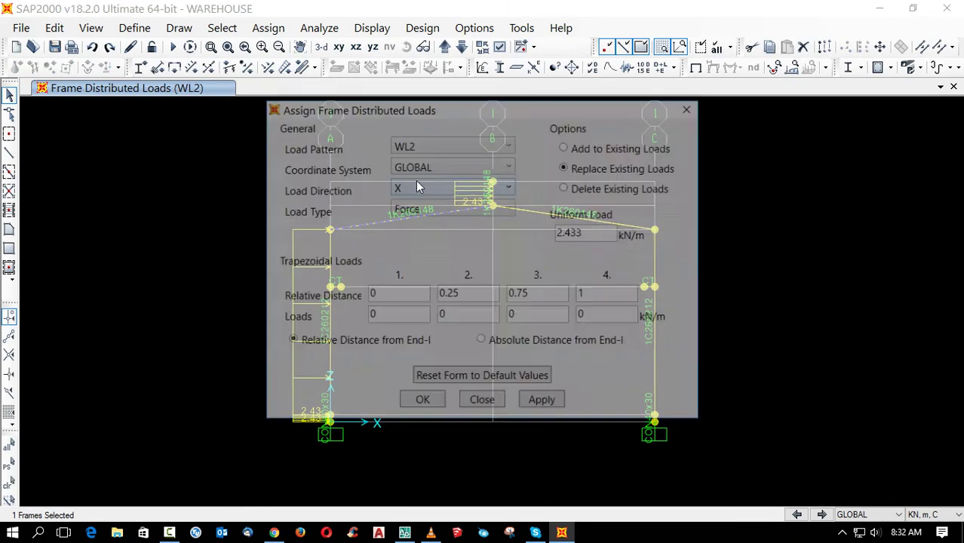
click(456, 167)
click(445, 202)
click(447, 188)
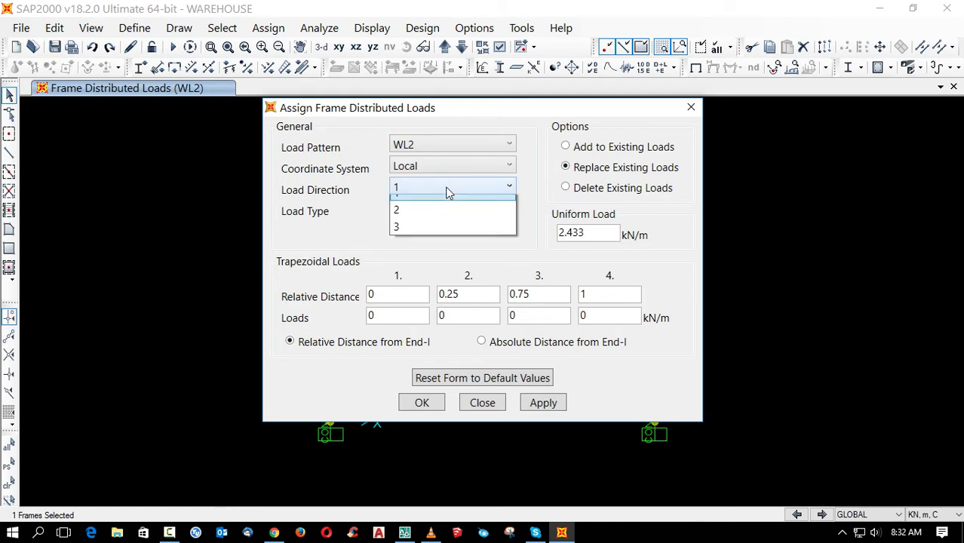
click(444, 221)
drag(590, 232, 547, 235)
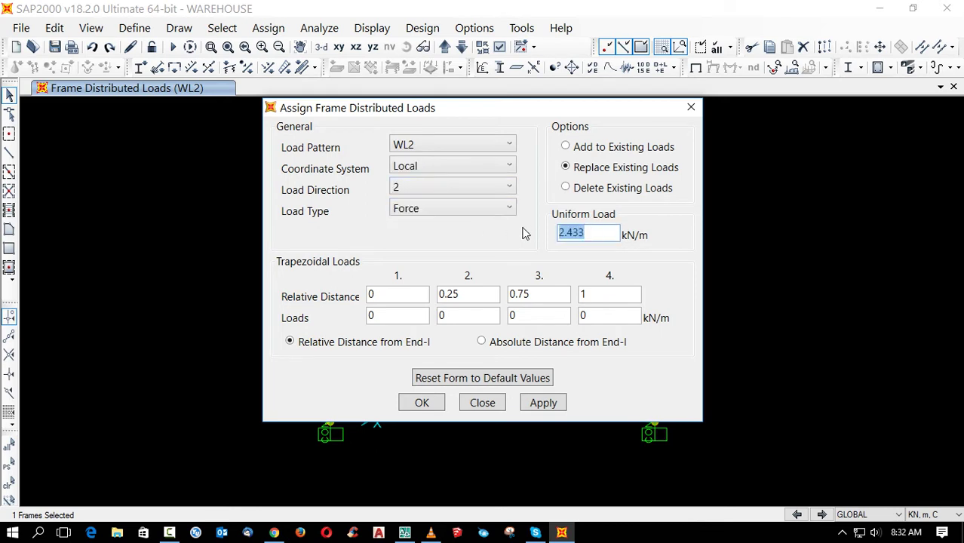
text(2.032)
click(422, 402)
Assign a uniform load of 0.86 kN/m in local direction 2 to the rafter between grids B and C under WL2.
click(569, 217)
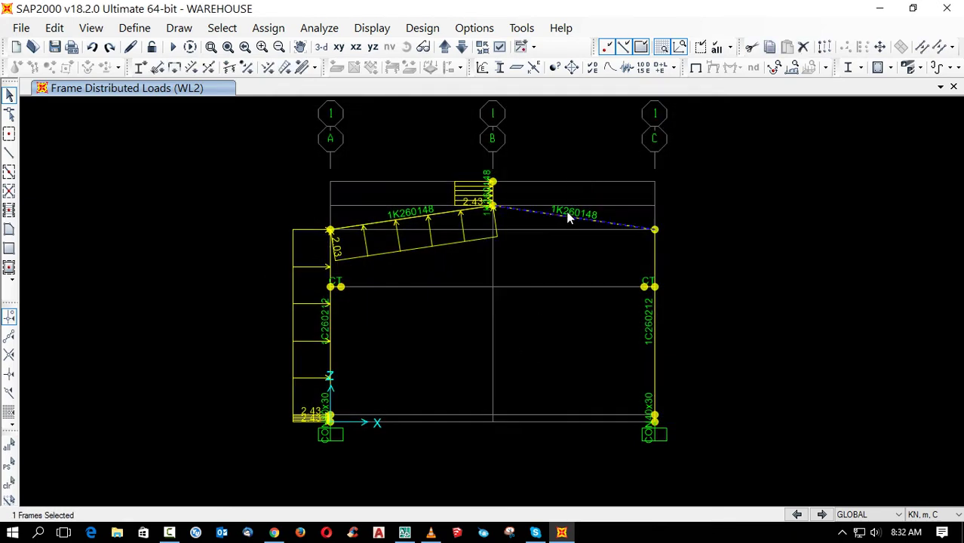
click(284, 67)
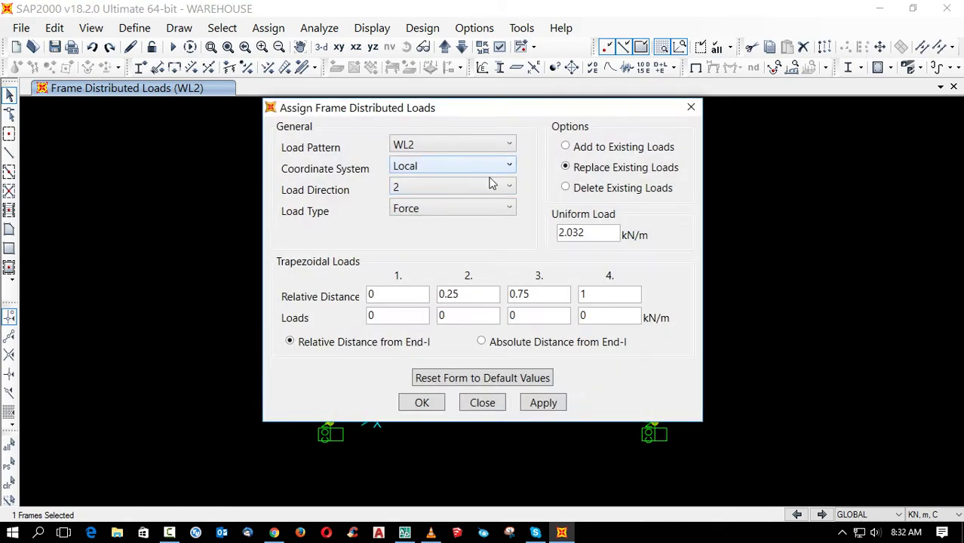
double_click(559, 234)
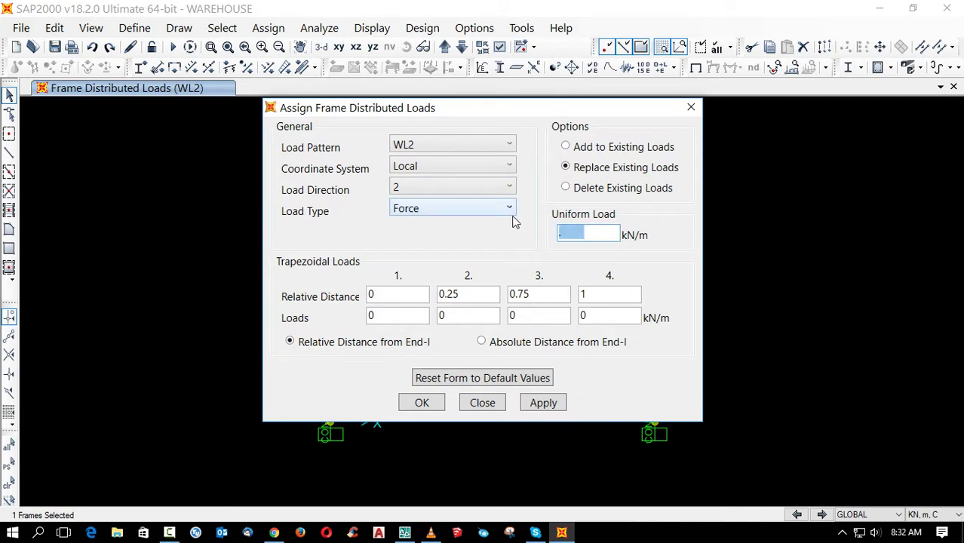
text(.86)
click(422, 403)
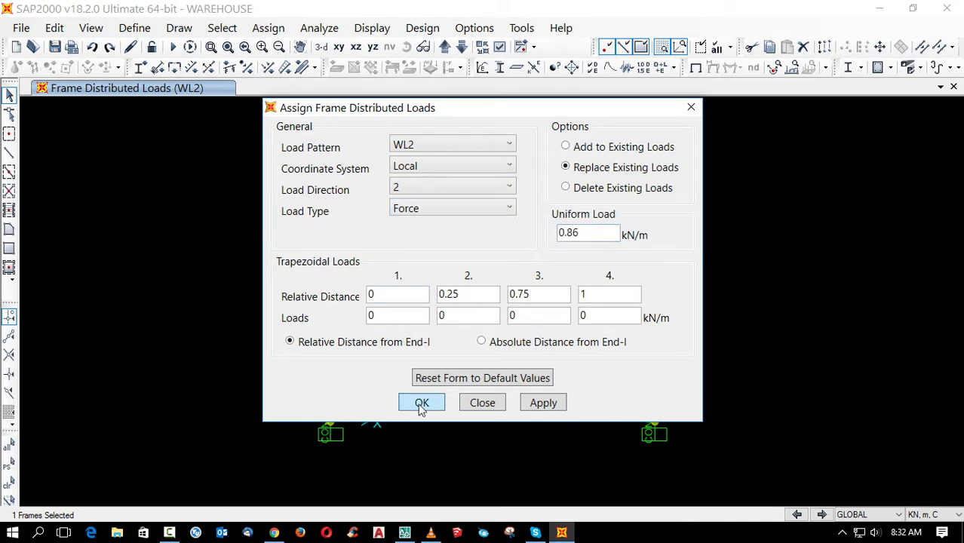
Assign 0.57 kN/m in global X to the grid C column and its base under WL2, and return to the undeformed model view.
drag(738, 379, 602, 452)
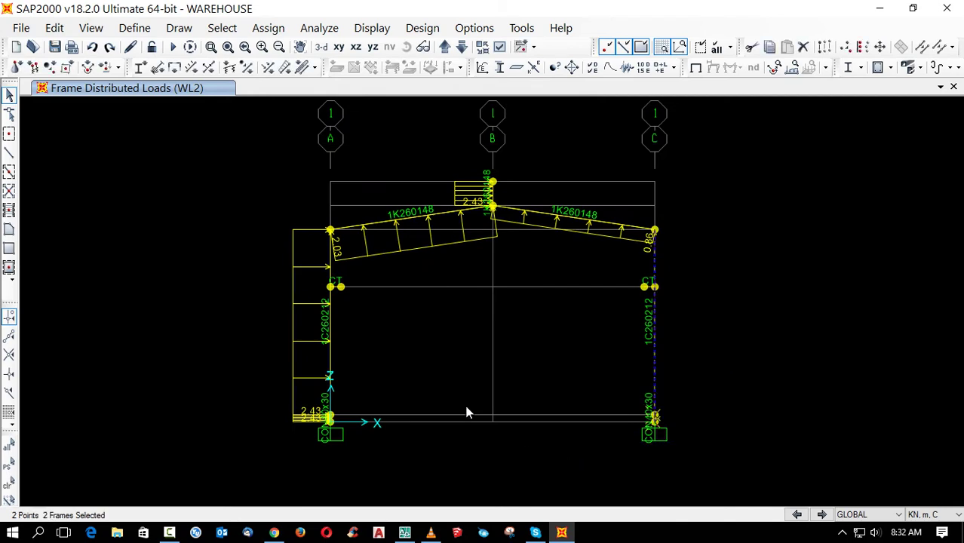
click(285, 67)
click(456, 167)
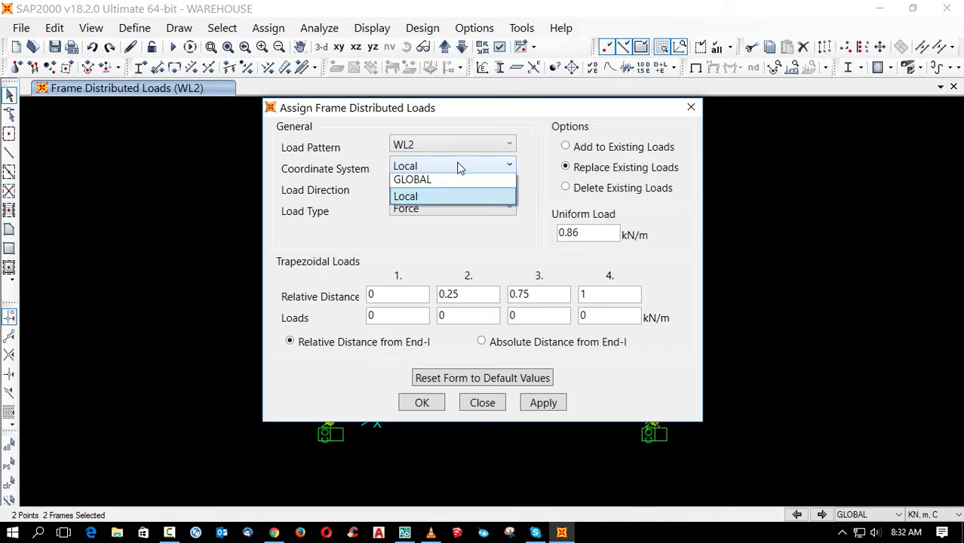
click(456, 183)
drag(586, 232, 538, 238)
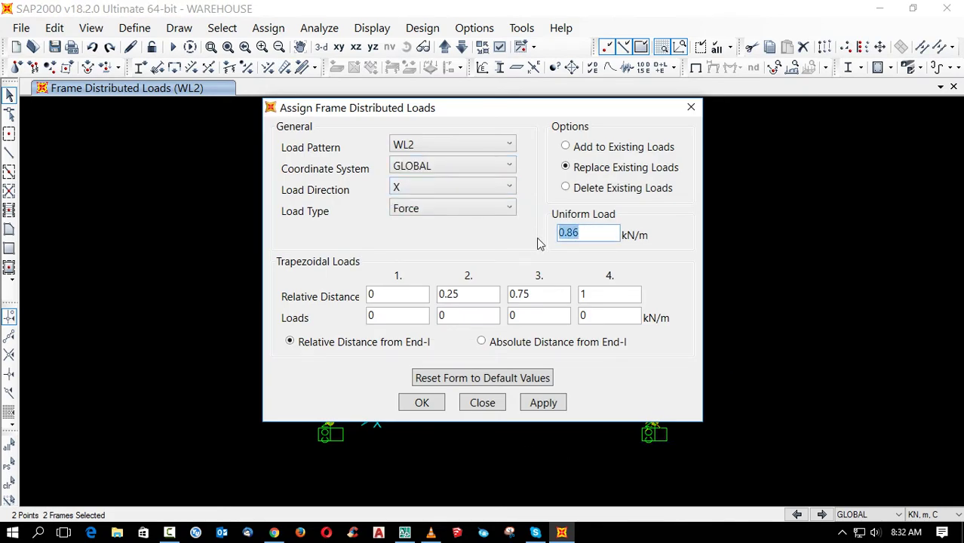
text(.57)
click(424, 403)
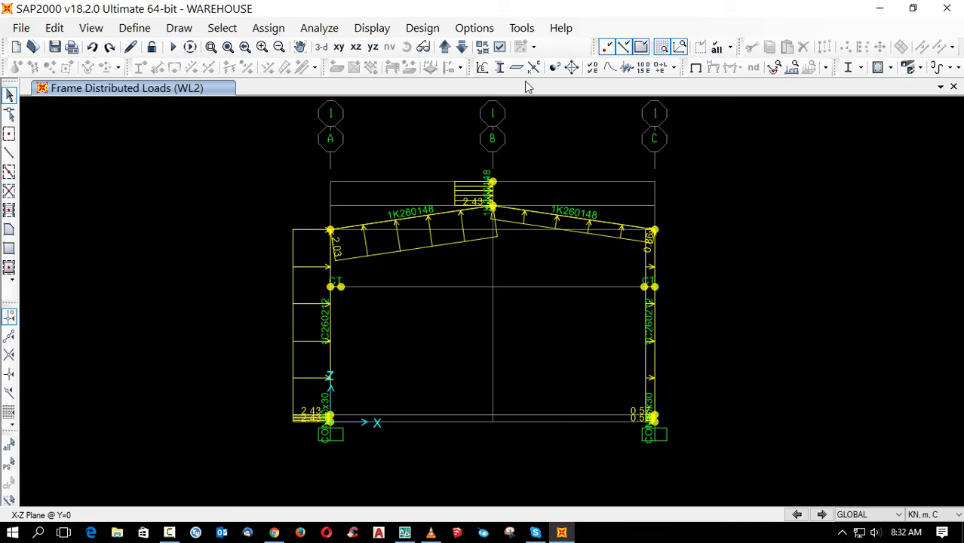
click(696, 68)
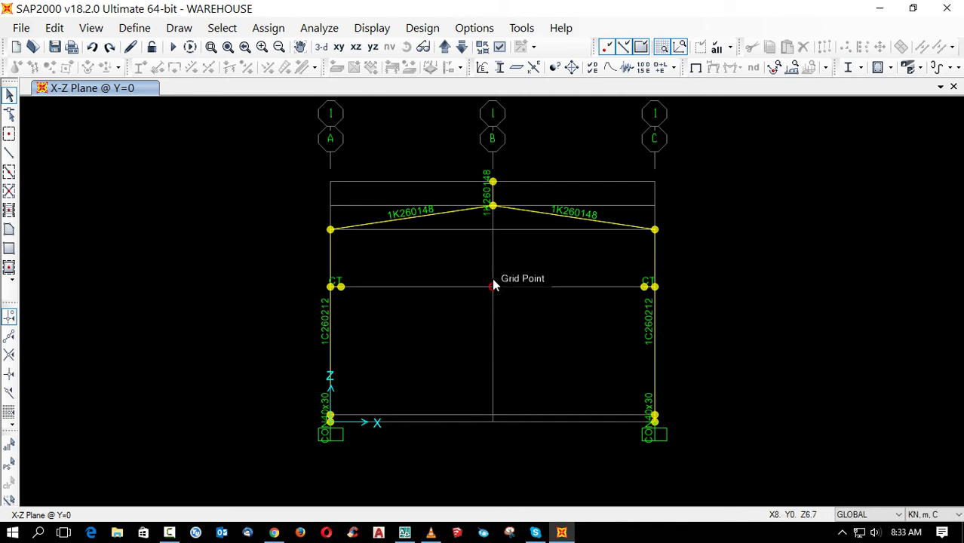
Review the steel frame design overwrites for the two main columns on grids A and C.
drag(717, 347, 178, 333)
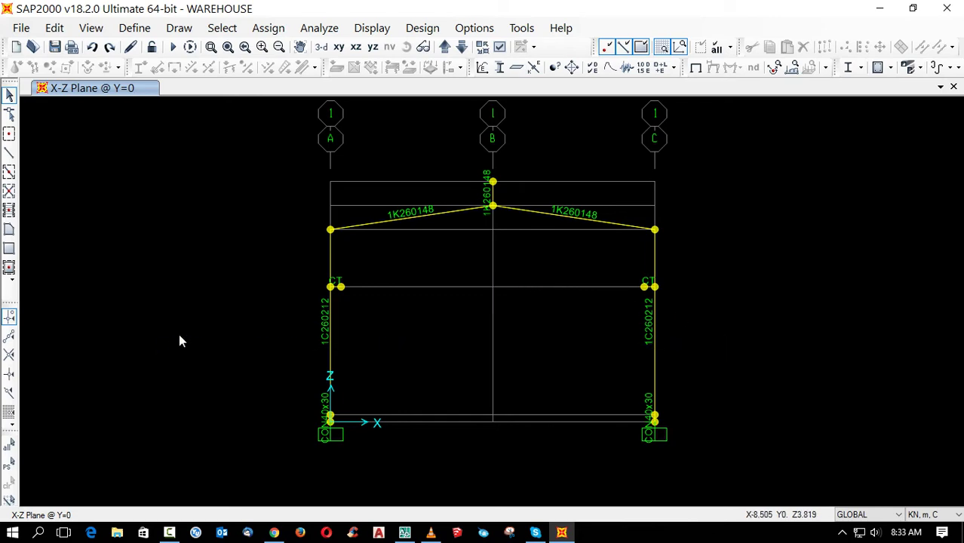
click(423, 28)
mouse_move(560, 46)
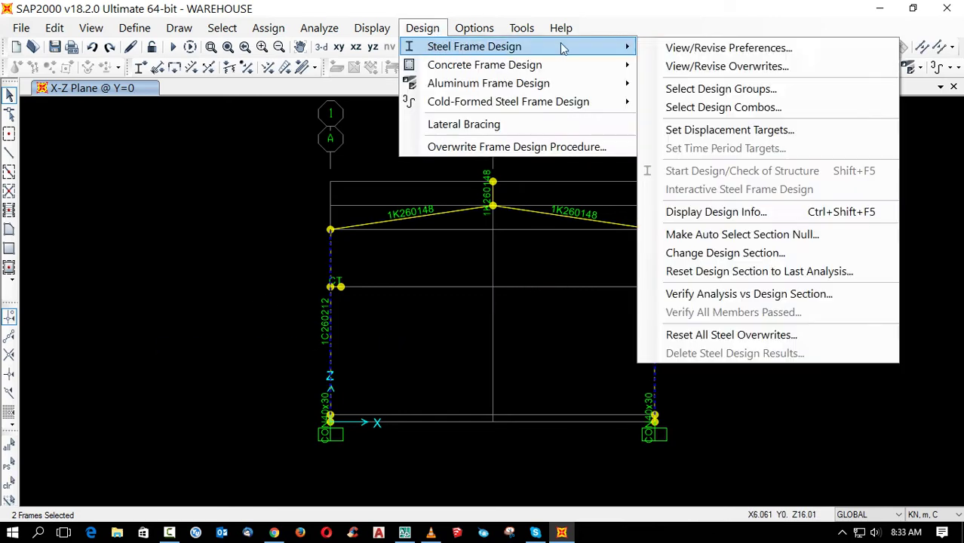
click(741, 67)
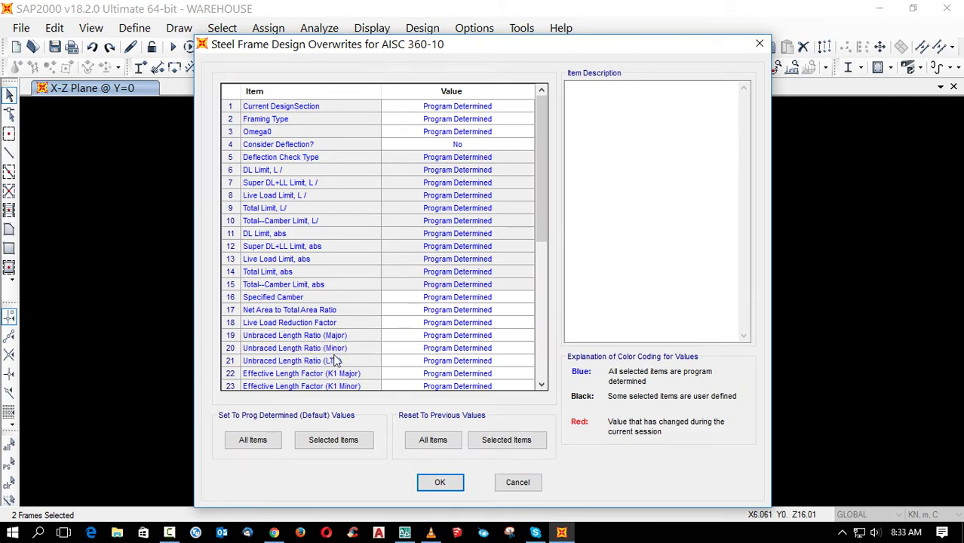
key(Return)
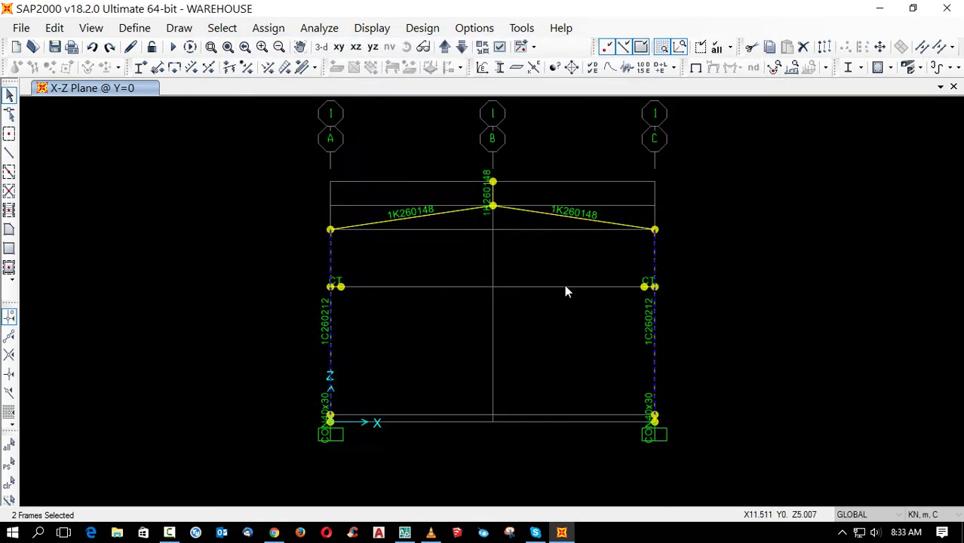
Set the minor and LTB unbraced length ratios of both rafters to 0.175 in the steel frame design overwrites.
click(559, 216)
click(411, 218)
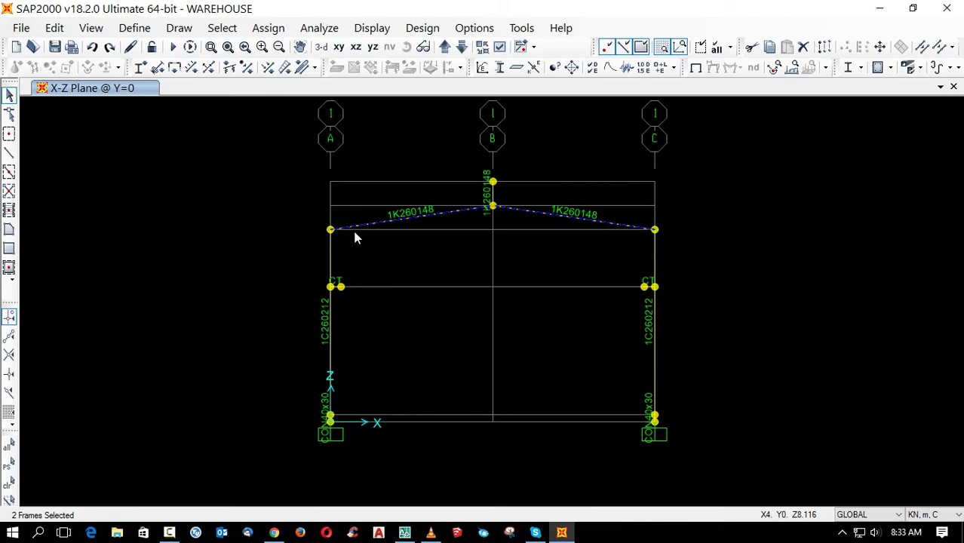
click(420, 28)
mouse_move(521, 30)
mouse_move(423, 28)
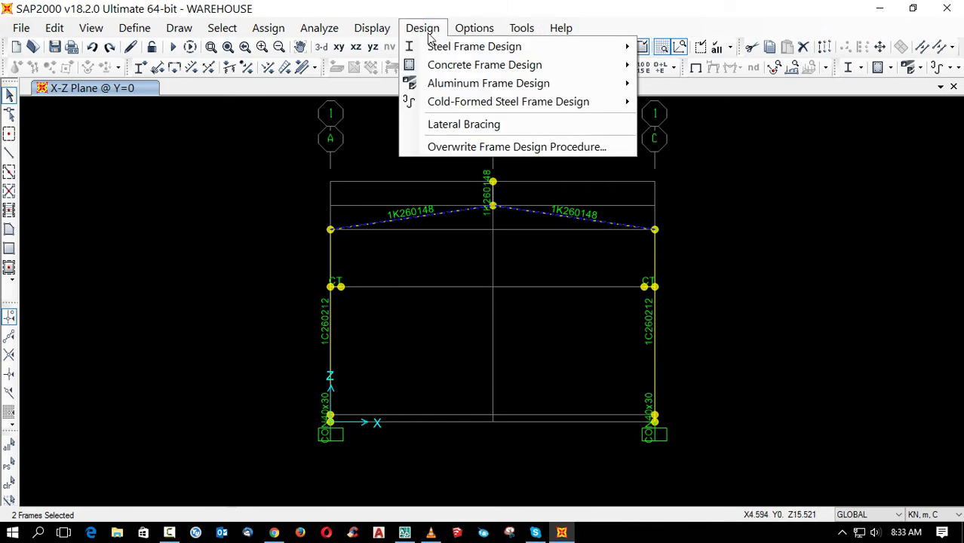
mouse_move(505, 45)
click(709, 65)
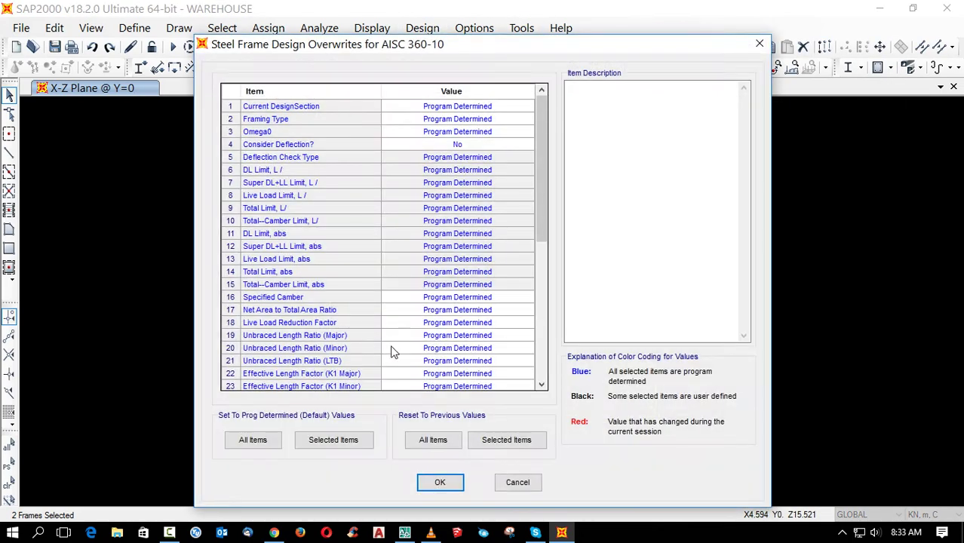
click(395, 349)
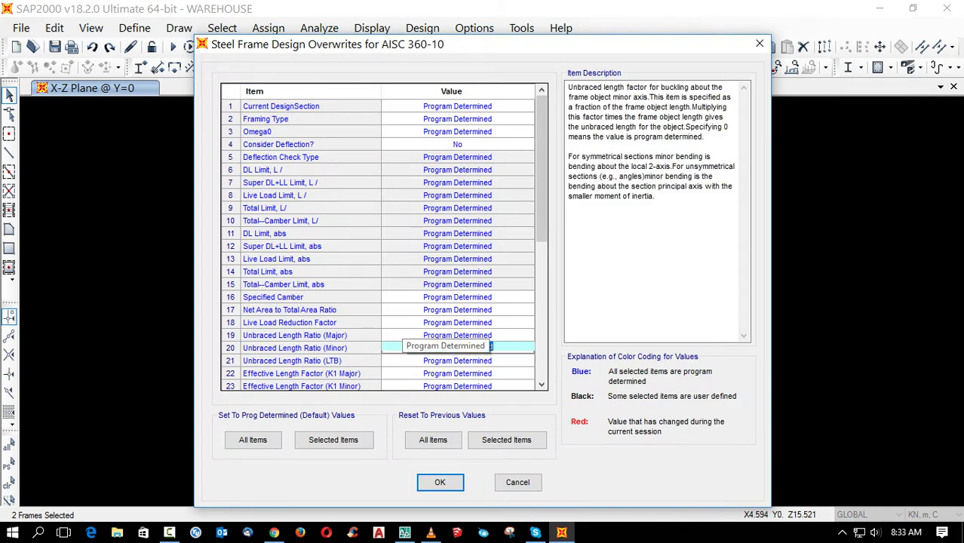
text(0.175)
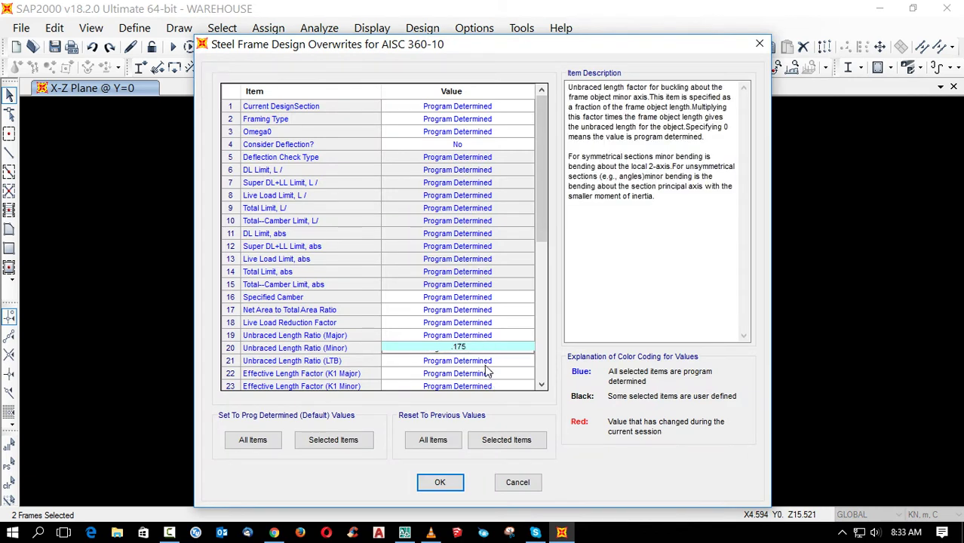
click(484, 364)
text(.175)
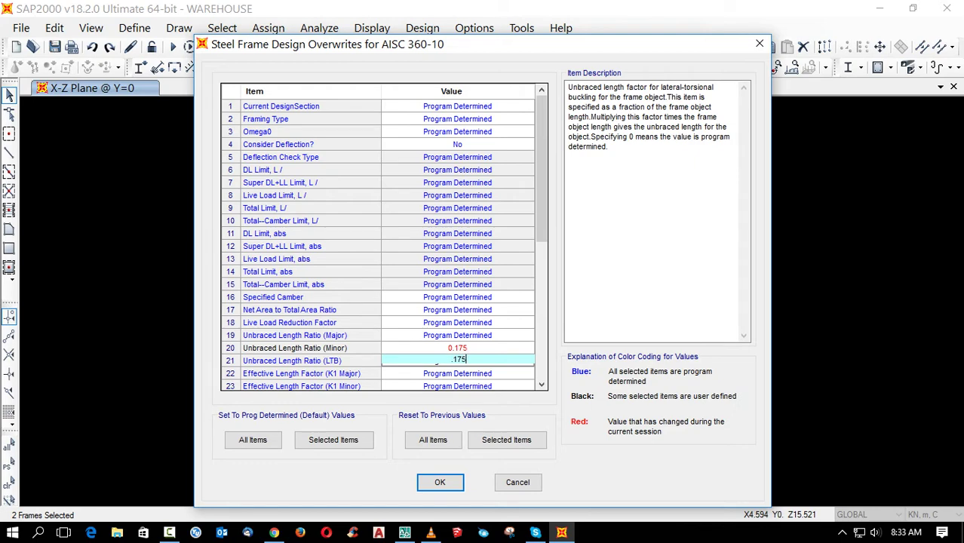
click(439, 482)
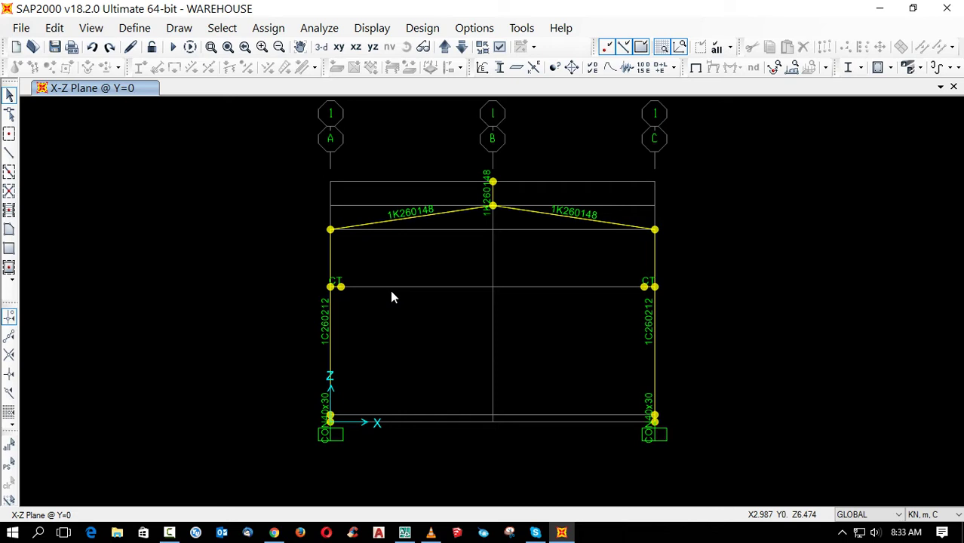
Assign joint forces of -28.5 kN in global X and -184 kN in global Z to the grid A bracket end under CR1.
click(341, 286)
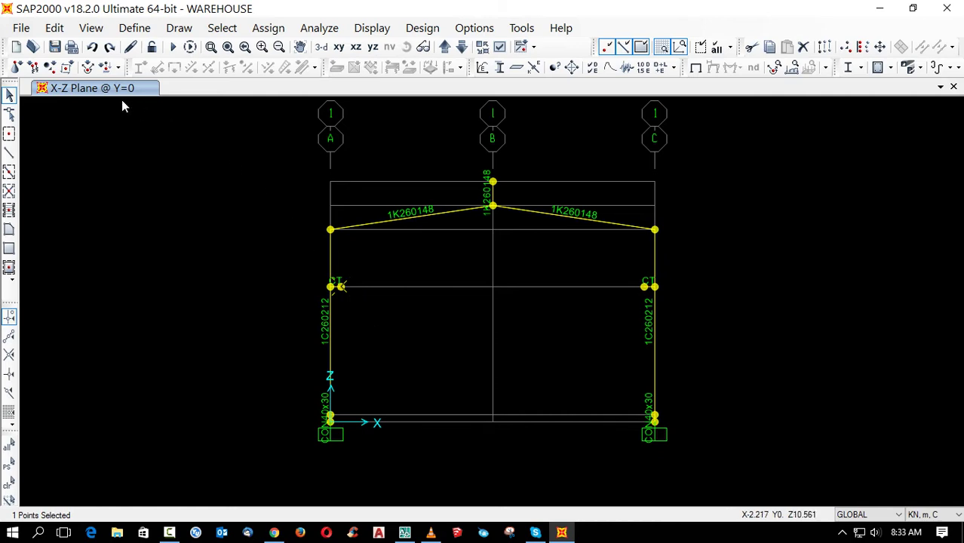
click(94, 71)
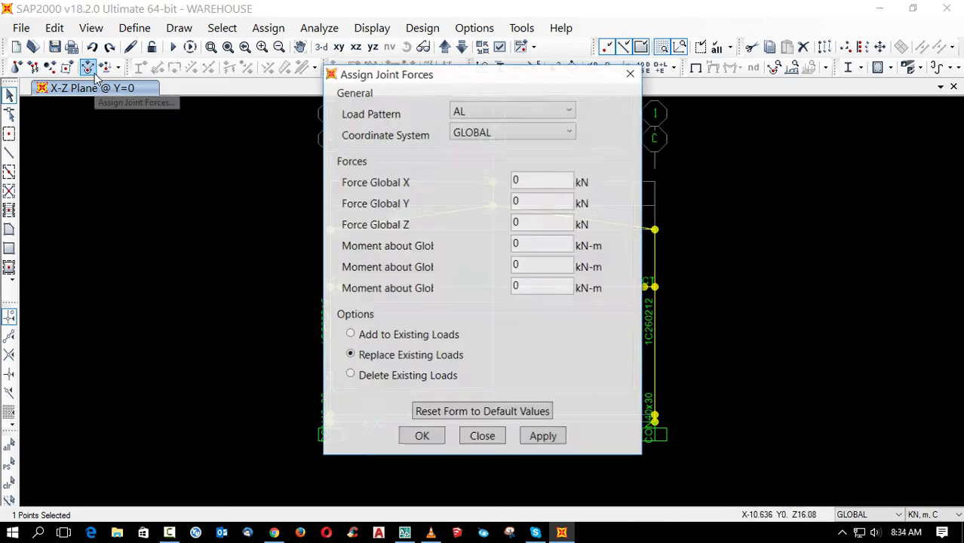
drag(407, 73, 581, 62)
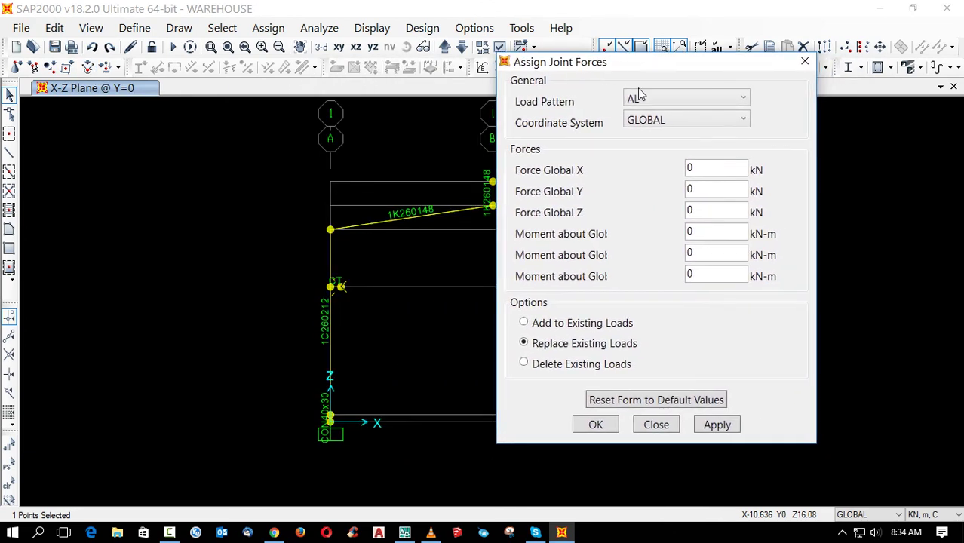
click(669, 100)
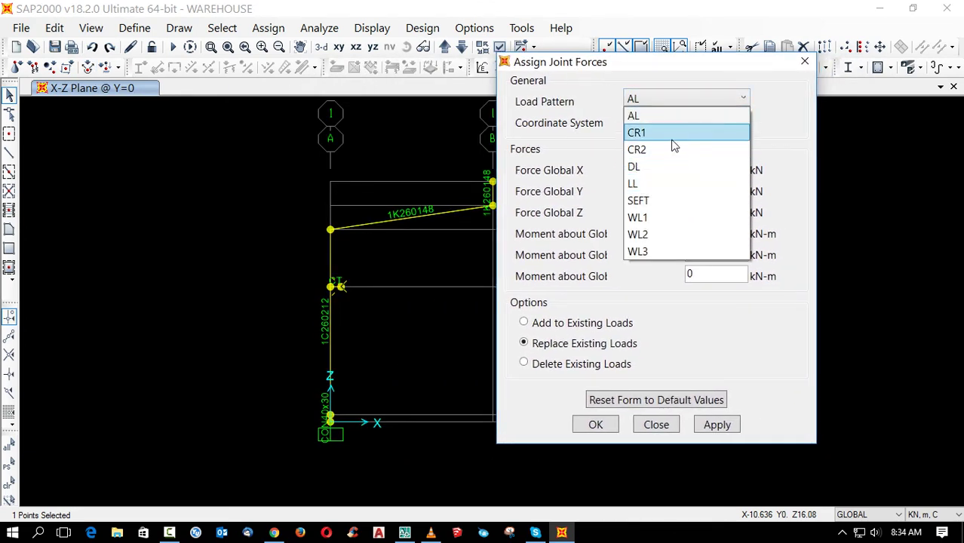
click(672, 136)
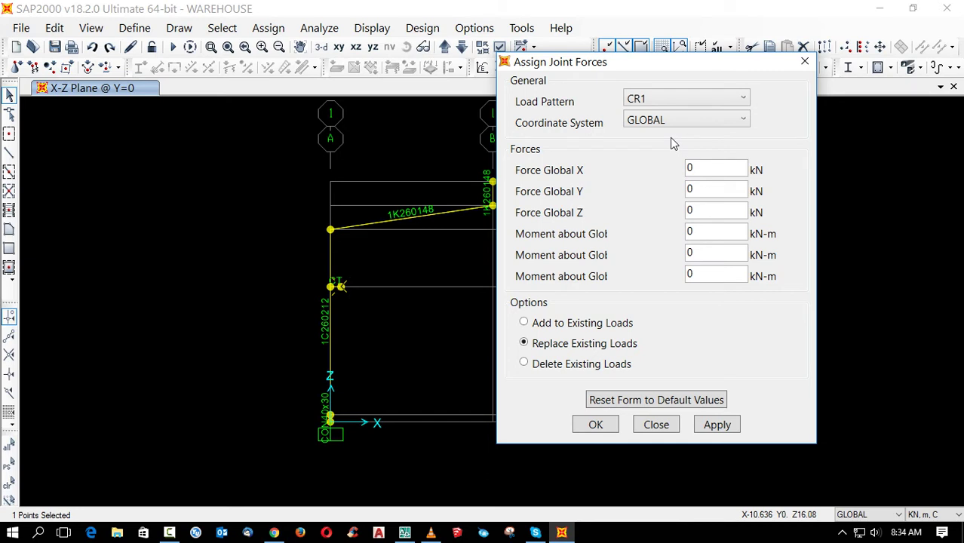
double_click(712, 214)
text(-183)
key(BackSpace)
text(4)
double_click(708, 170)
text(-28.5)
click(596, 427)
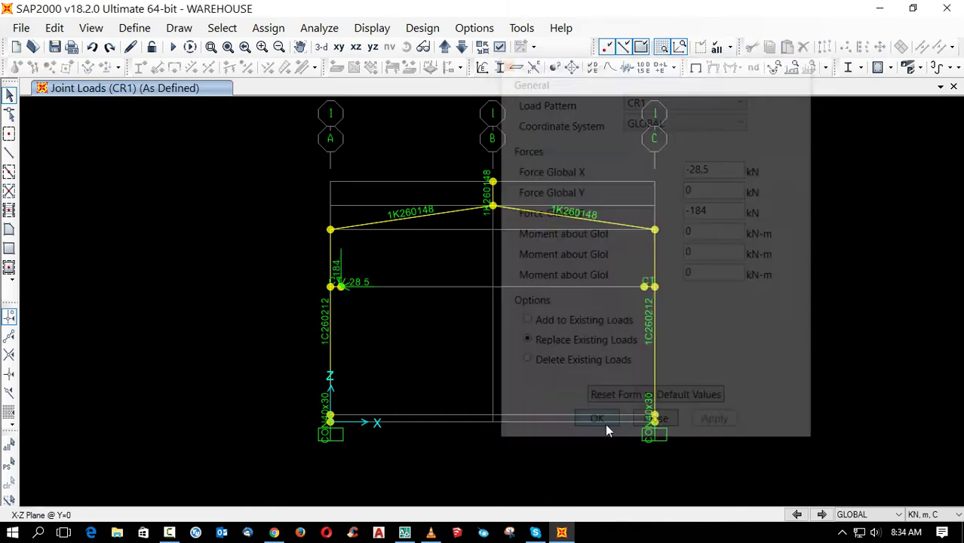
Assign joint forces of 28.5 kN in global X and -184 kN in global Z to the grid C bracket end under CR2.
drag(596, 261, 642, 313)
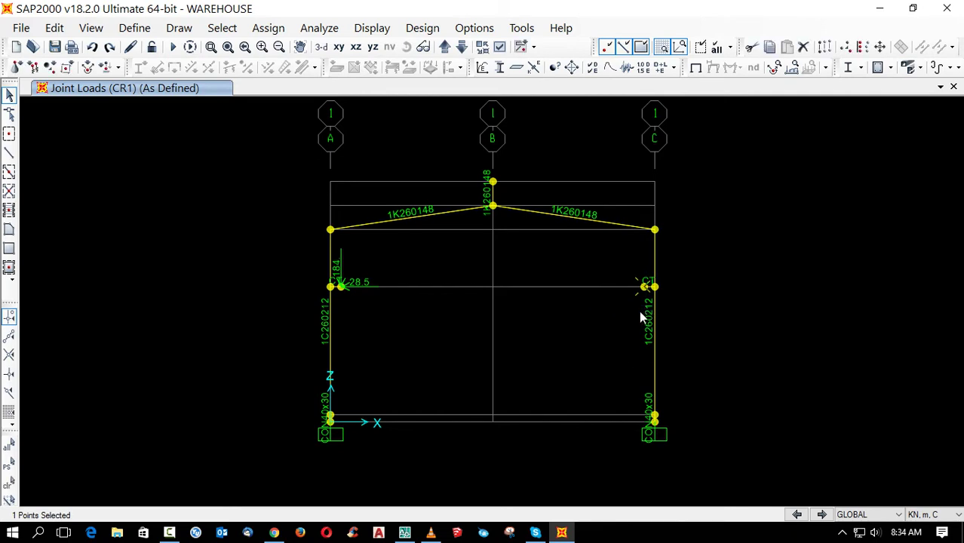
click(89, 71)
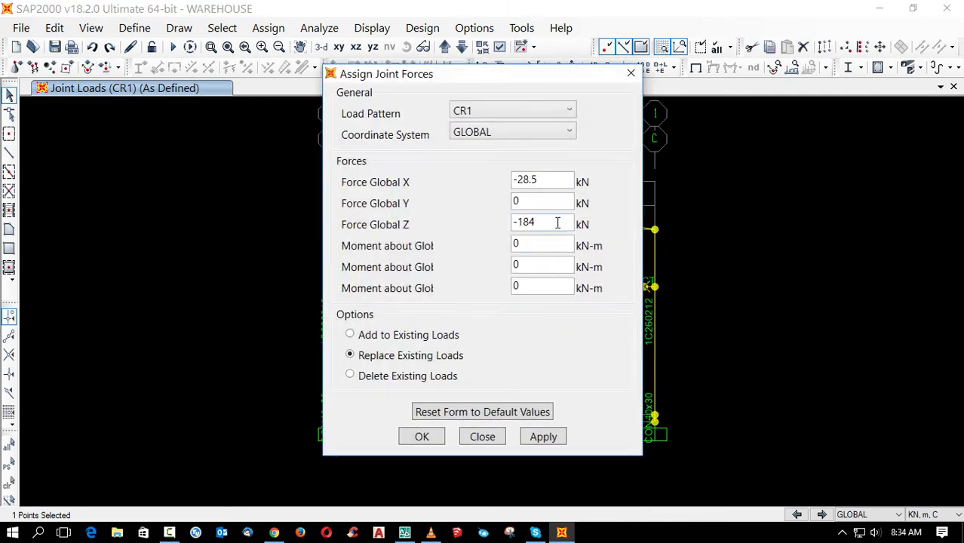
click(519, 111)
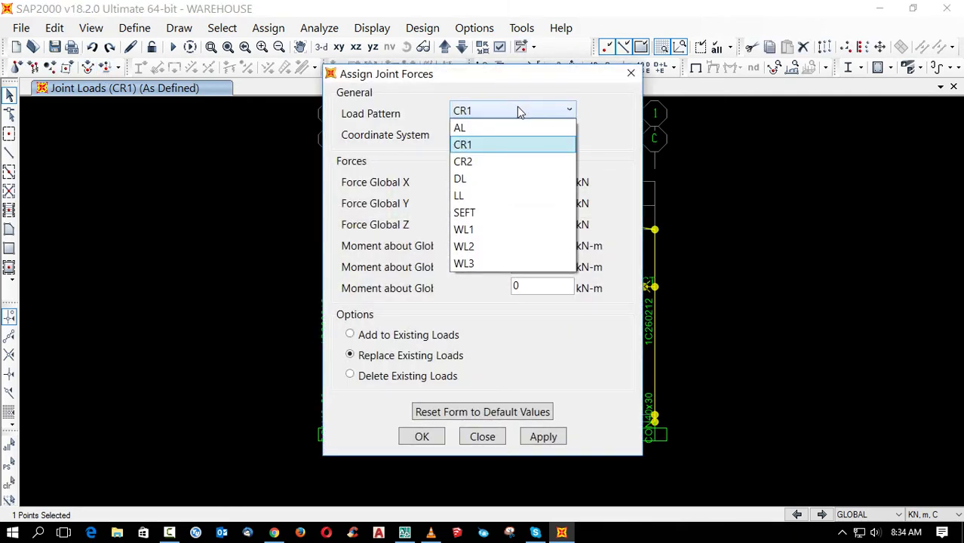
click(508, 159)
click(518, 179)
click(517, 180)
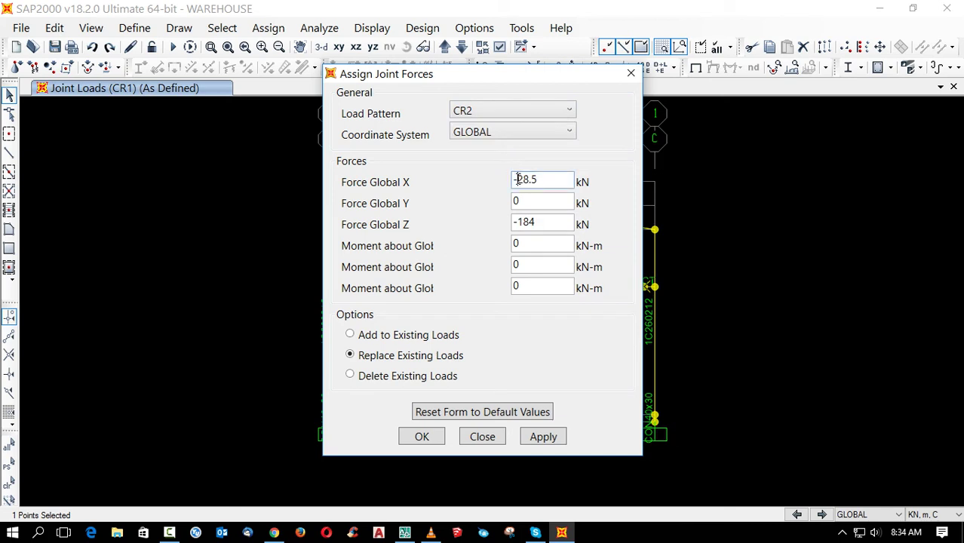
key(BackSpace)
click(428, 439)
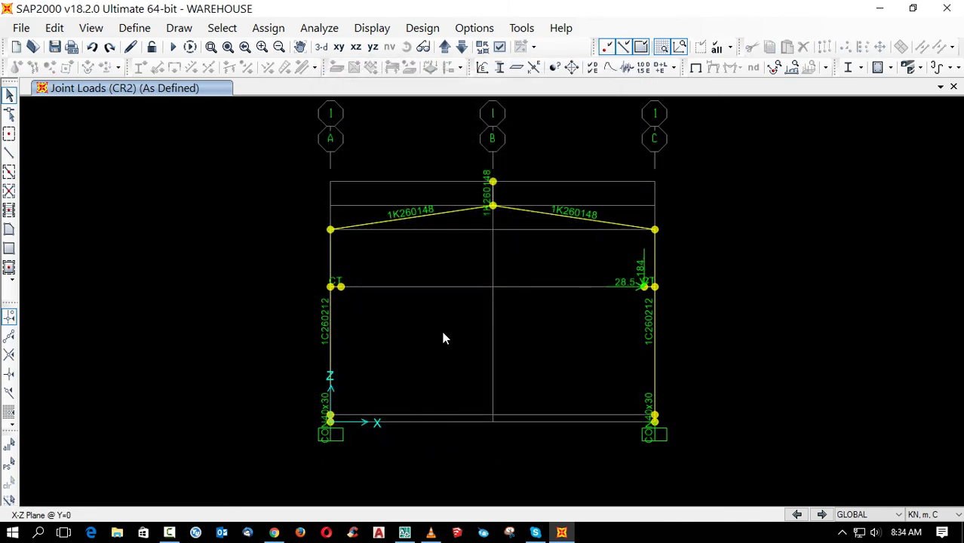
Assign a joint force of -42 kN in global Z, with 0 in global X, to the grid A bracket end under CR2.
drag(338, 271, 370, 317)
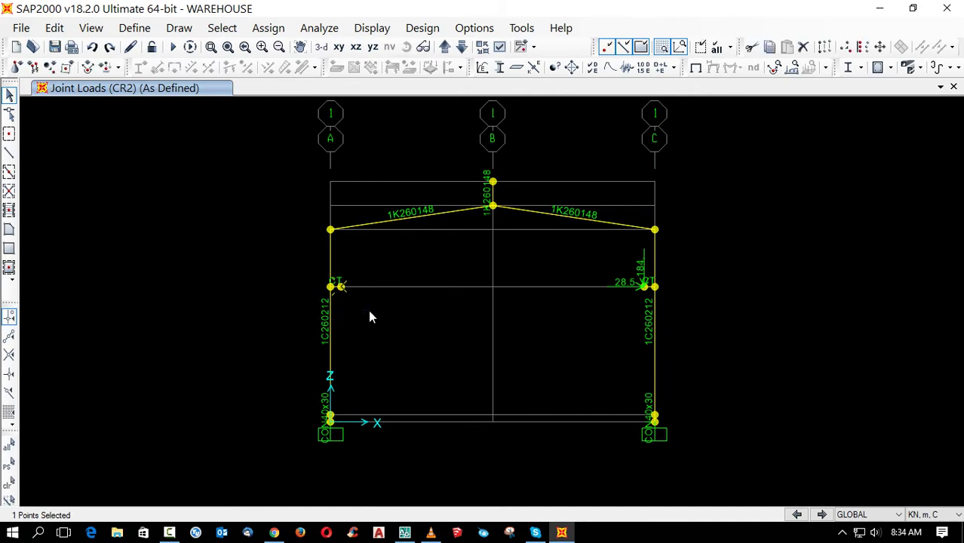
click(98, 70)
click(507, 112)
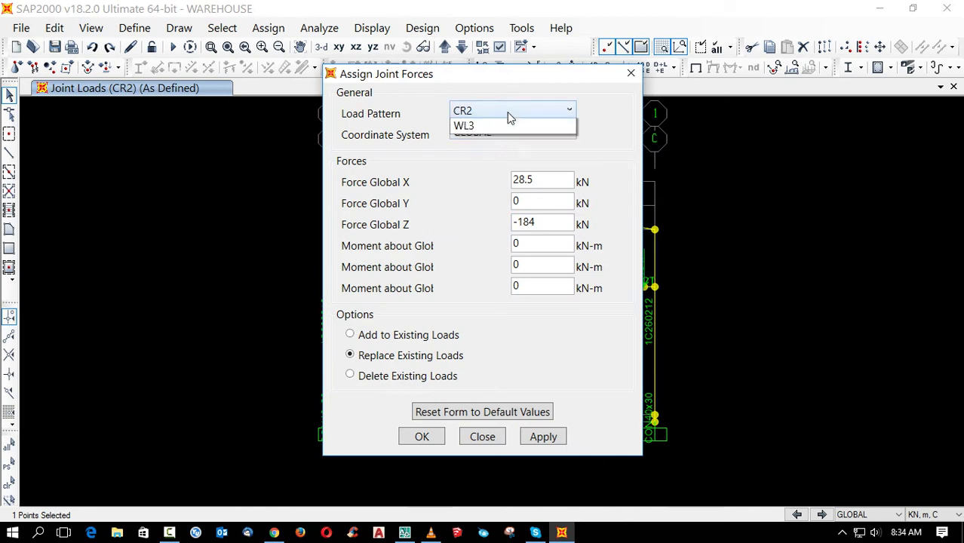
click(507, 111)
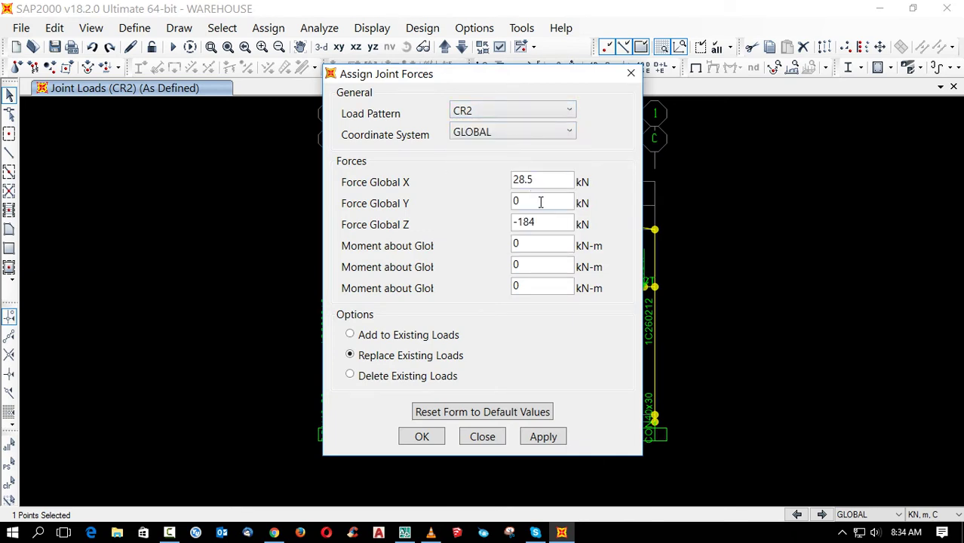
drag(540, 181, 461, 178)
text(0)
drag(538, 224, 520, 225)
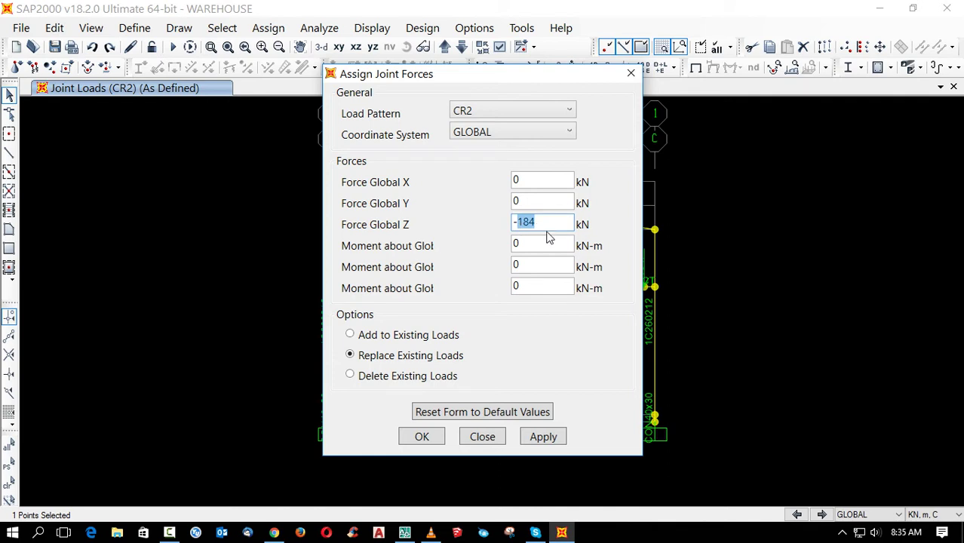
key(BackSpace)
text(42)
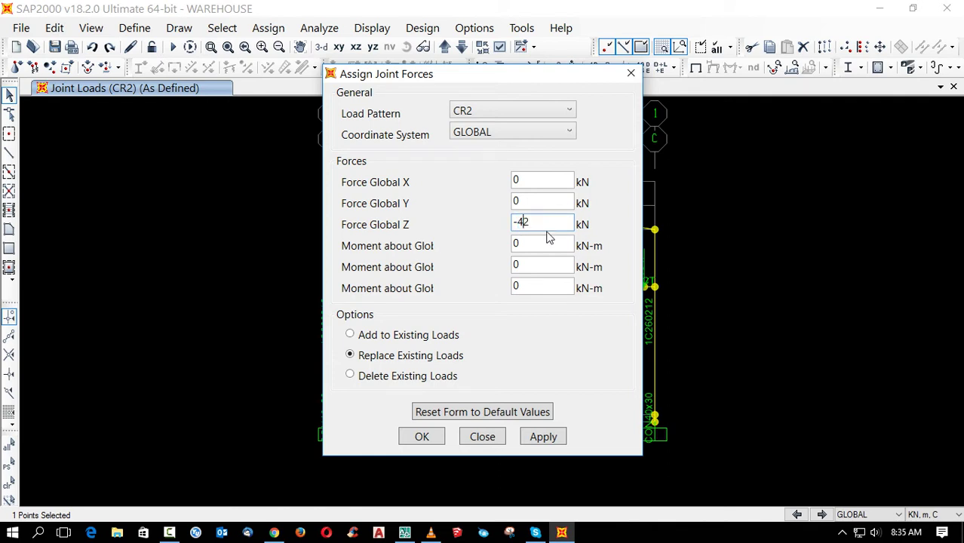
click(434, 437)
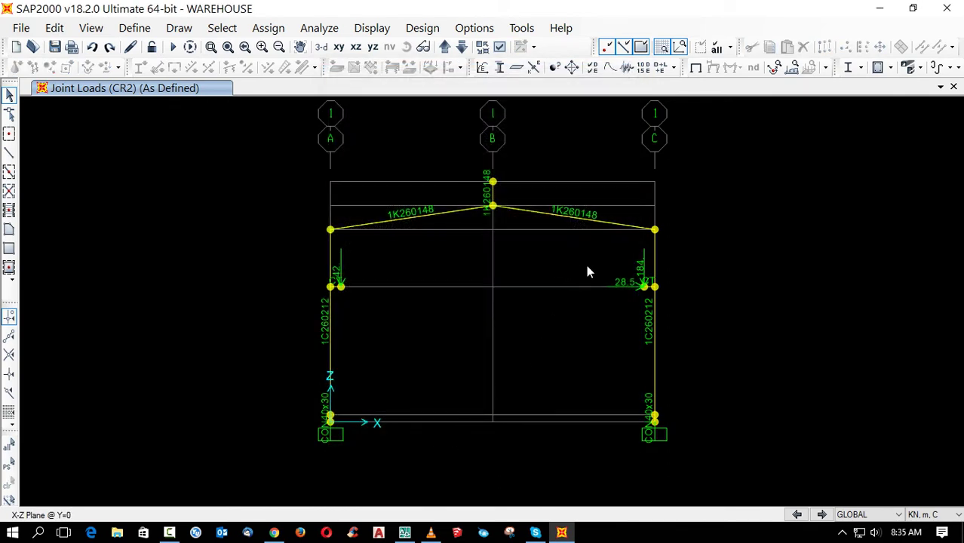
Assign a joint force of -42 kN in global Z to the grid C bracket end under CR1.
drag(588, 272, 646, 312)
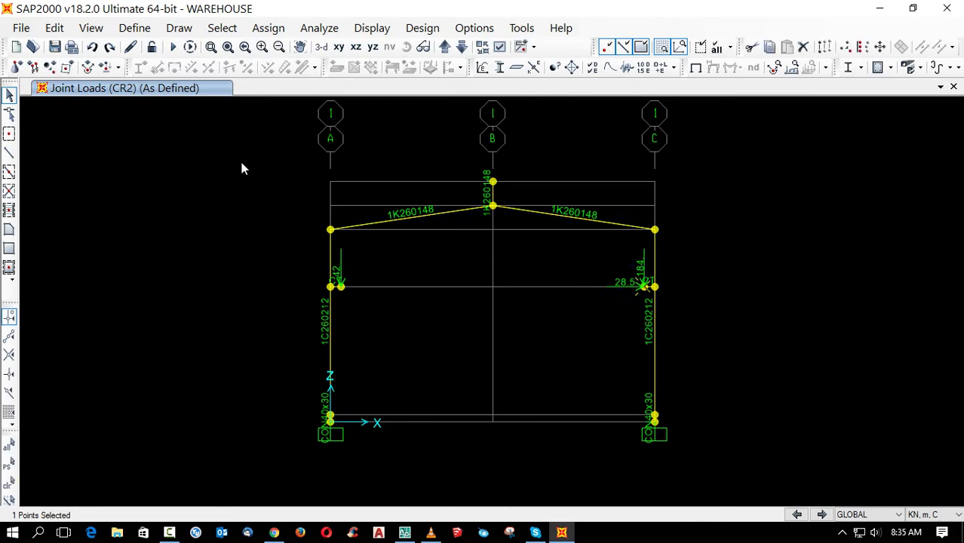
click(86, 67)
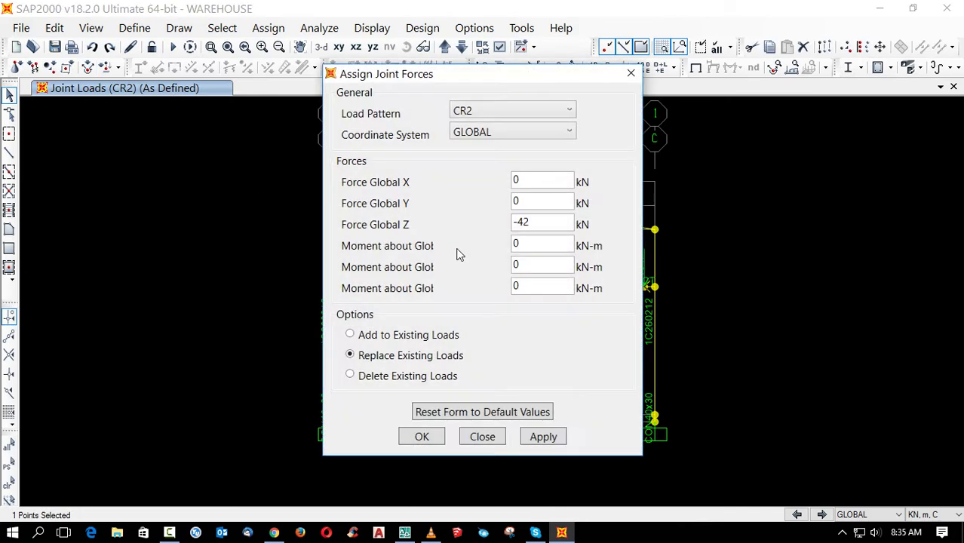
click(496, 109)
click(480, 145)
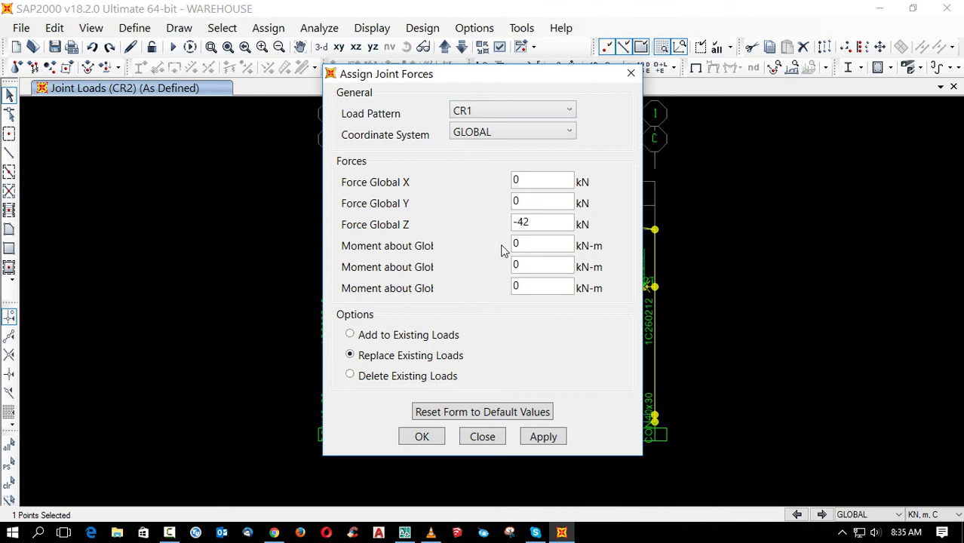
click(425, 437)
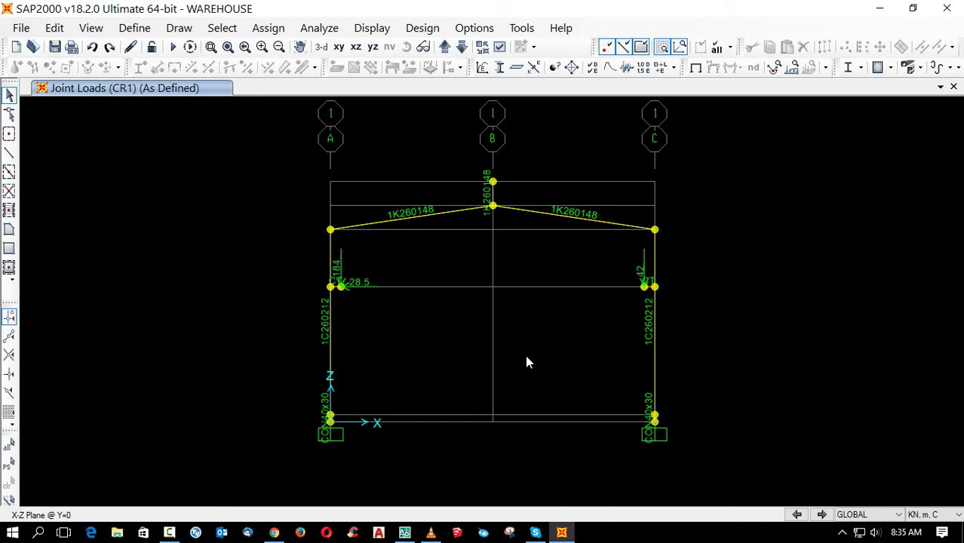
Check the displayed joint loads pattern by pattern, comparing CR1 and CR2 and continuing to LL.
click(821, 515)
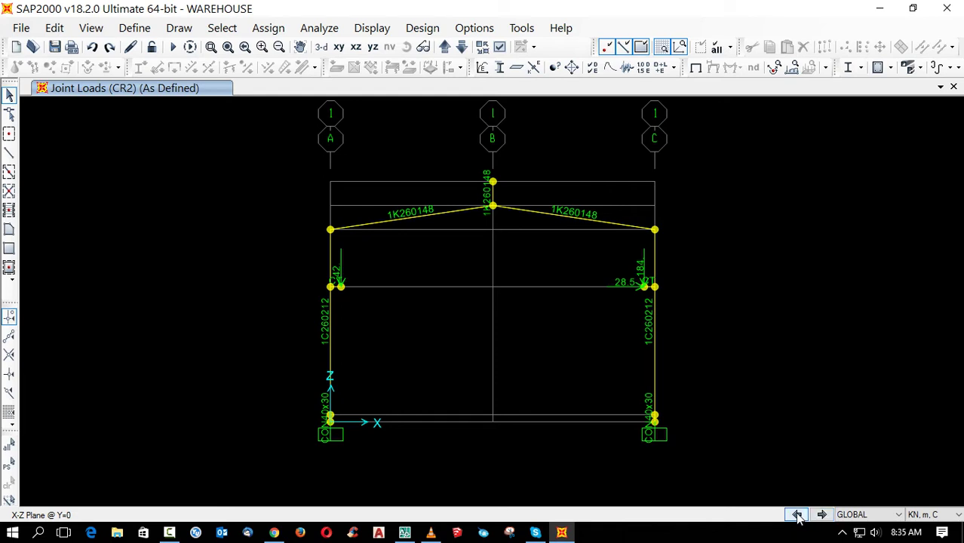
click(796, 515)
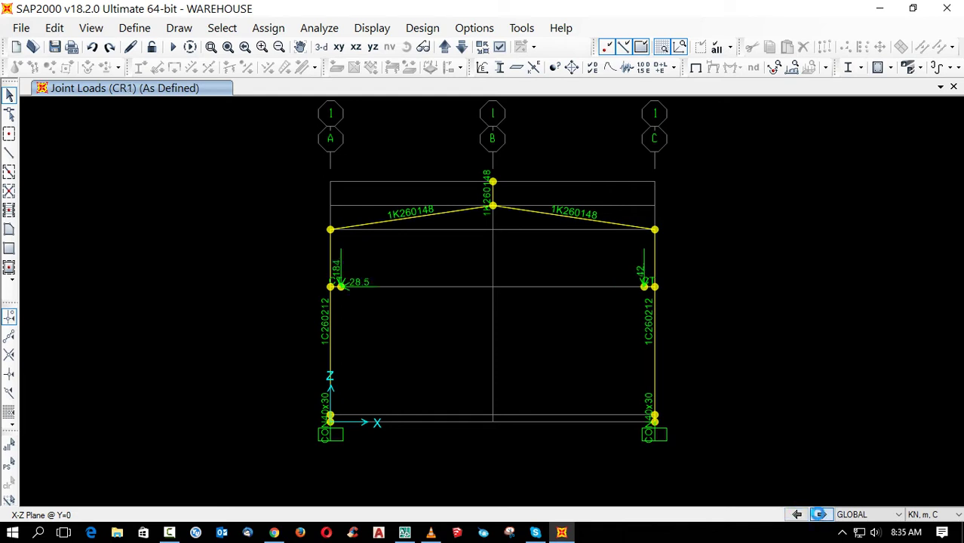
click(822, 515)
click(822, 515)
click(822, 515)
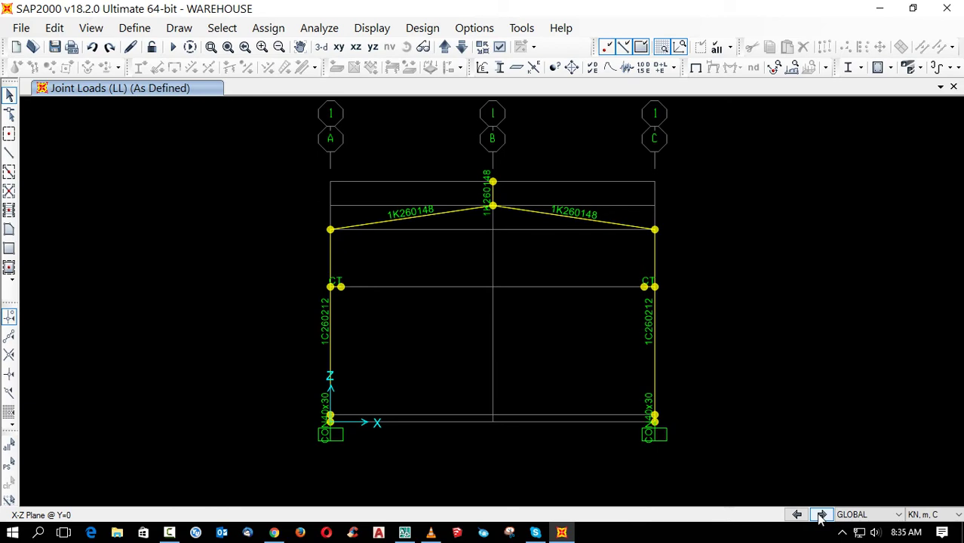
Review the remaining joint load patterns up to SEFT and the frame span loads pattern by pattern from DL to WL3.
click(822, 515)
click(822, 515)
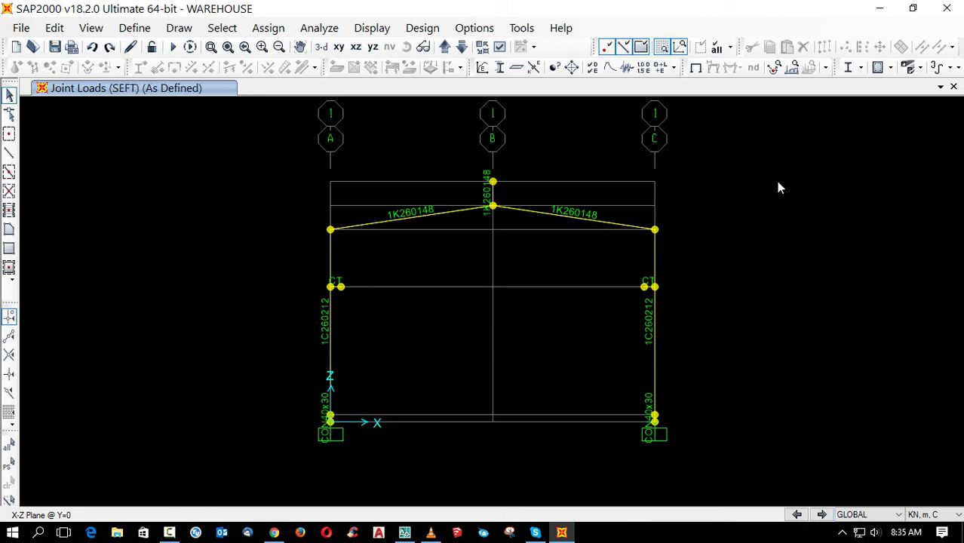
click(791, 67)
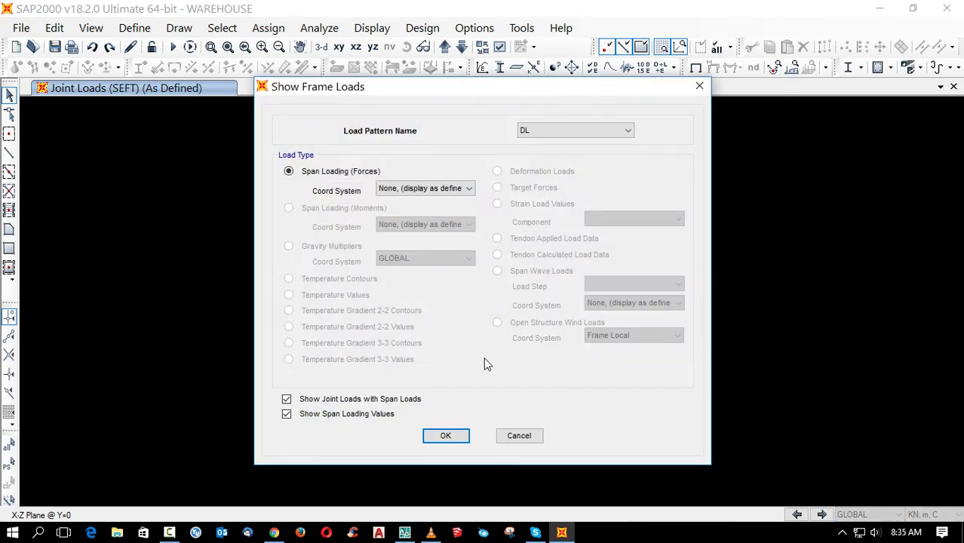
click(450, 436)
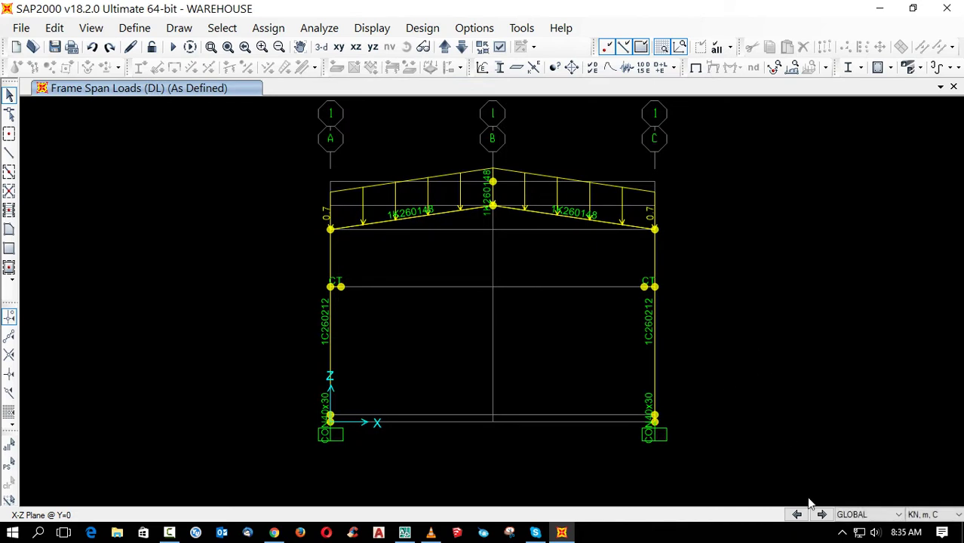
click(820, 514)
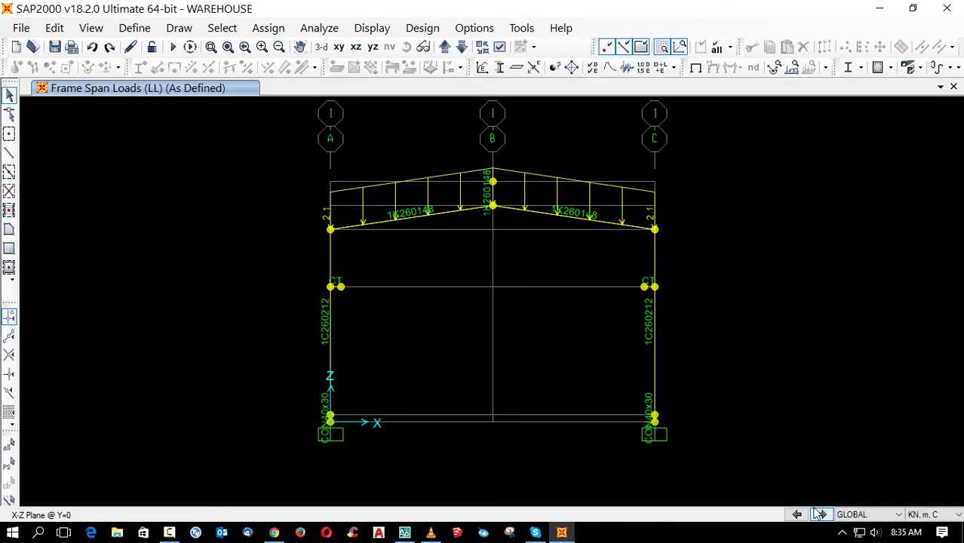
click(820, 514)
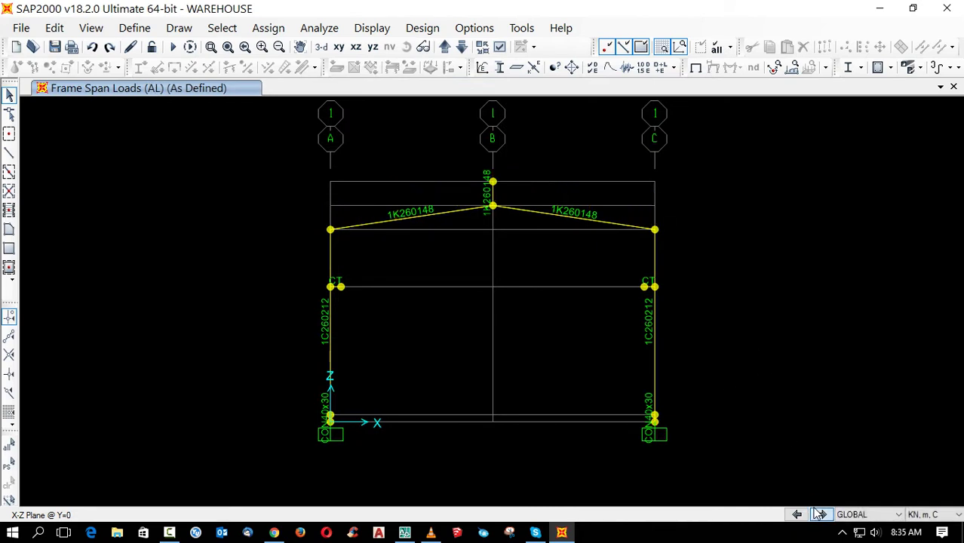
click(820, 514)
click(820, 514)
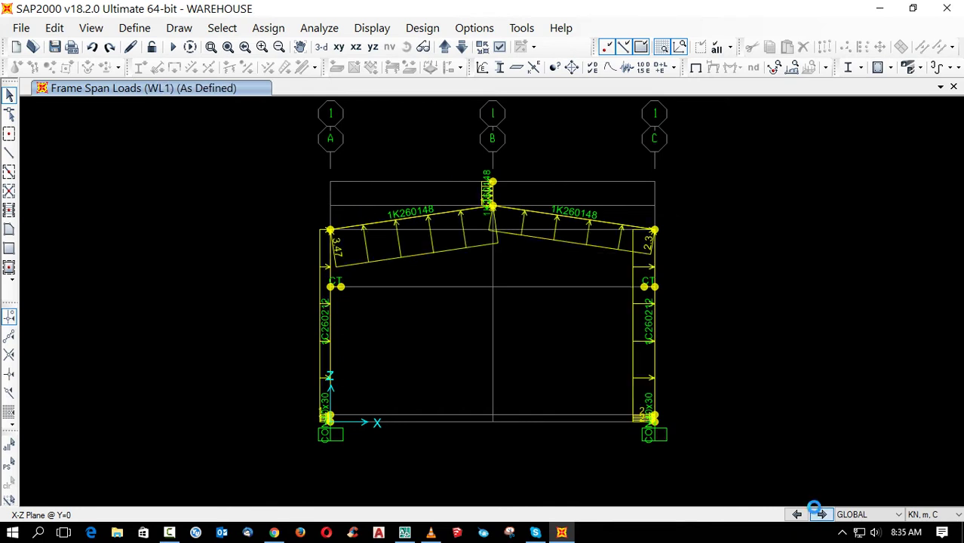
click(820, 514)
click(820, 514)
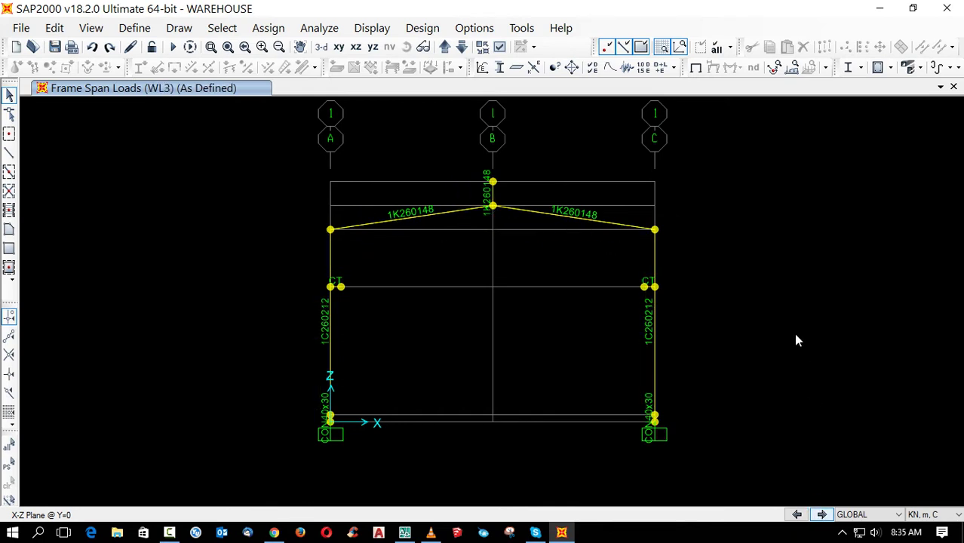
Set the steel design overwrites of both columns to an unbraced length ratio of 0.7 for the minor axis and for LTB.
drag(779, 317, 253, 330)
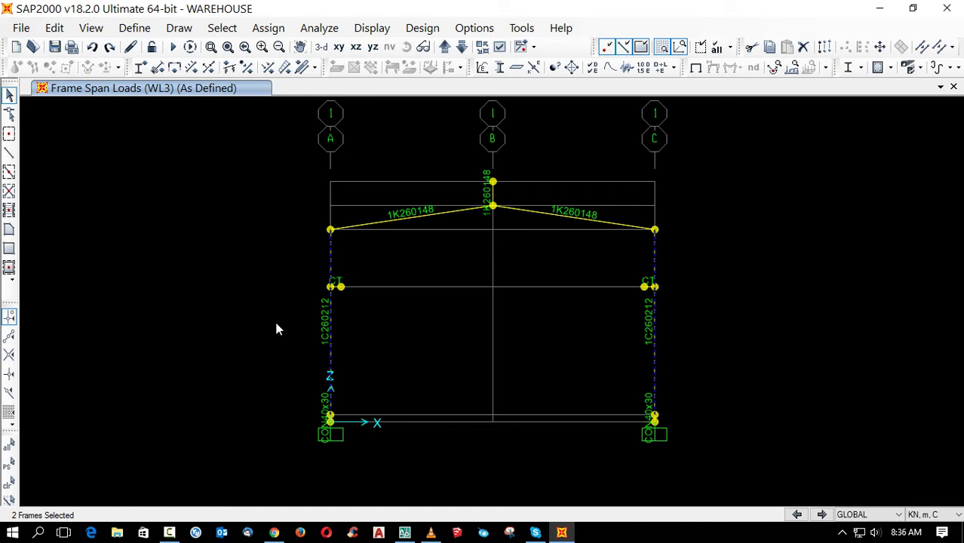
click(422, 28)
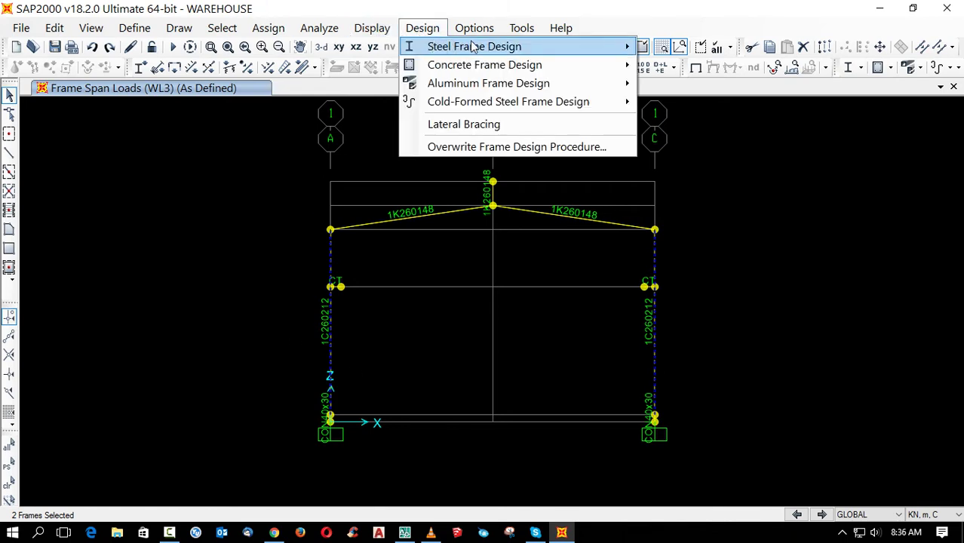
mouse_move(474, 47)
click(704, 65)
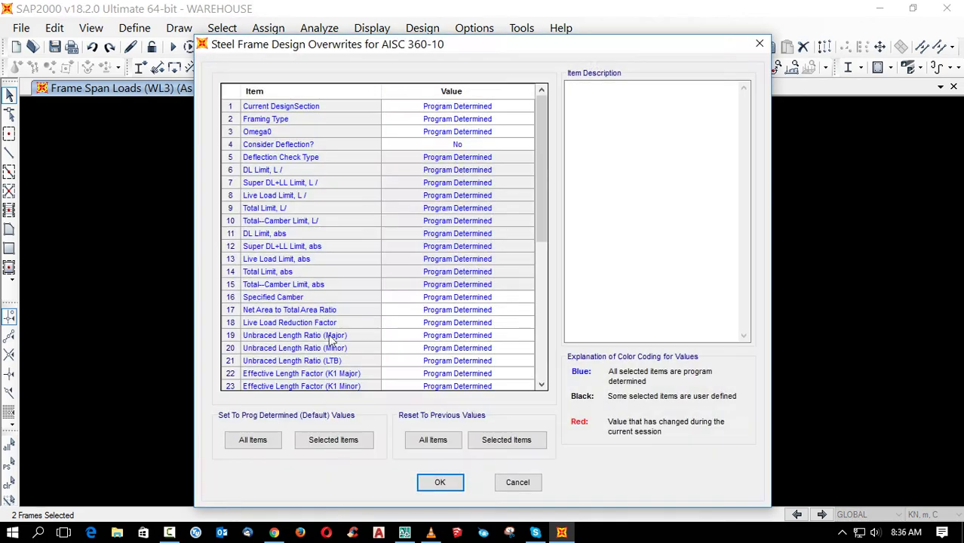
click(407, 351)
click(409, 346)
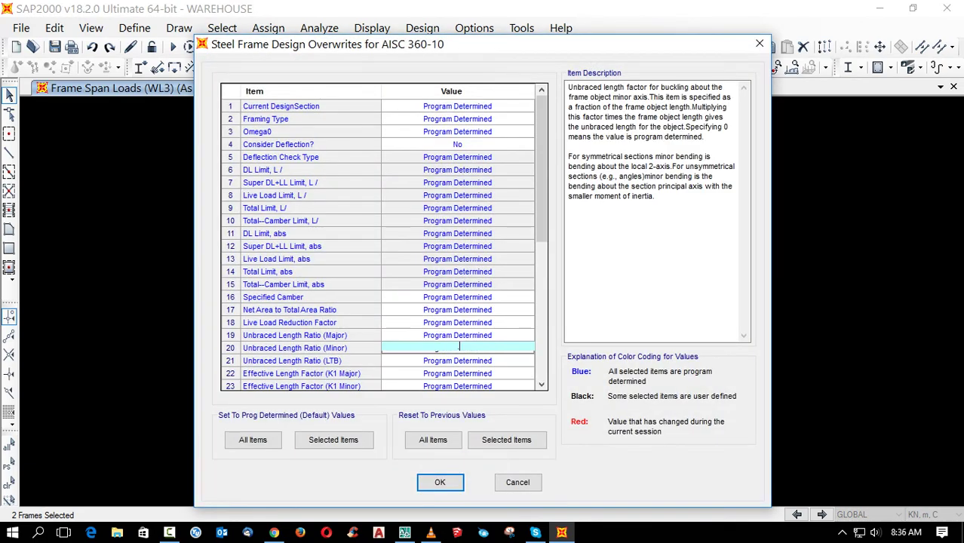
text(0.7)
click(436, 365)
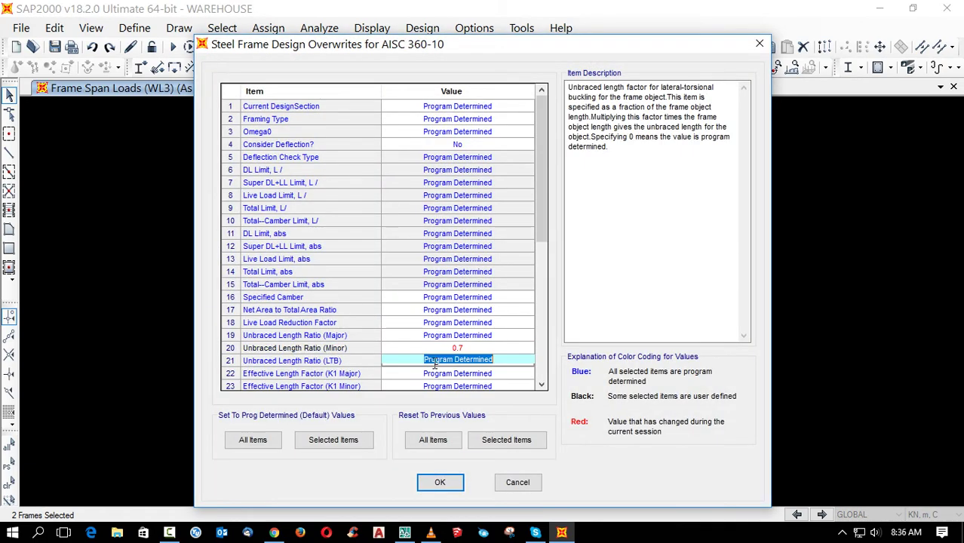
text(0.7)
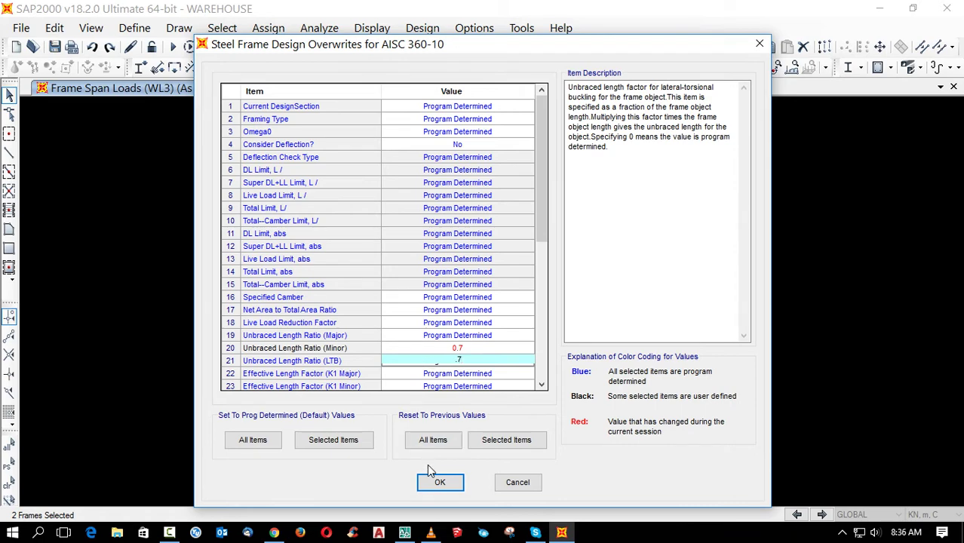
click(441, 484)
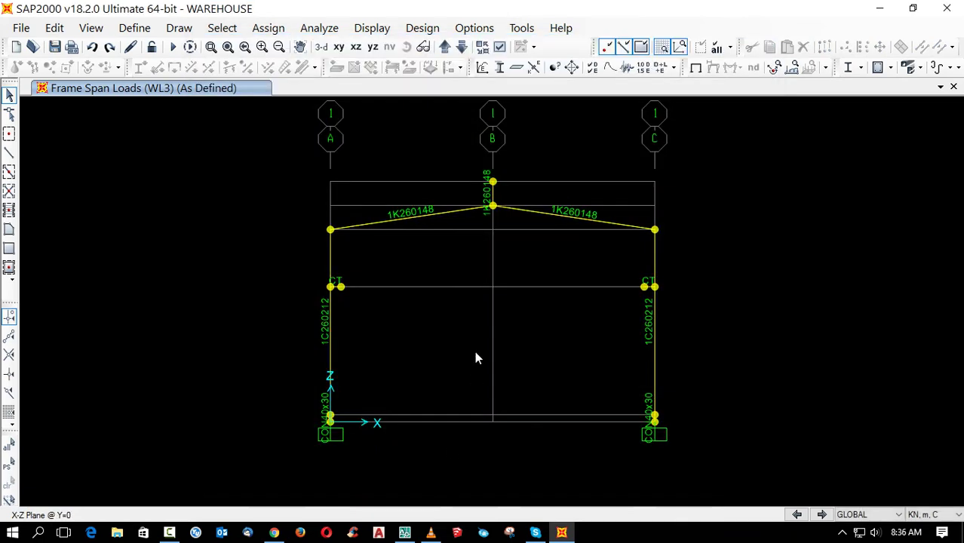
Restrict the analysis degrees of freedom to a plane frame in the XZ plane.
click(319, 28)
click(323, 47)
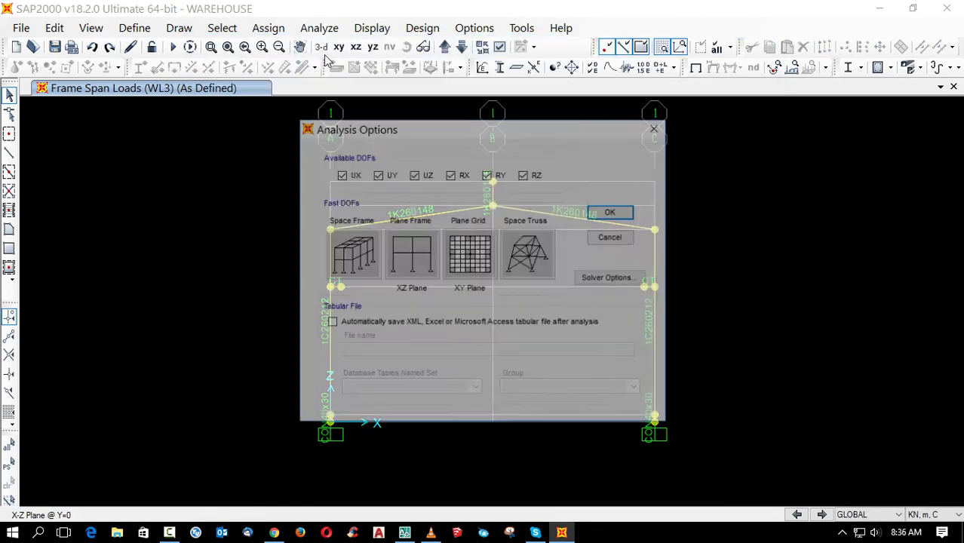
click(411, 249)
click(610, 212)
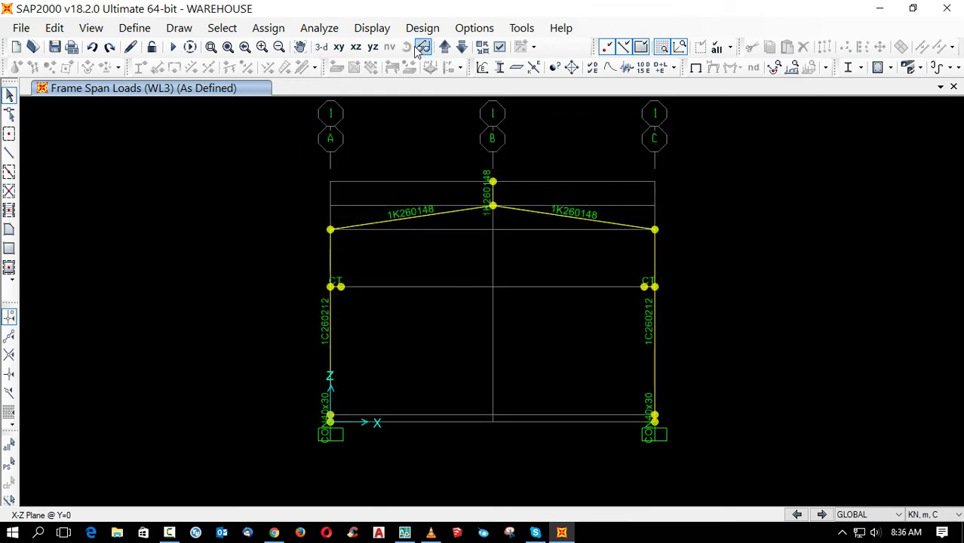
Bring up the steel frame design combination selection and accept it as it stands.
click(423, 28)
mouse_move(430, 46)
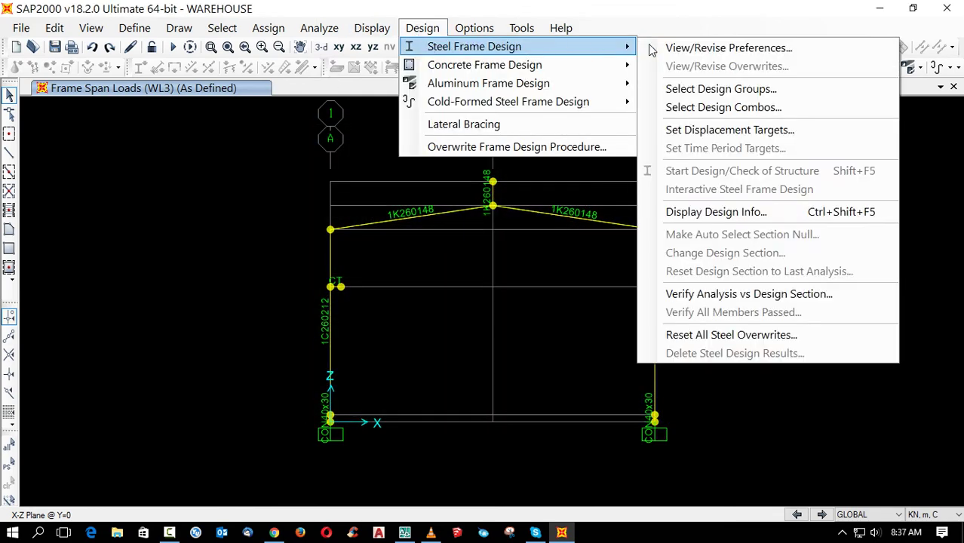
click(713, 108)
click(446, 424)
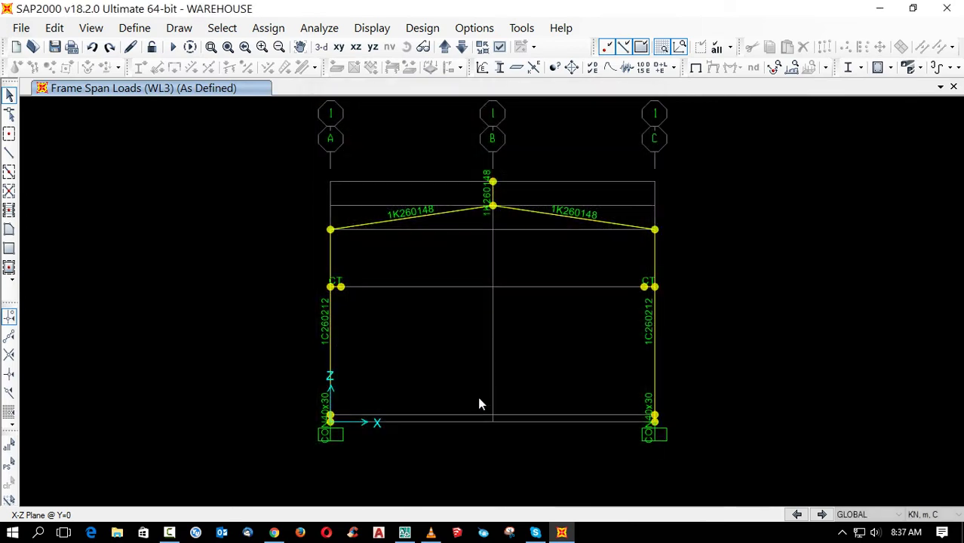
Run the analysis for all load cases and perform the steel design check to display the P-M interaction ratios.
key(F5)
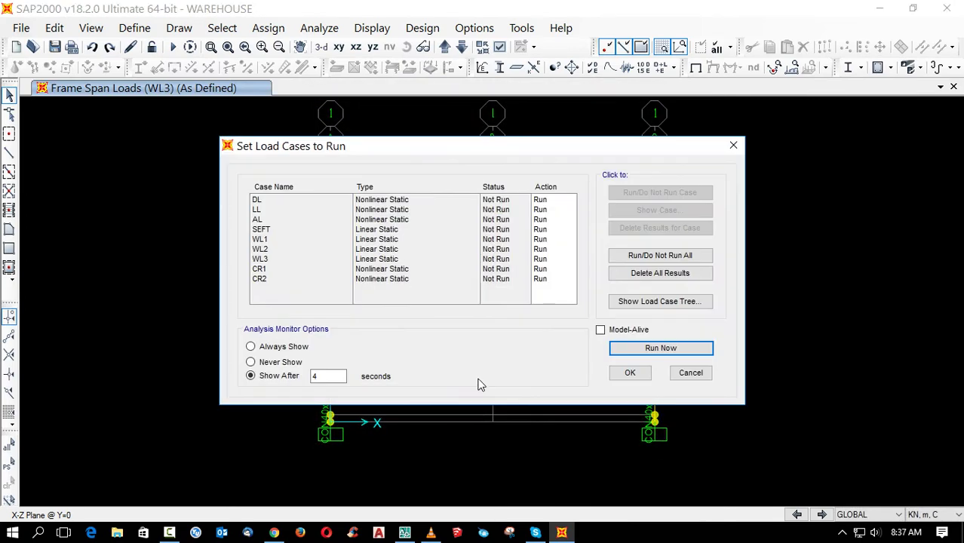
key(Return)
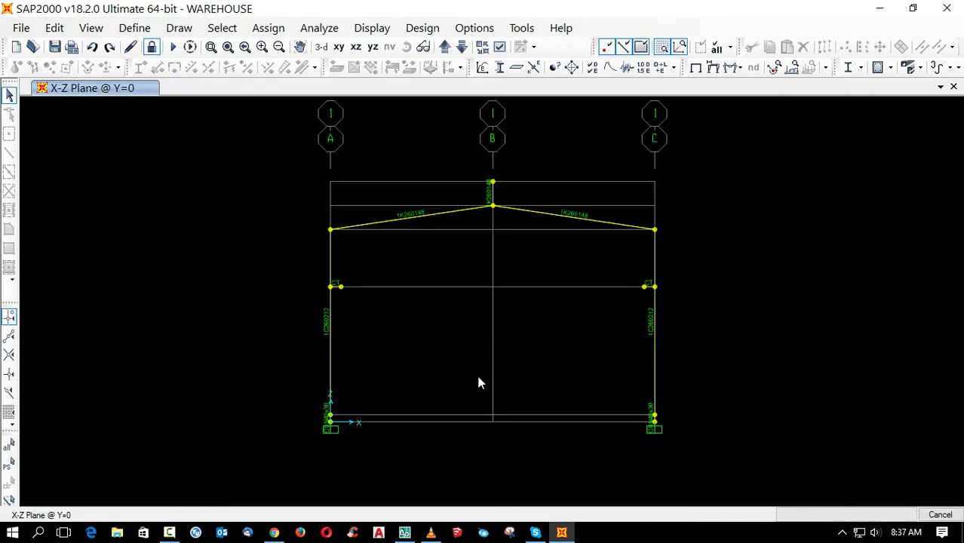
key(shift+F5)
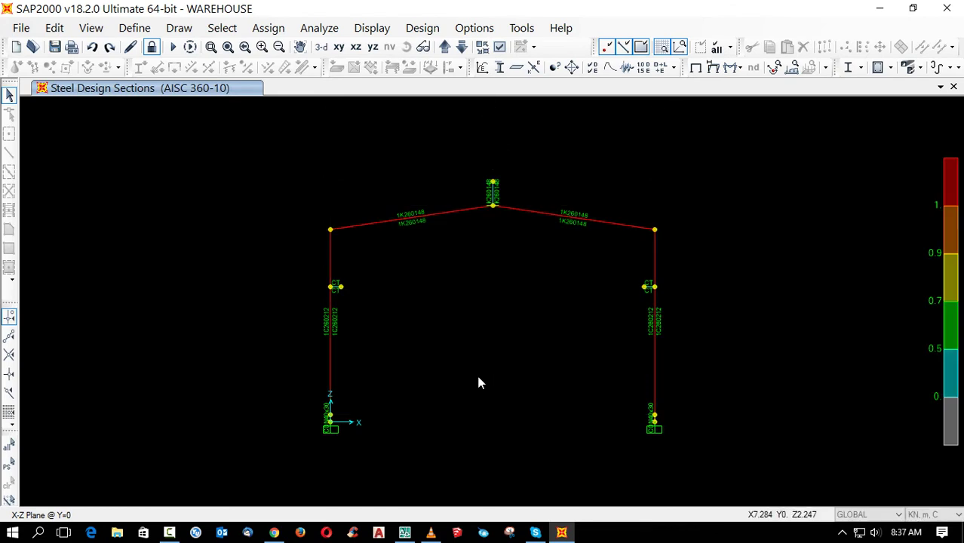
key(Return)
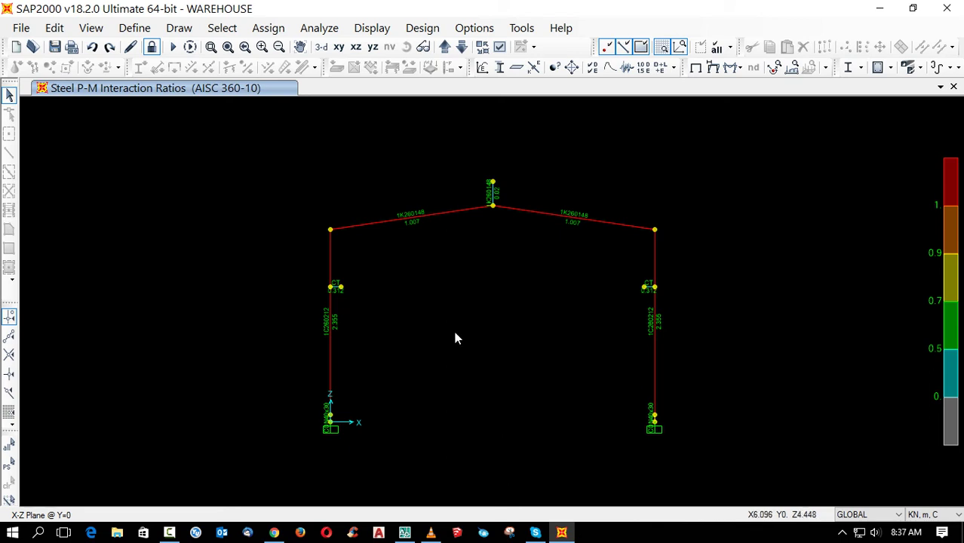
Unlock the model and modify column section 1C260212 to 0.264 m outside height and 0.008 m top and bottom flange thickness, renaming it 1C264212.
click(152, 47)
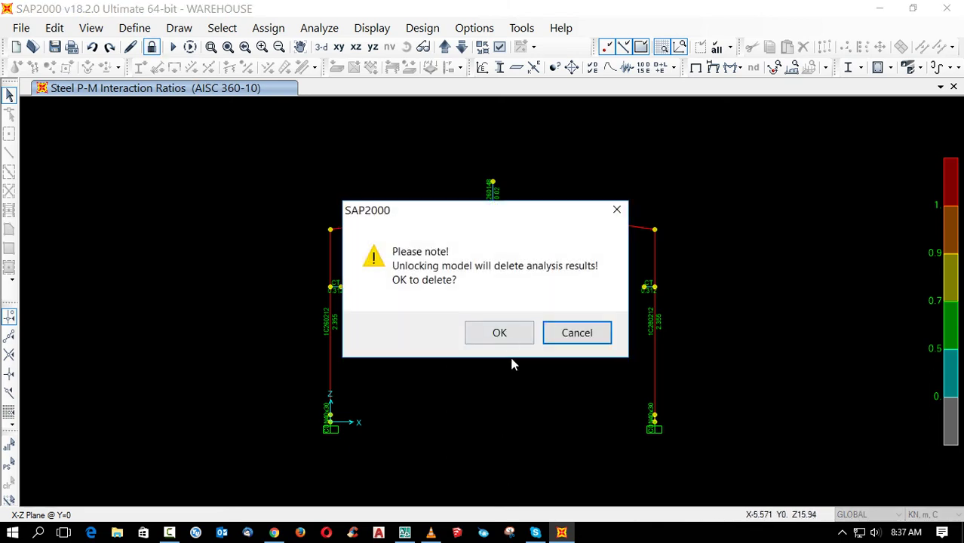
click(500, 331)
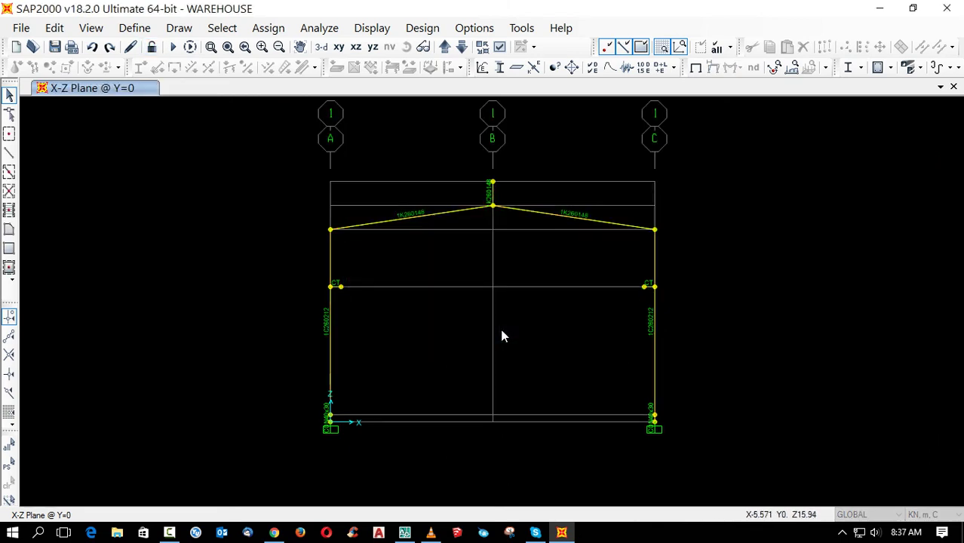
click(499, 67)
click(547, 225)
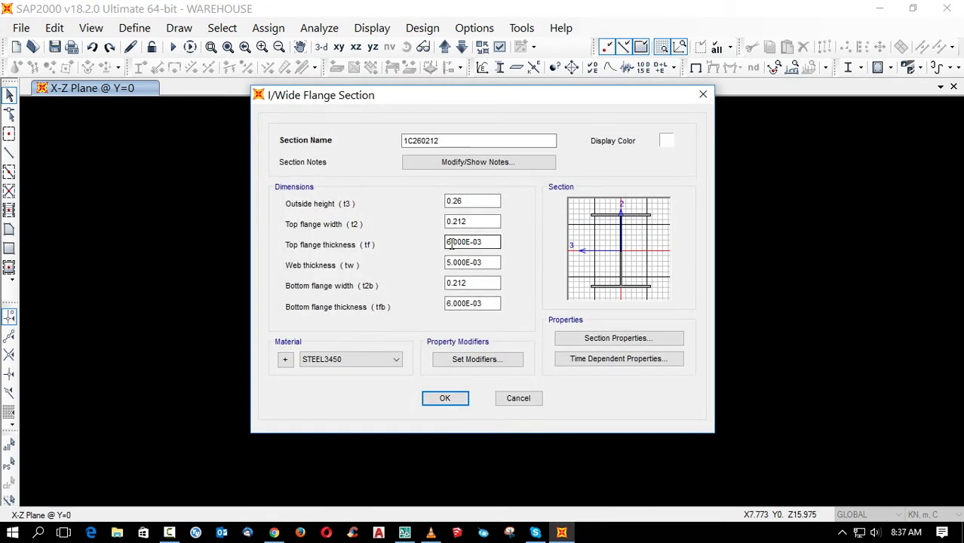
text(8)
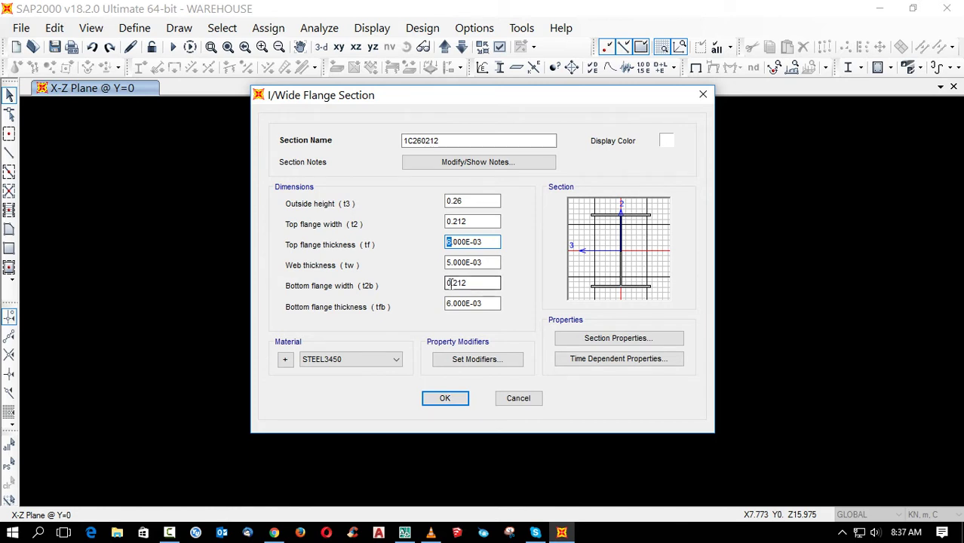
drag(453, 302, 447, 303)
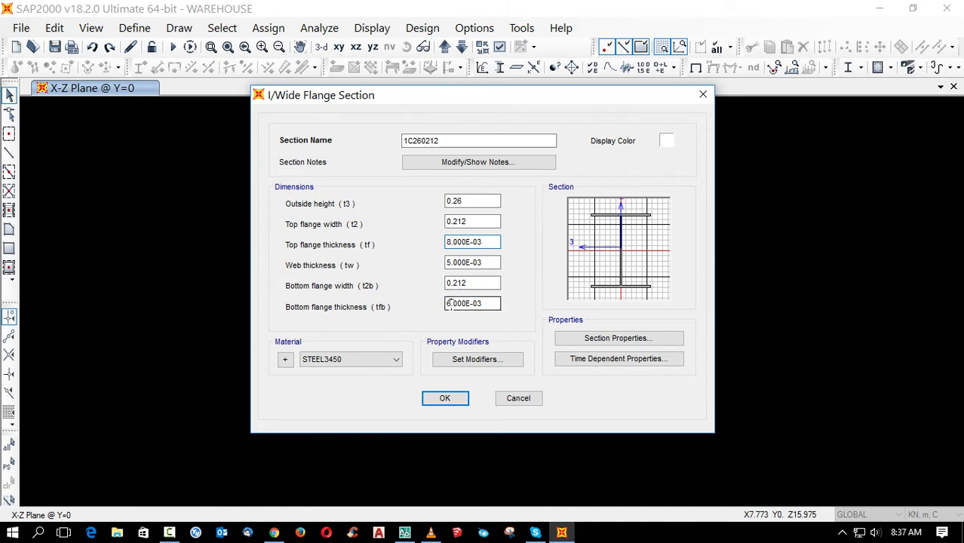
text(8)
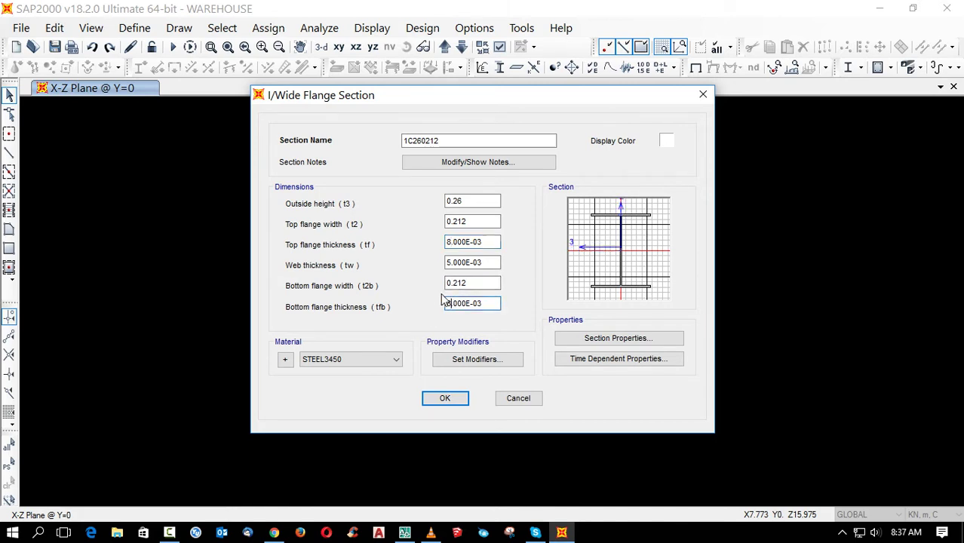
click(473, 201)
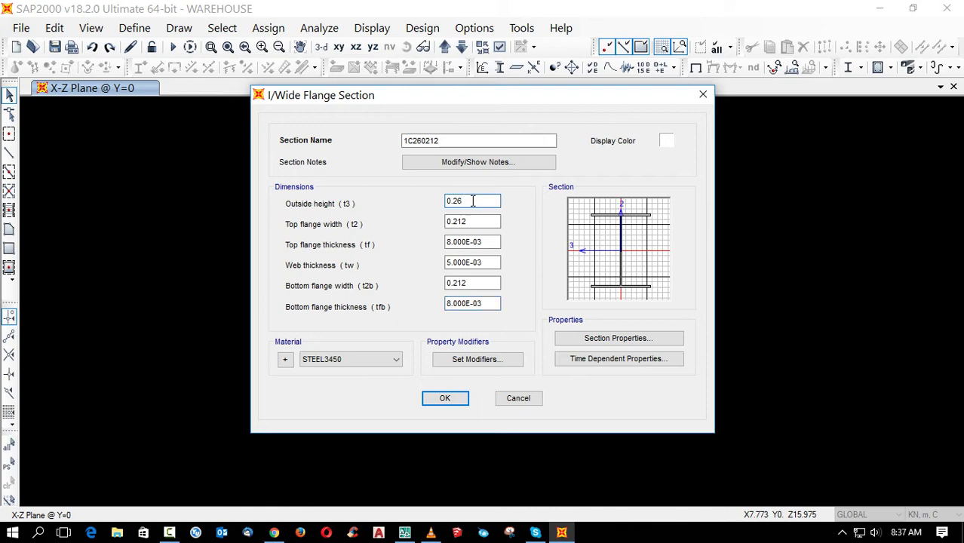
drag(428, 142, 423, 147)
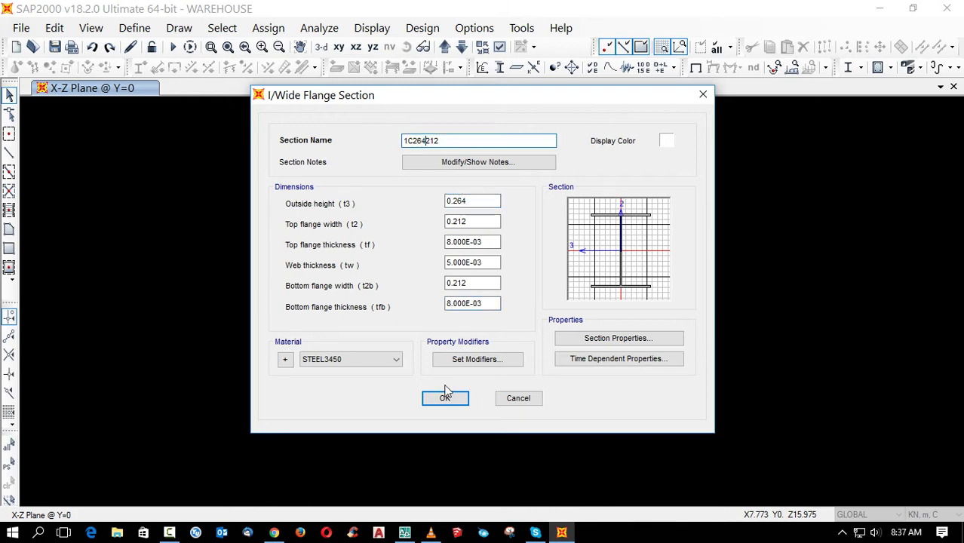
click(445, 389)
Modify rafter section 1K260148 to an outside height of 0.31 m and rename it 1K310148.
click(393, 187)
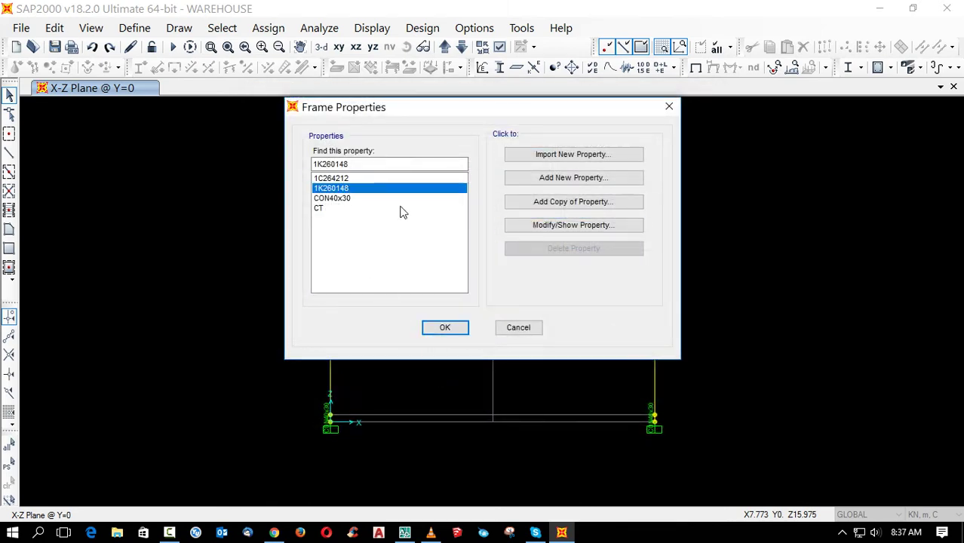
click(514, 230)
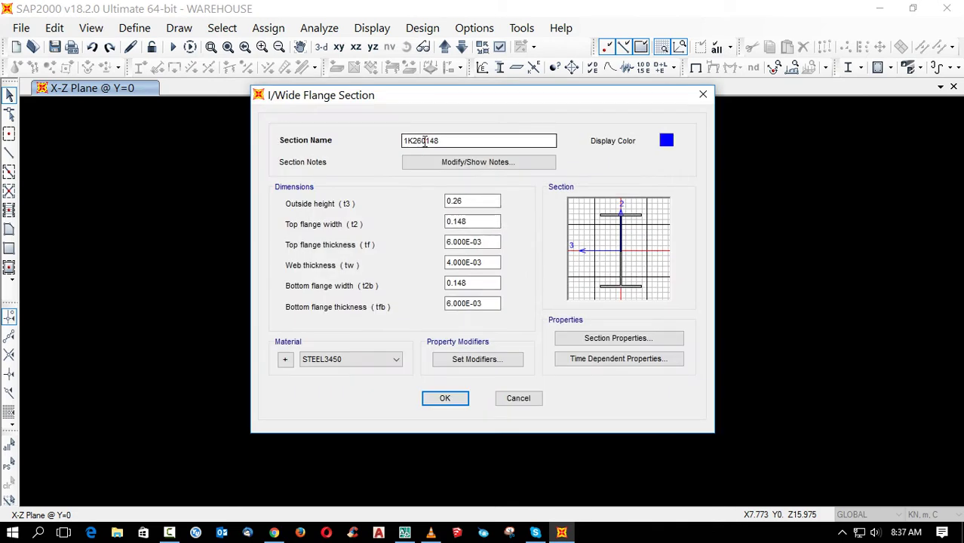
drag(425, 142, 414, 146)
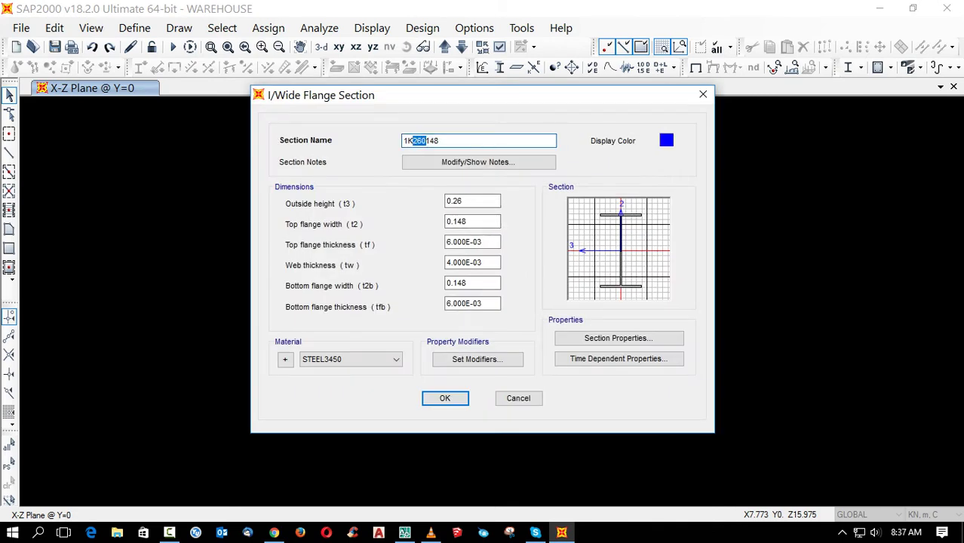
text(310)
drag(464, 201, 458, 202)
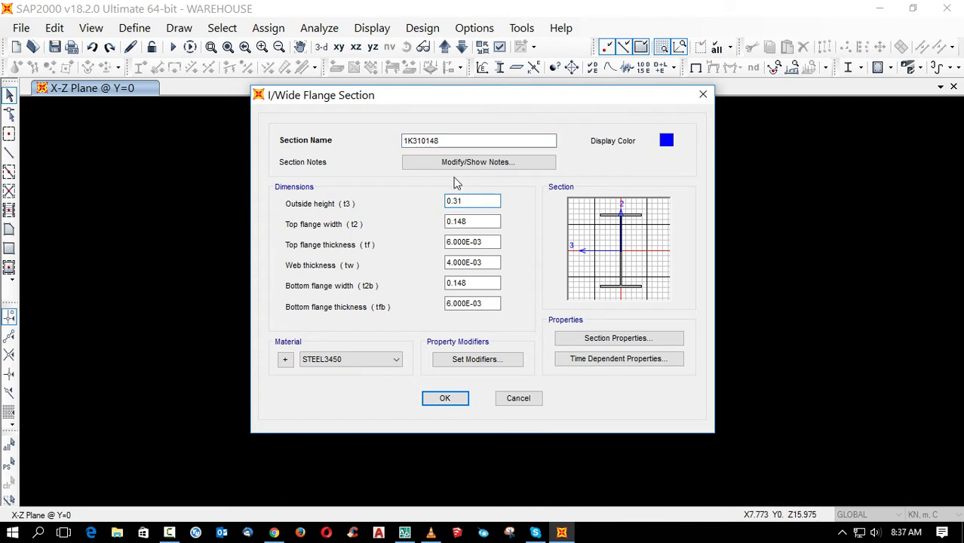
click(461, 401)
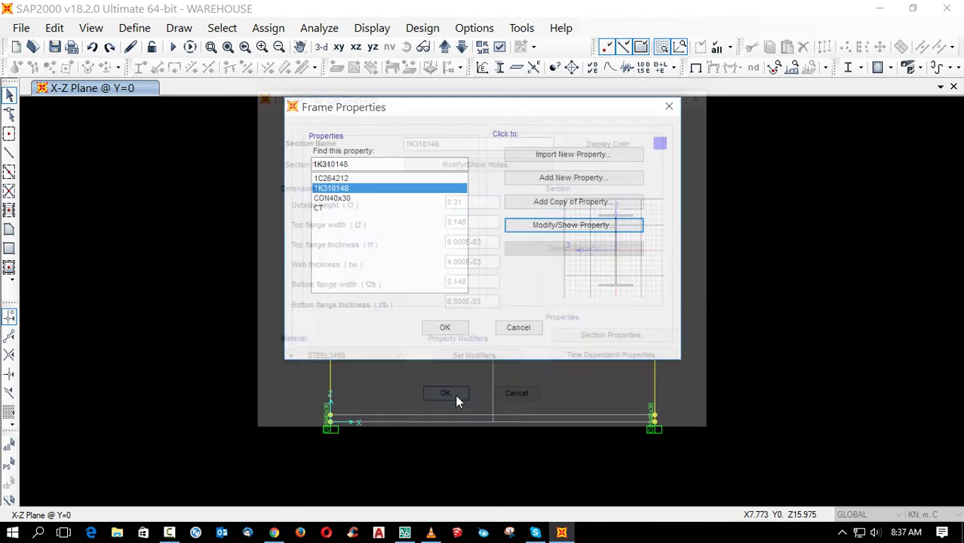
click(455, 333)
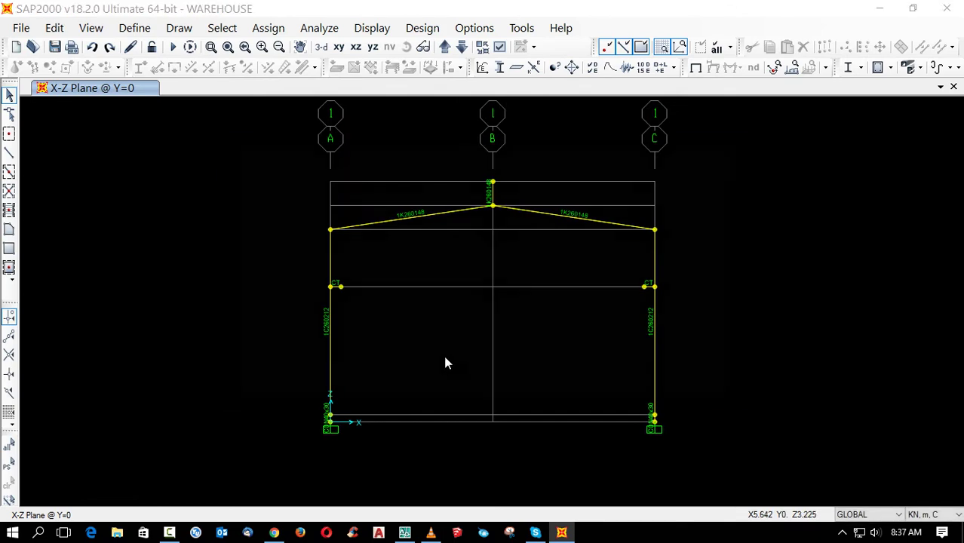
Rerun the analysis for all load cases with the modified column and rafter sections.
key(F5)
key(Return)
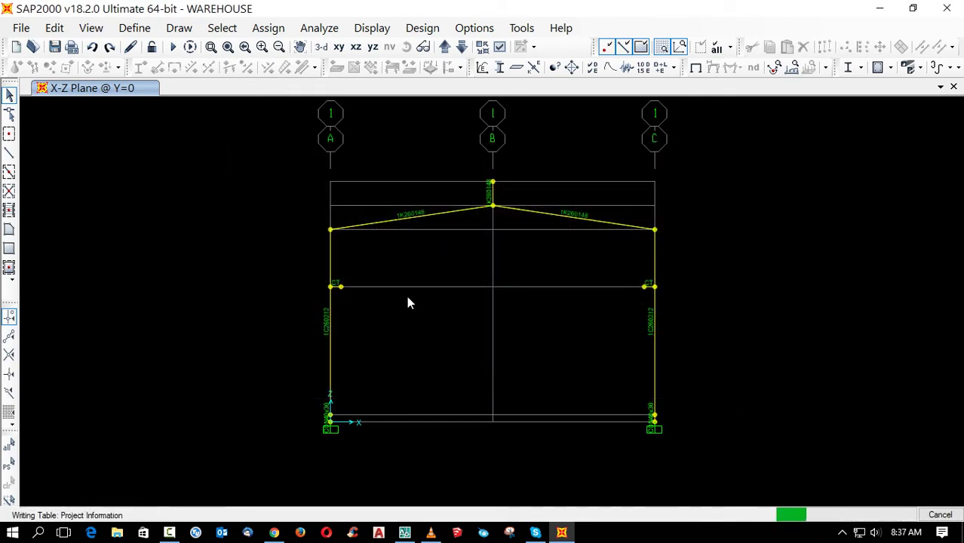